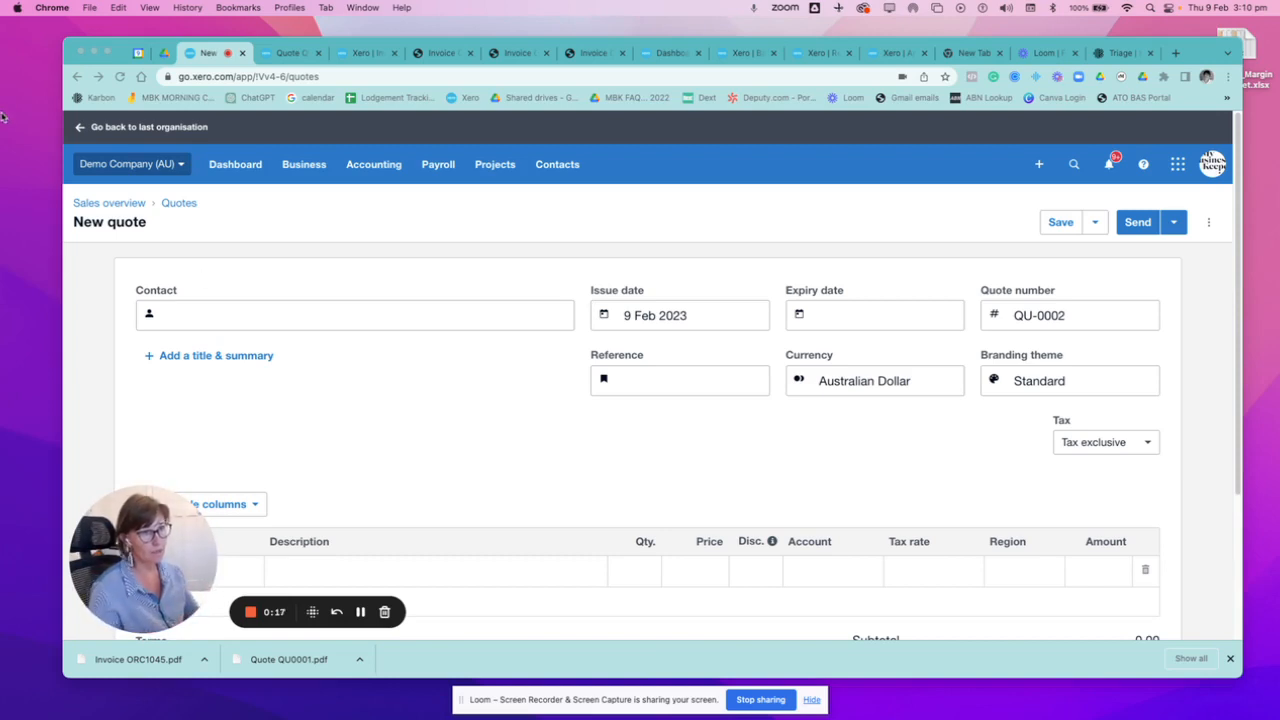
Choose the existing customer as the quote's contact and set the expiry date to 16 Feb 2023.
click(209, 319)
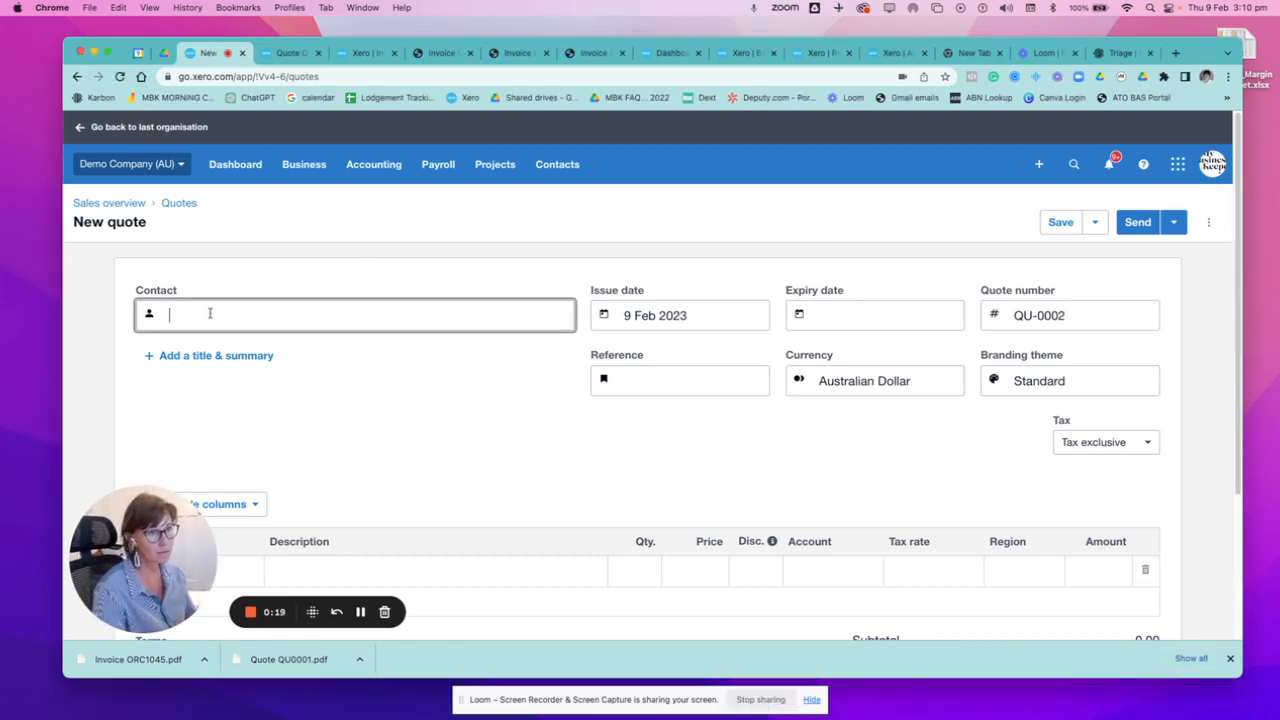
text(PAULINE)
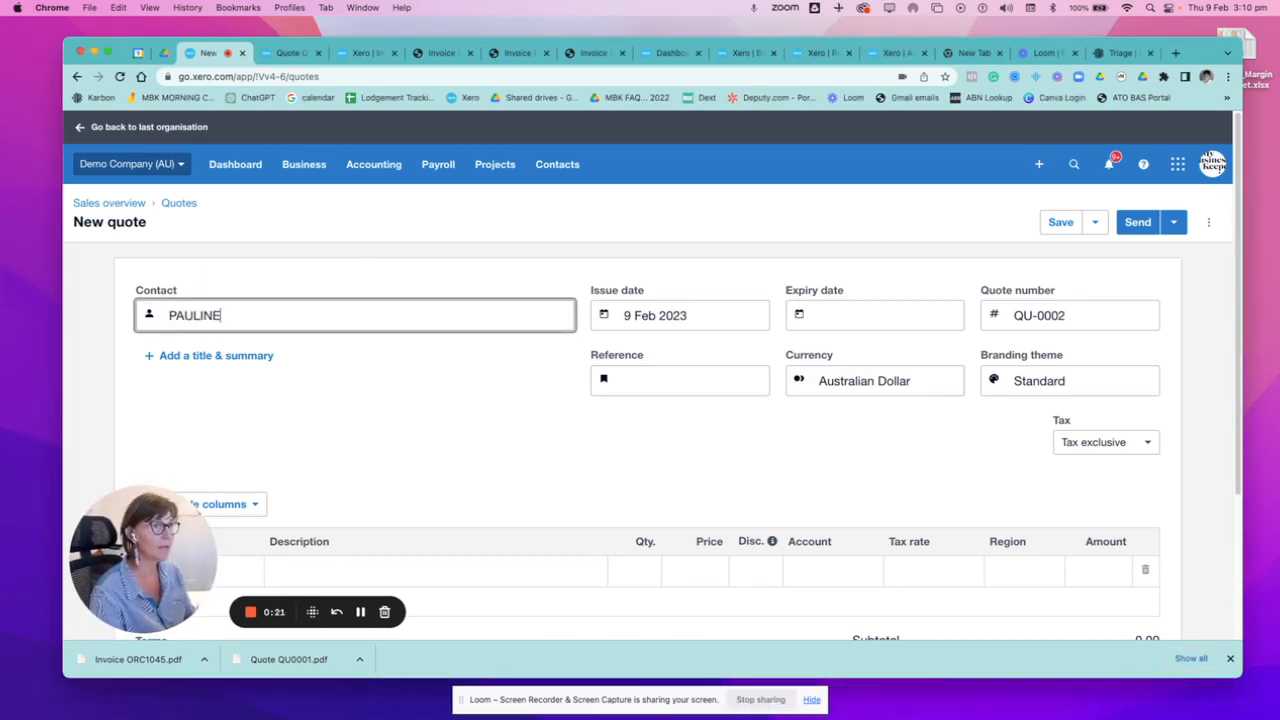
key(BackSpace)
key(BackSpace)
key(BackSpace)
key(BackSpace)
key(BackSpace)
key(BackSpace)
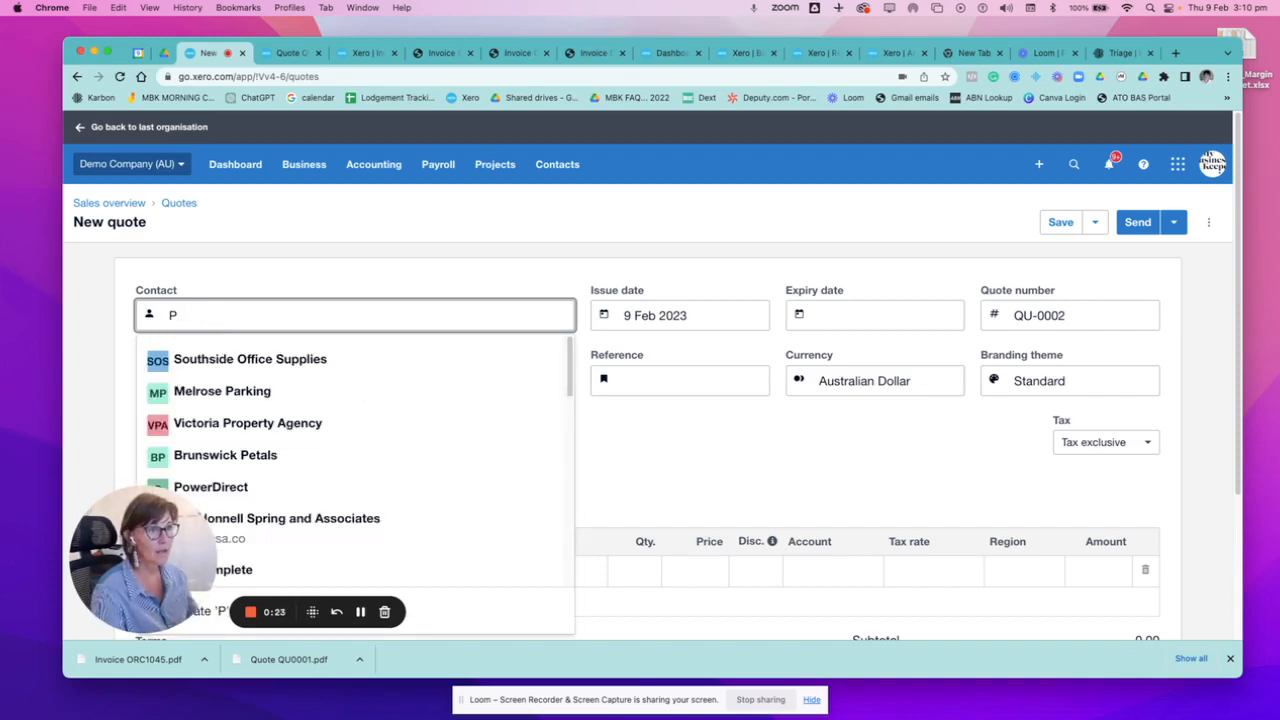
text(auline)
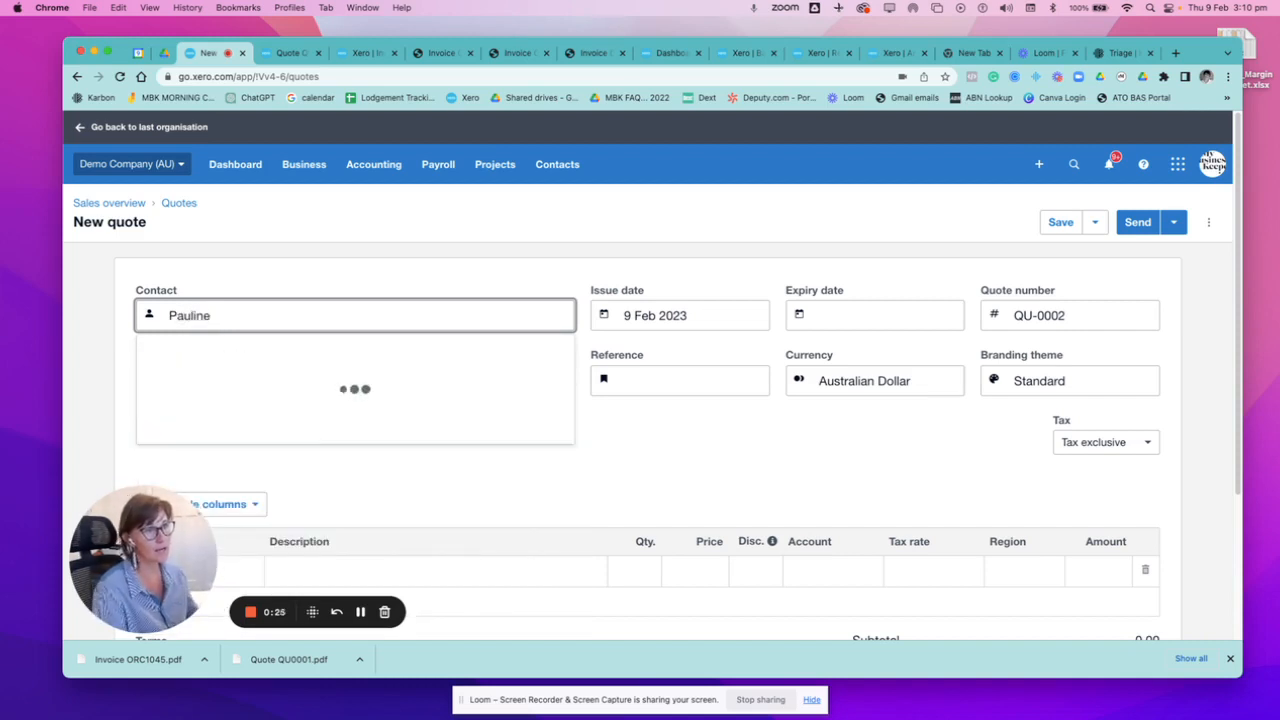
click(280, 367)
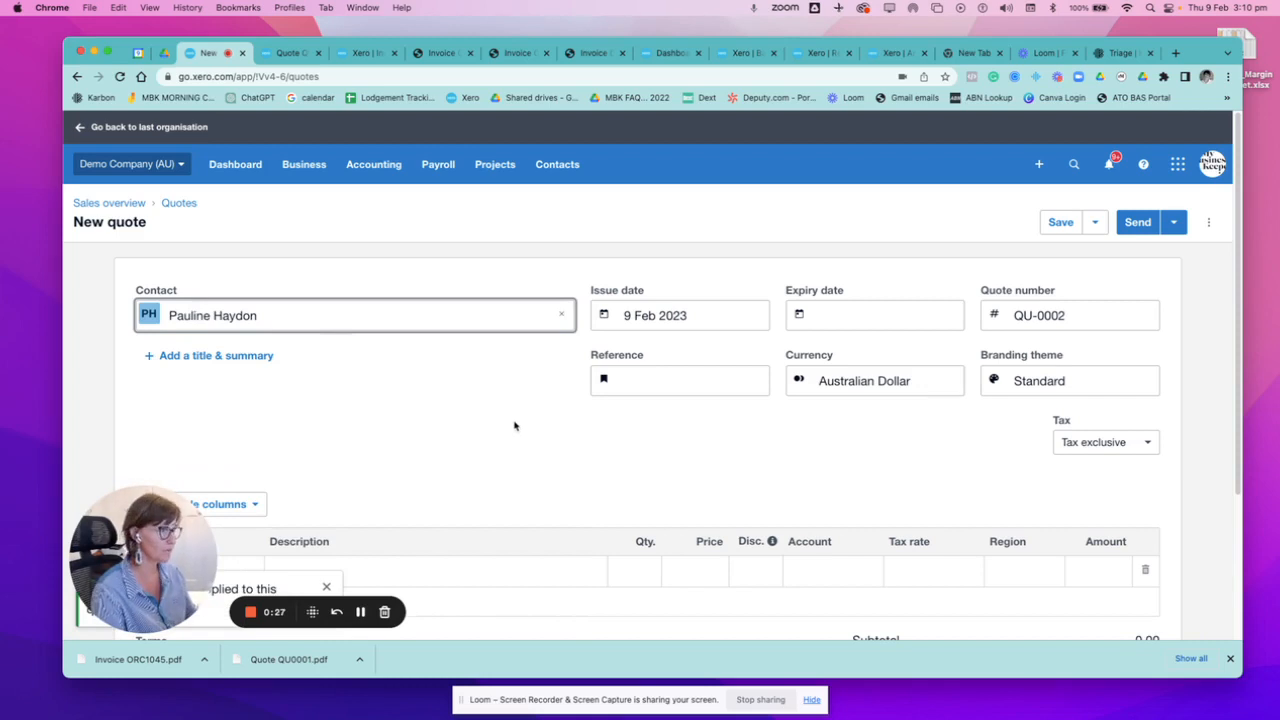
click(846, 313)
click(830, 420)
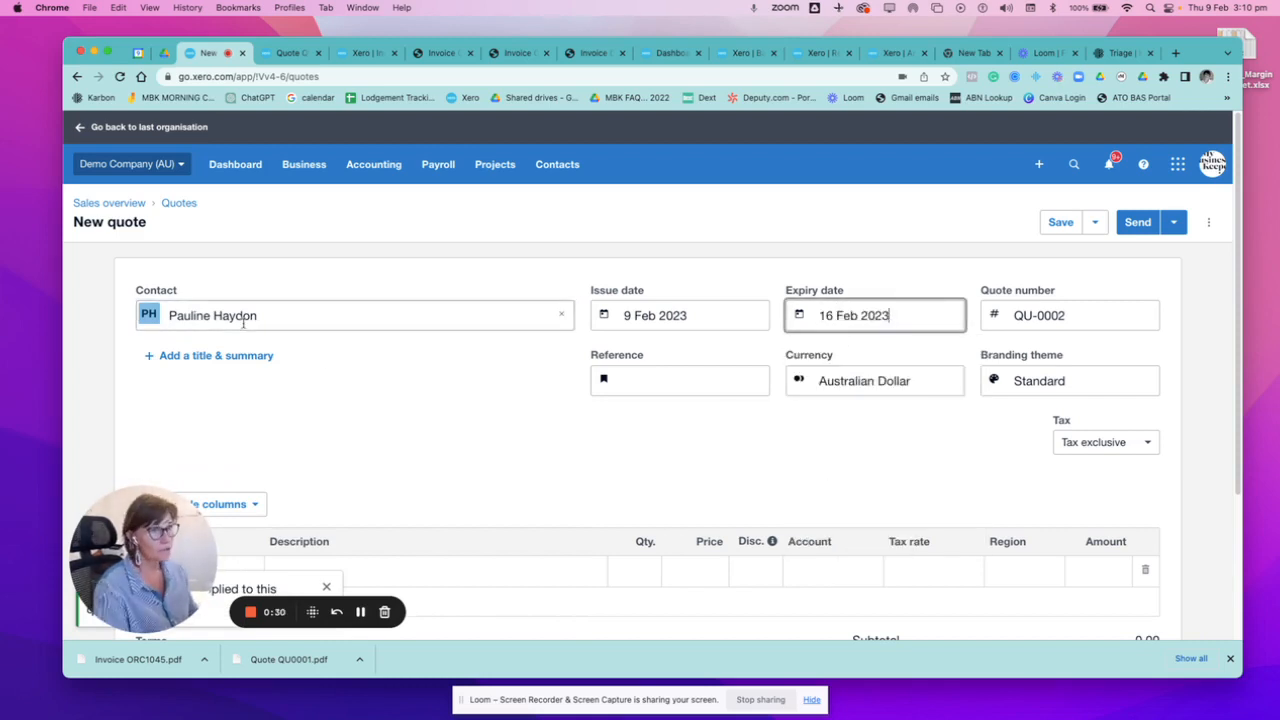
Fill in the first quote line with description "crush", quantity 1 and price 45000.
scroll(444, 433, down, 2)
scroll(444, 433, down, 1)
click(288, 442)
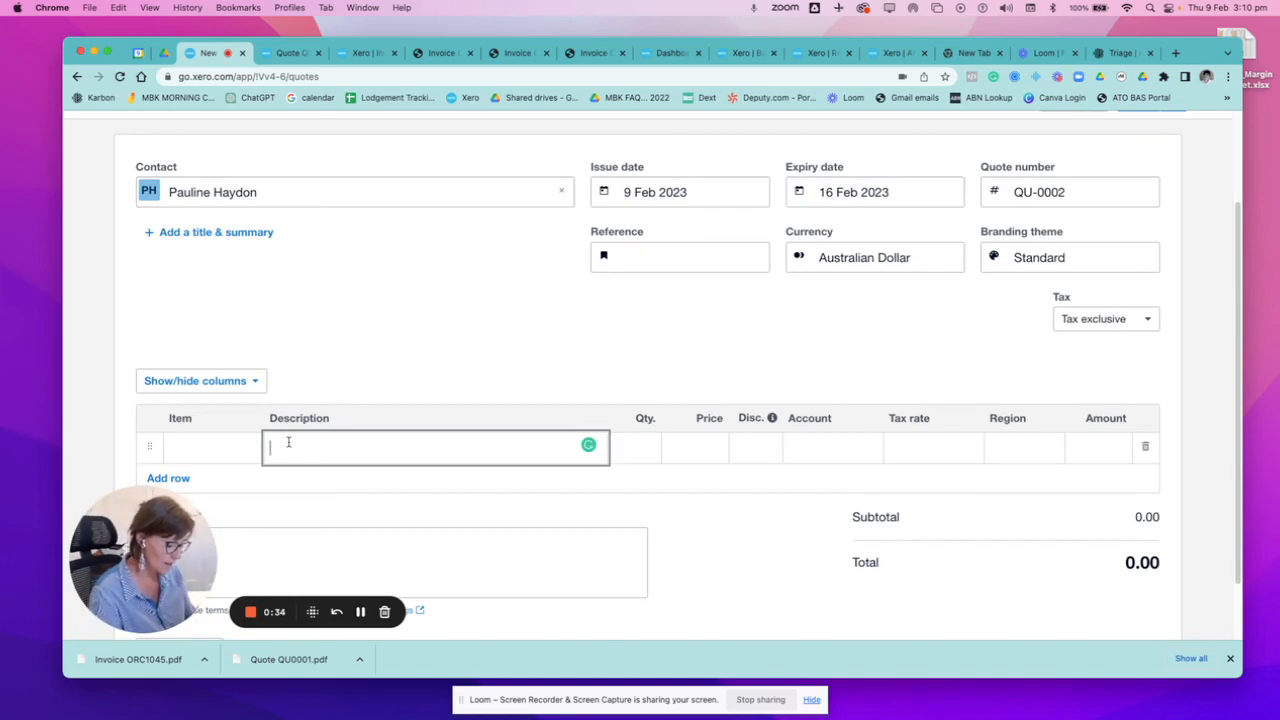
text(crush)
key(Tab)
text(1)
key(Tab)
text(4)
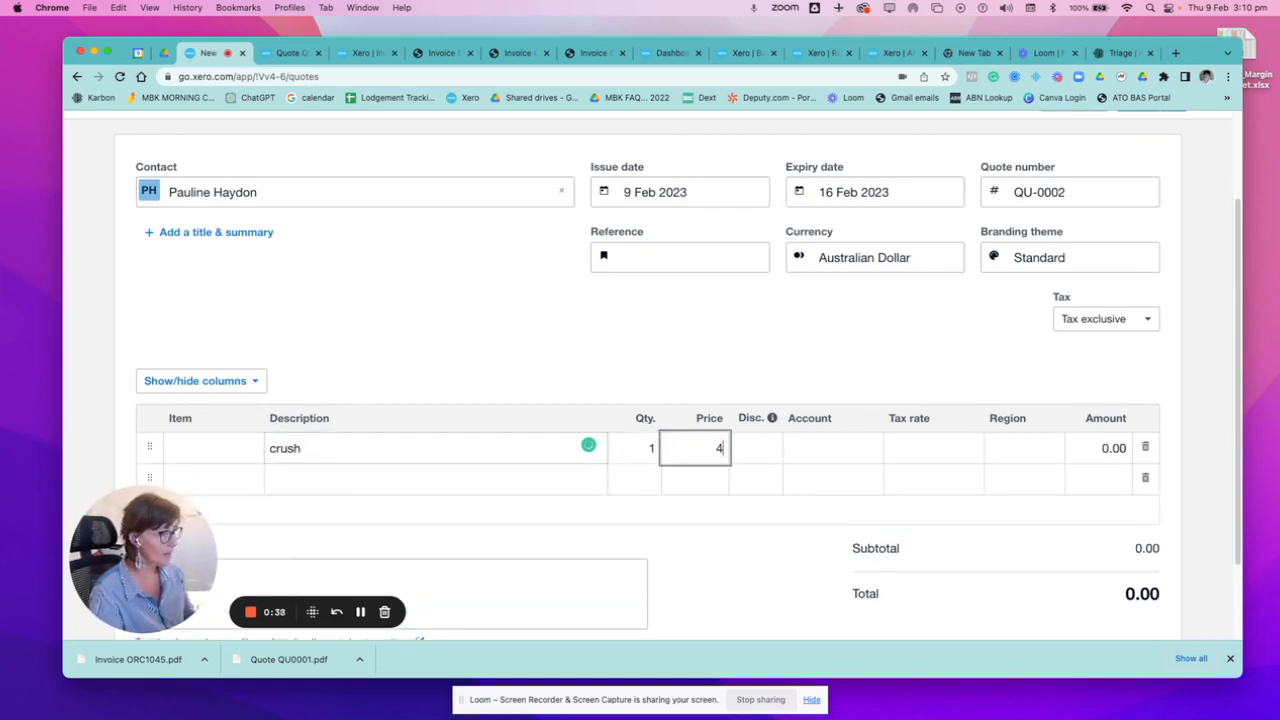
text(5000)
Assign the crush line to the account 200 - Sales.
key(Tab)
key(Tab)
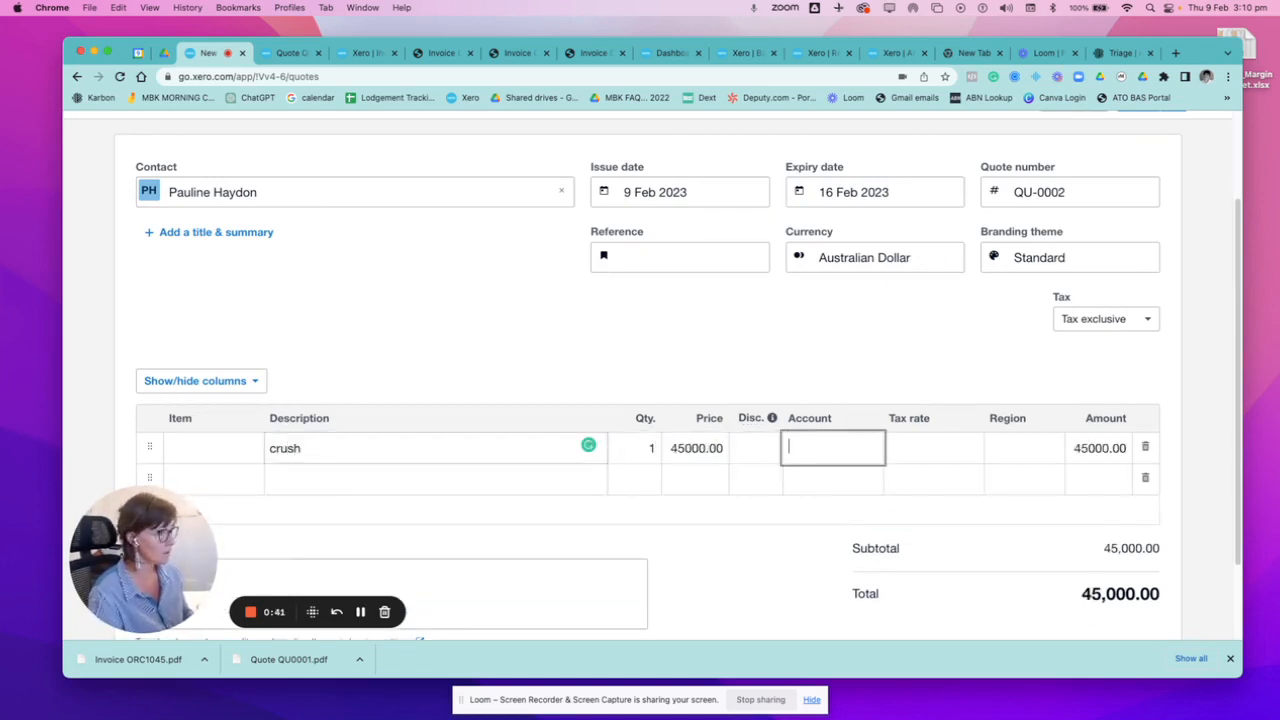
text(sales)
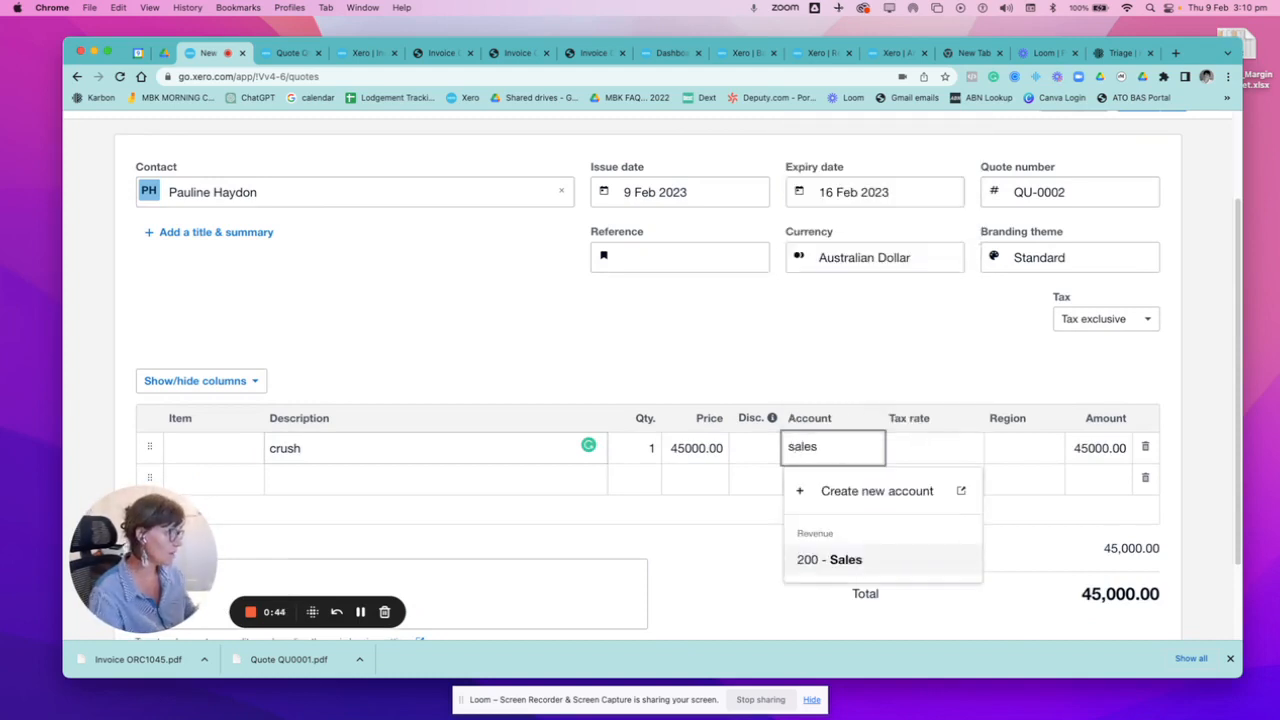
click(916, 552)
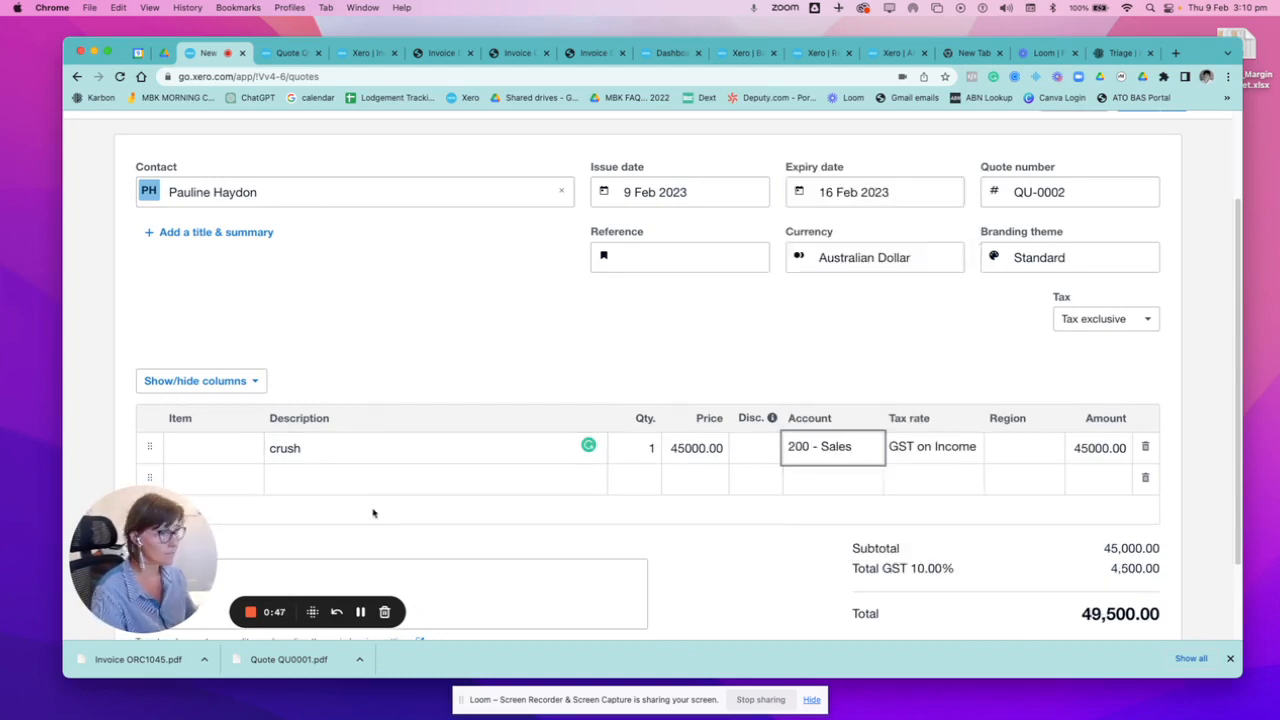
Add a second quote line with description "Freight", quantity 1 and price 2000.
click(361, 470)
text(F)
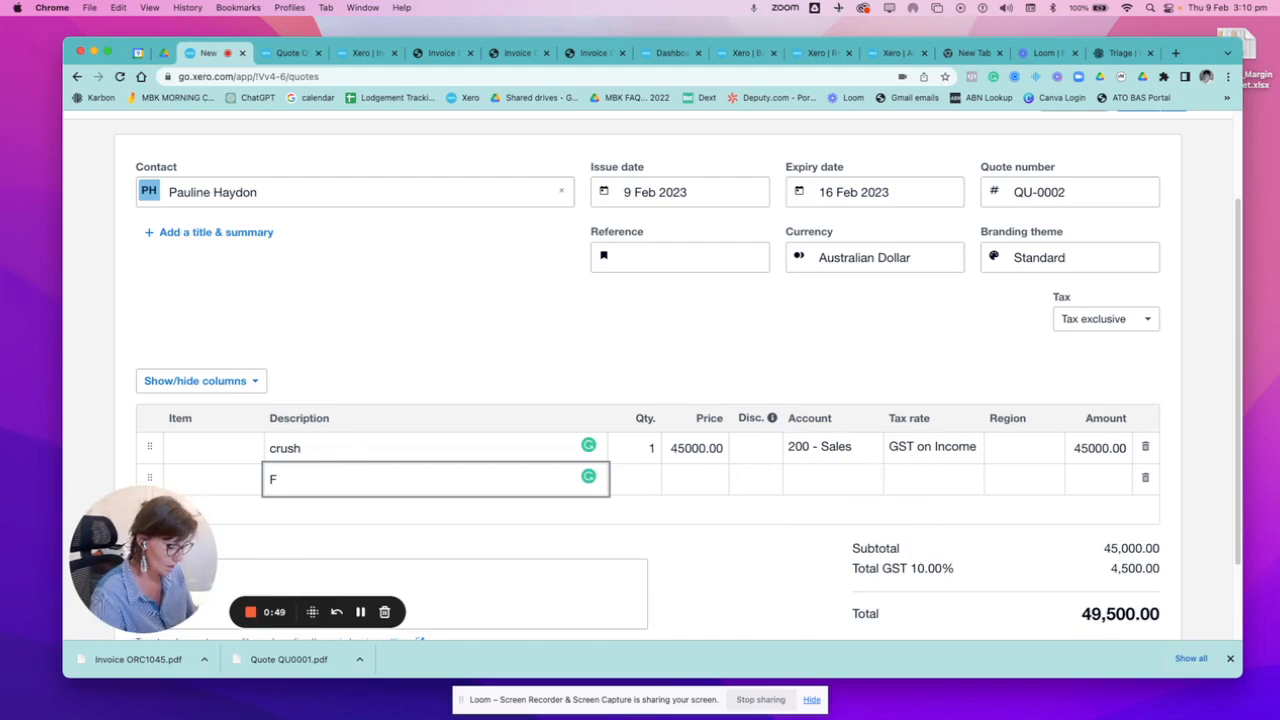
text(reight)
key(Tab)
text(1)
key(Tab)
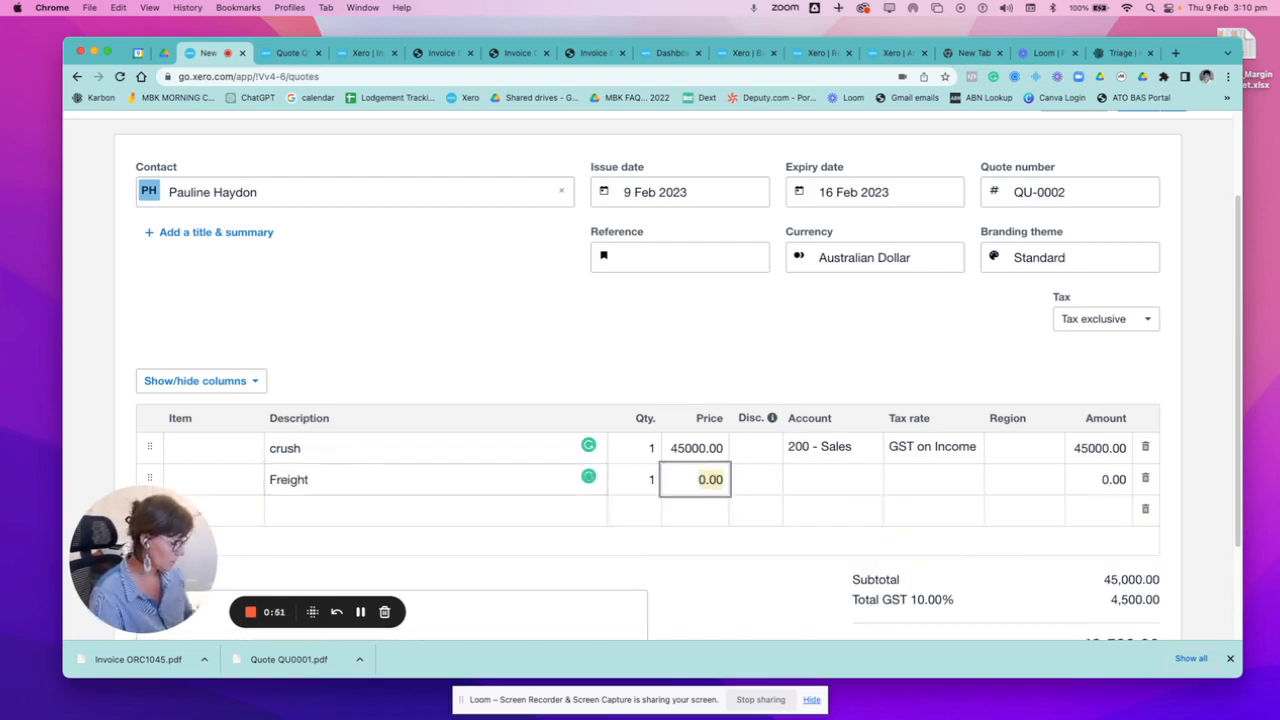
text(2000)
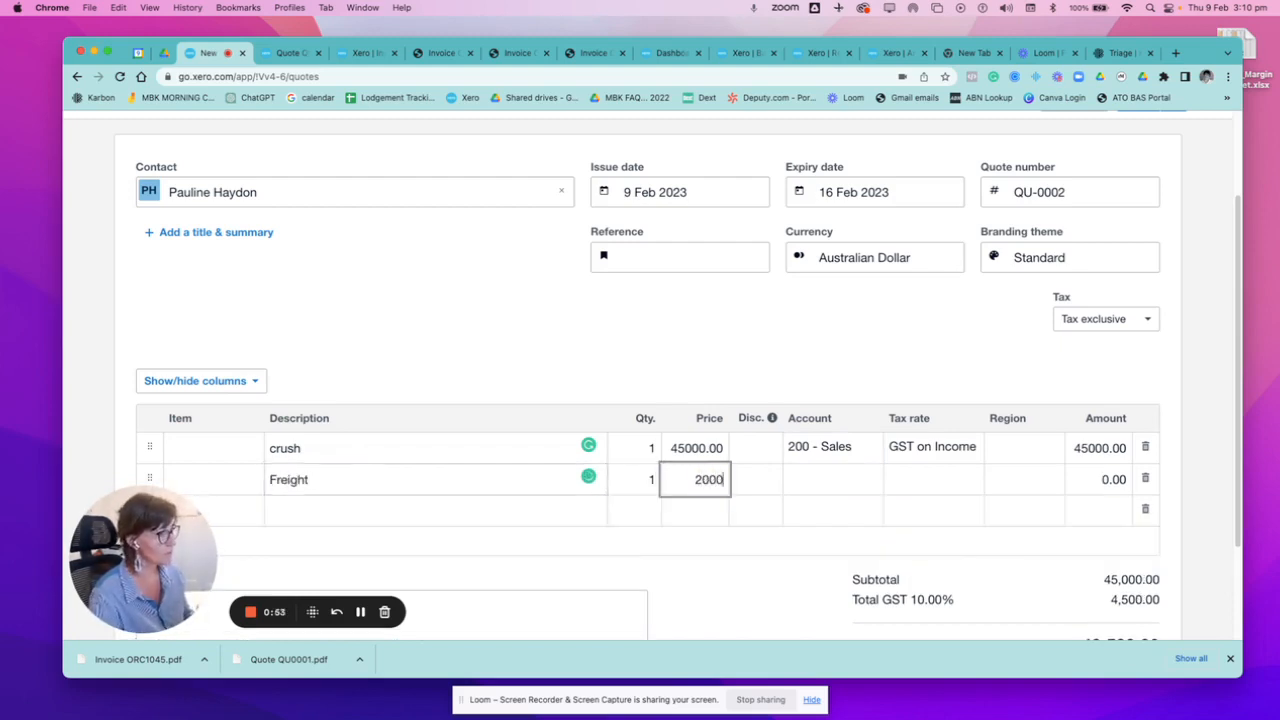
Assign the Freight line to the account 200 - Sales.
key(Tab)
key(Tab)
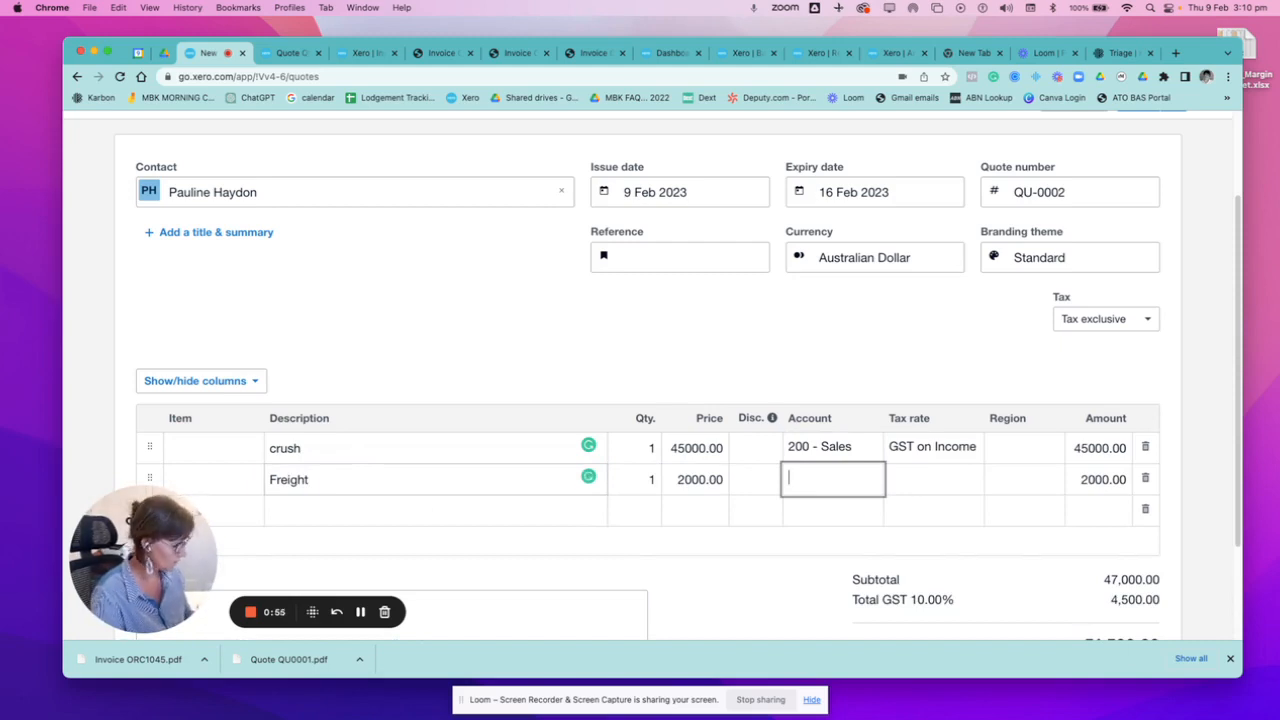
text(fre)
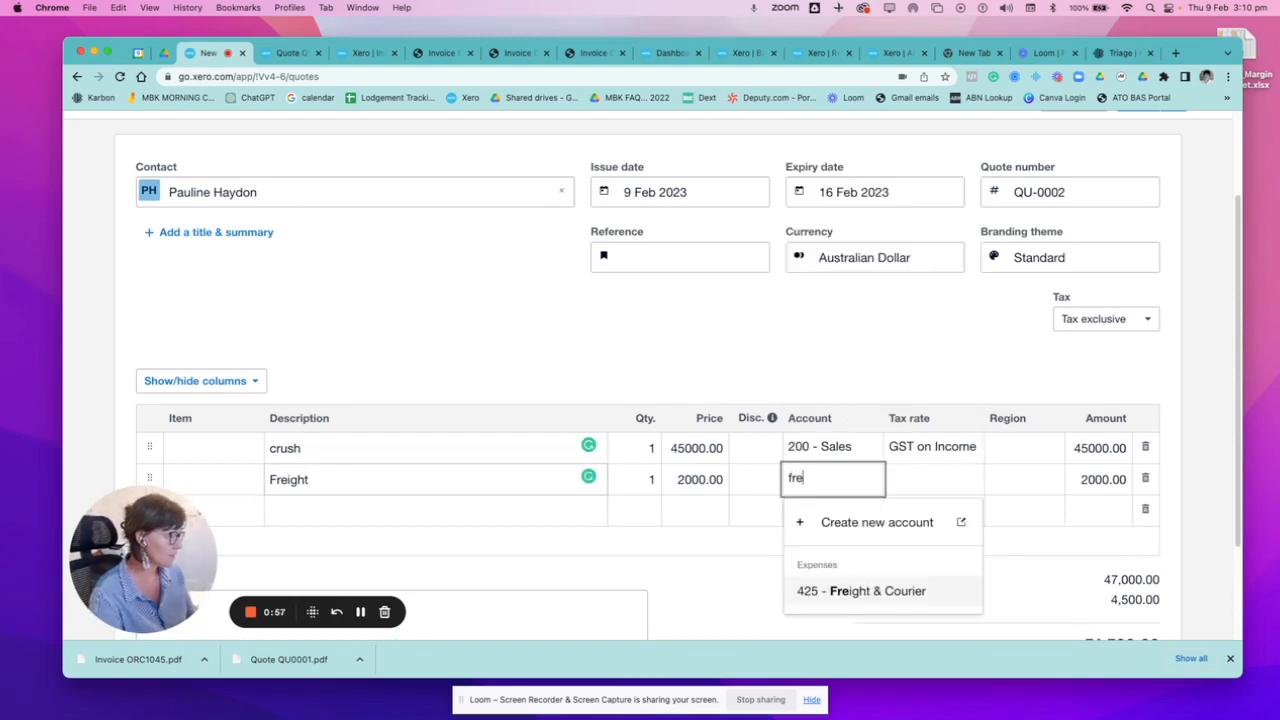
key(BackSpace)
key(BackSpace)
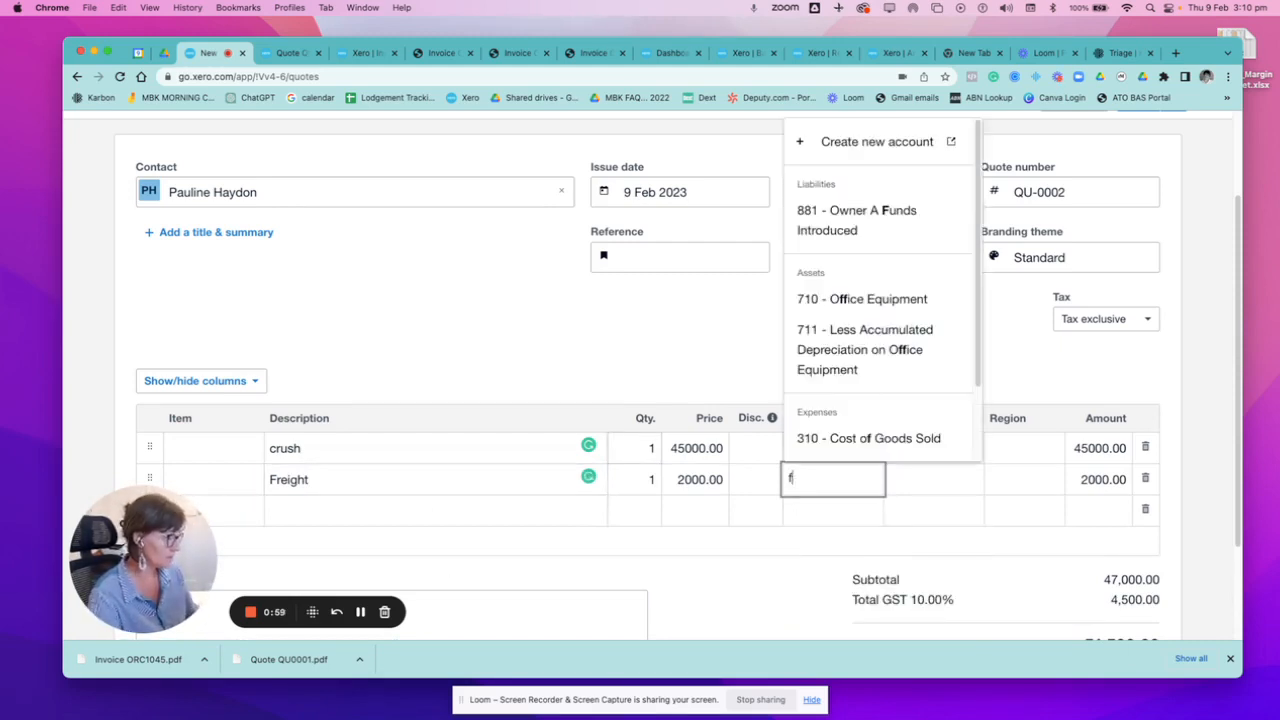
key(BackSpace)
text(200)
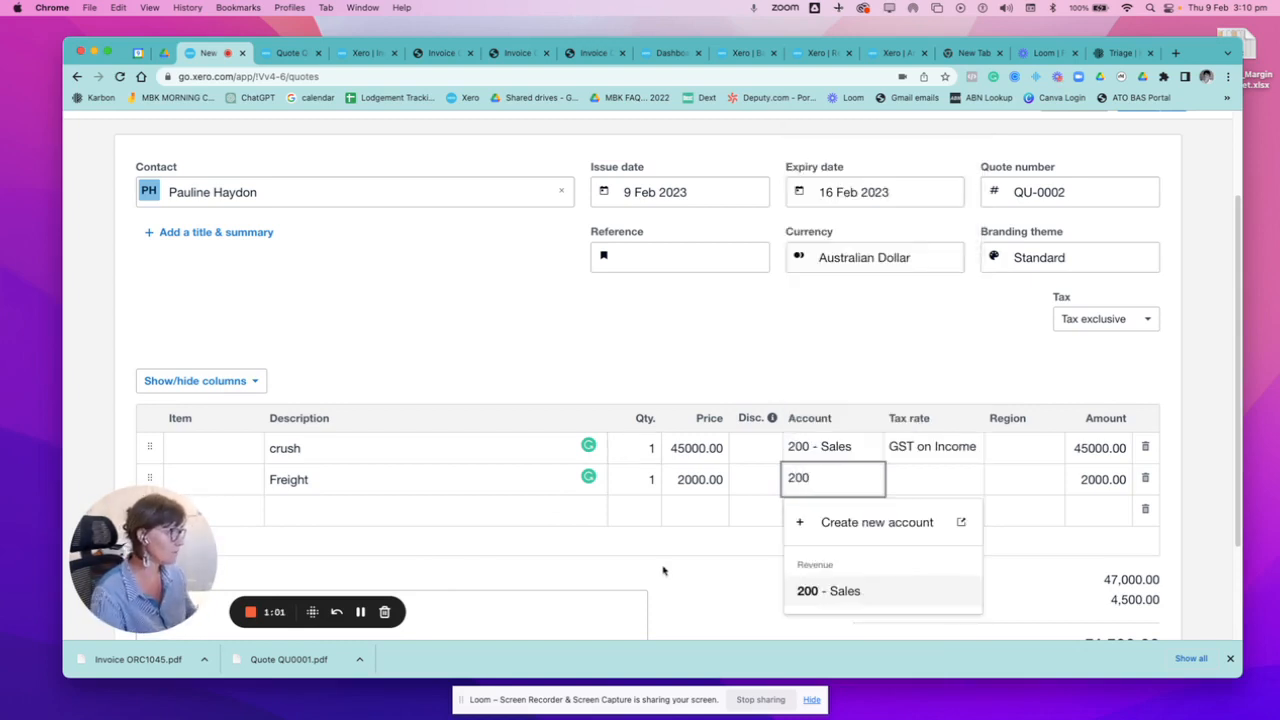
click(968, 598)
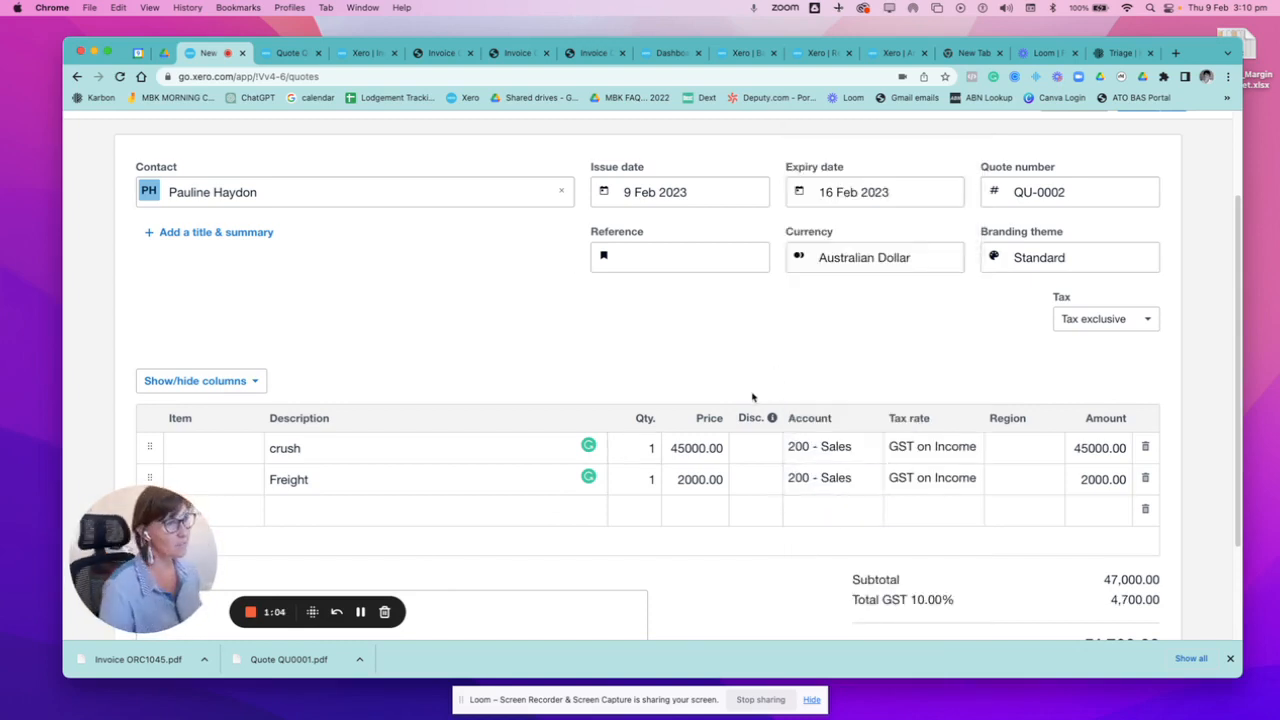
Correct the crush line's price to 4500.
scroll(753, 397, down, 3)
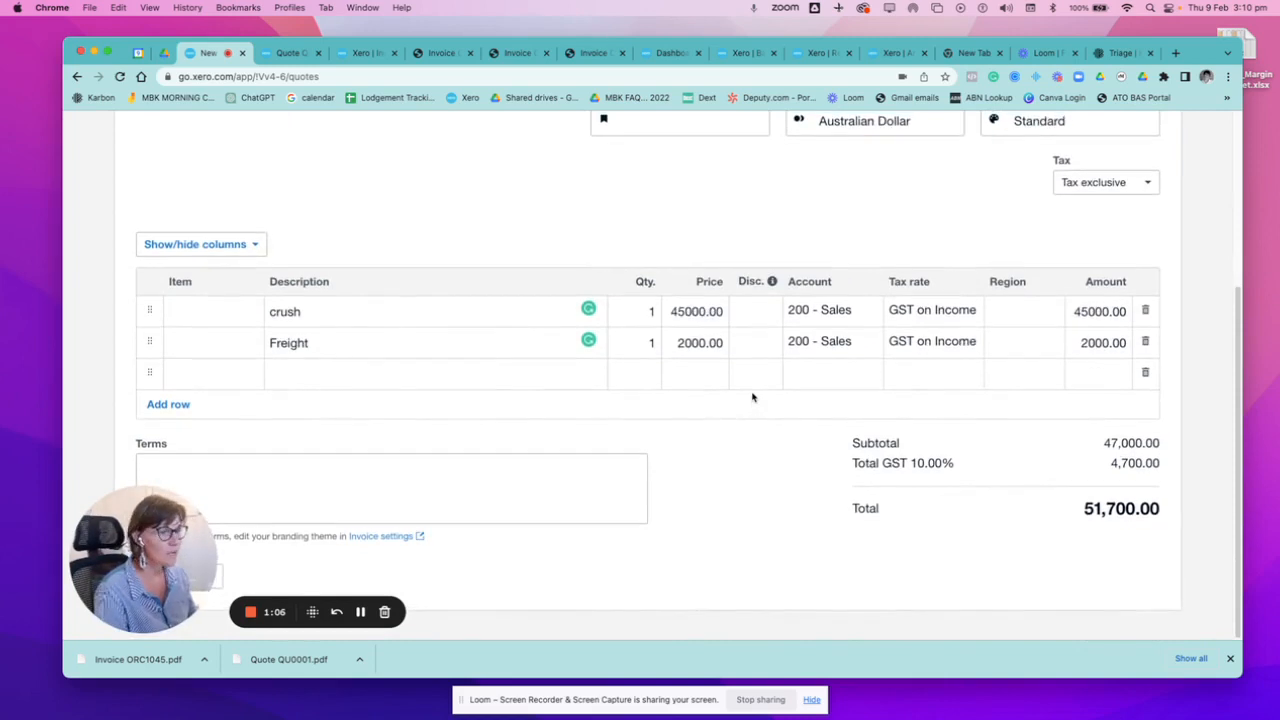
click(706, 310)
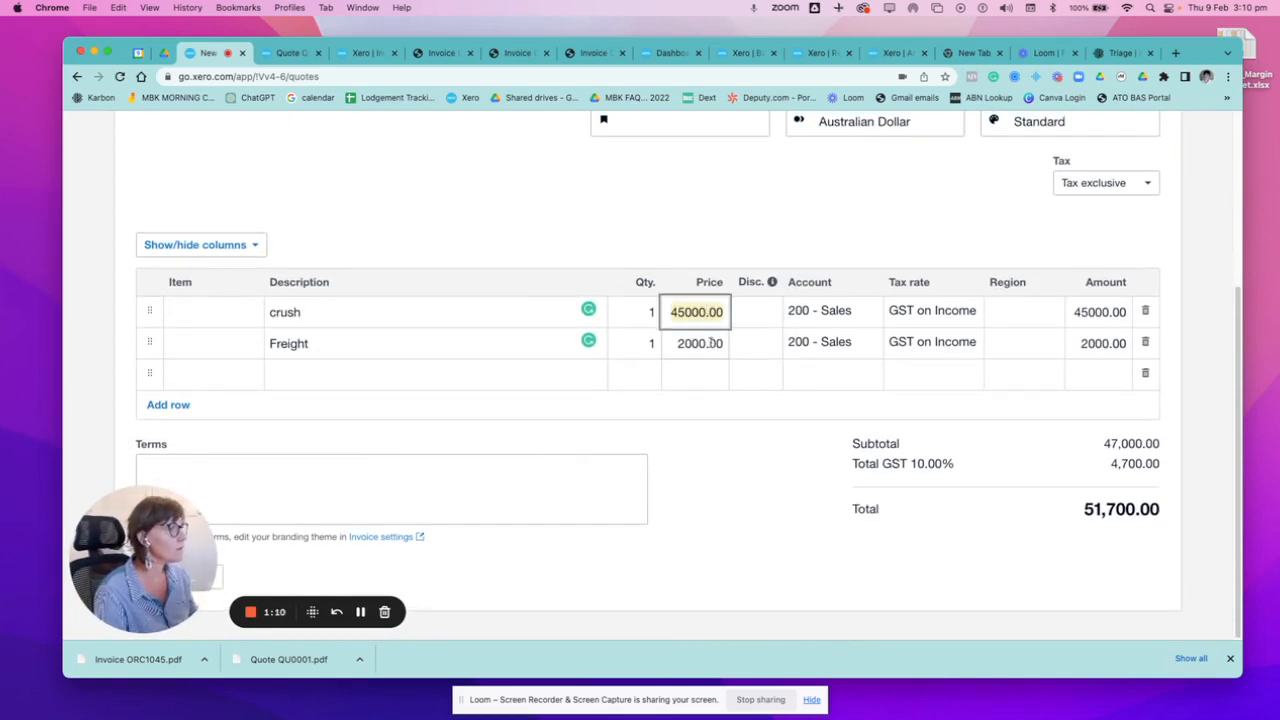
click(707, 314)
key(BackSpace)
click(725, 460)
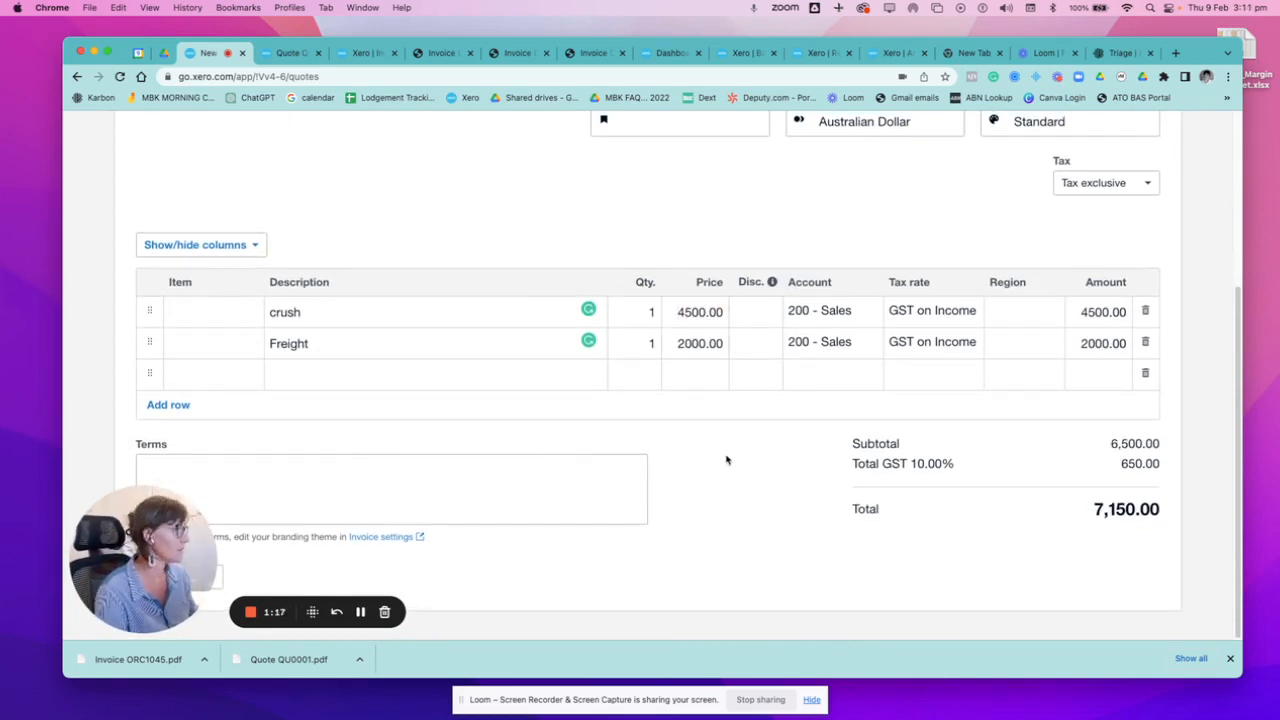
Send the completed quote to the customer and mark it as accepted.
scroll(760, 412, up, 5)
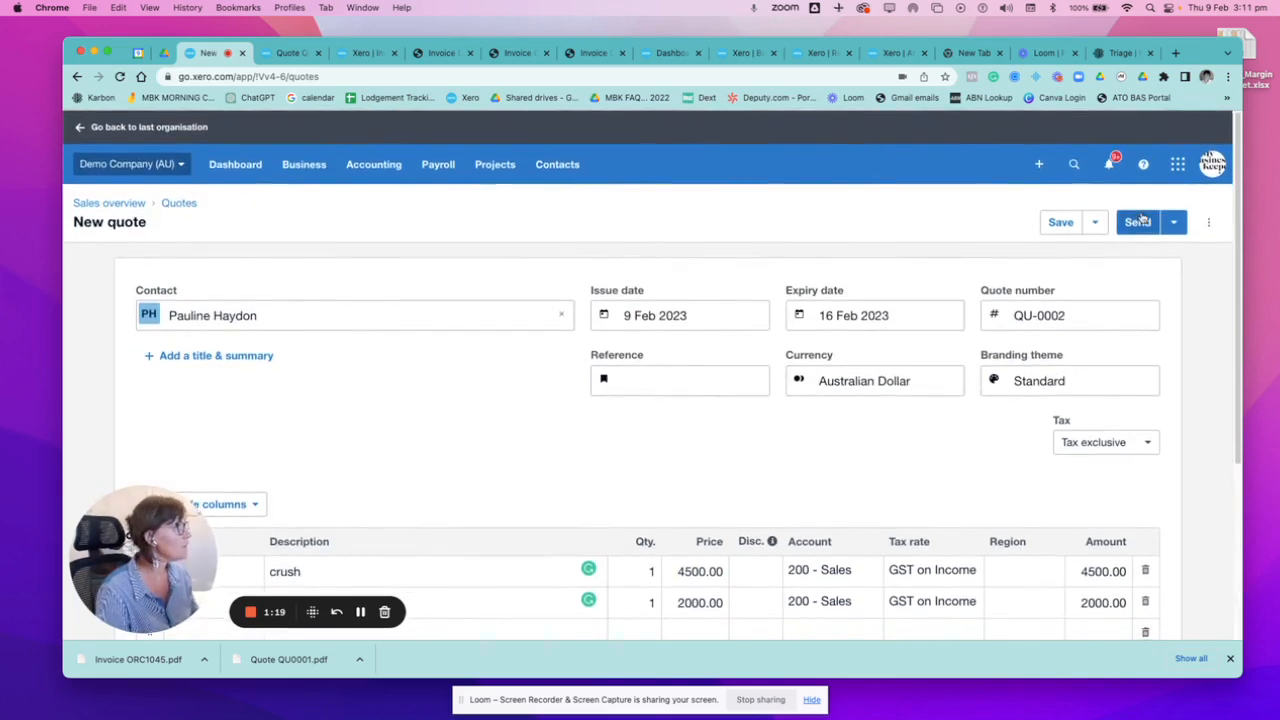
click(1142, 228)
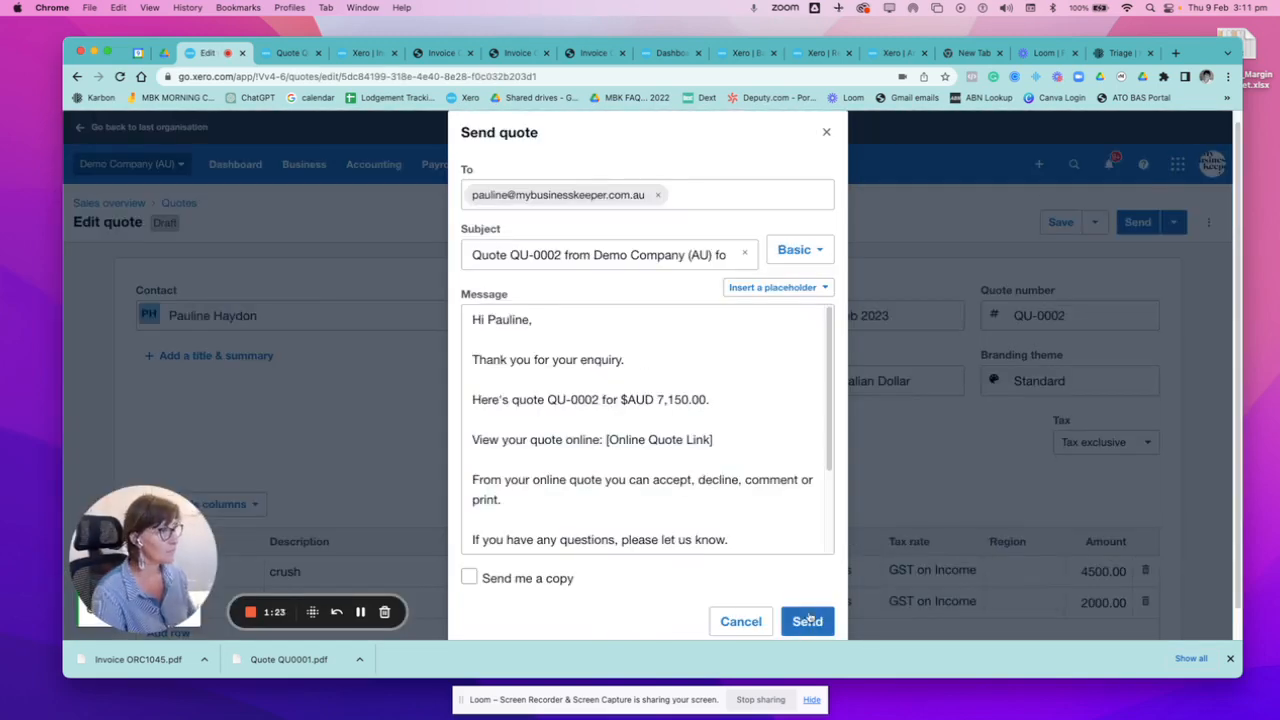
click(808, 621)
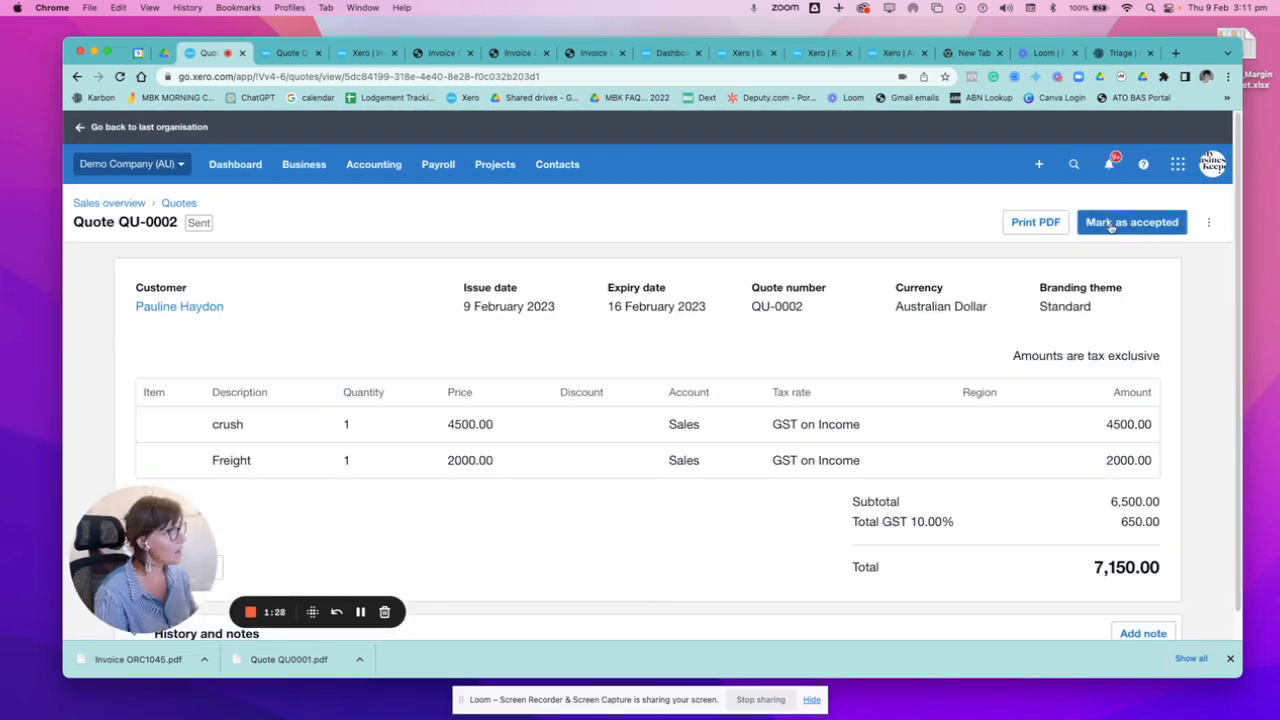
click(1110, 226)
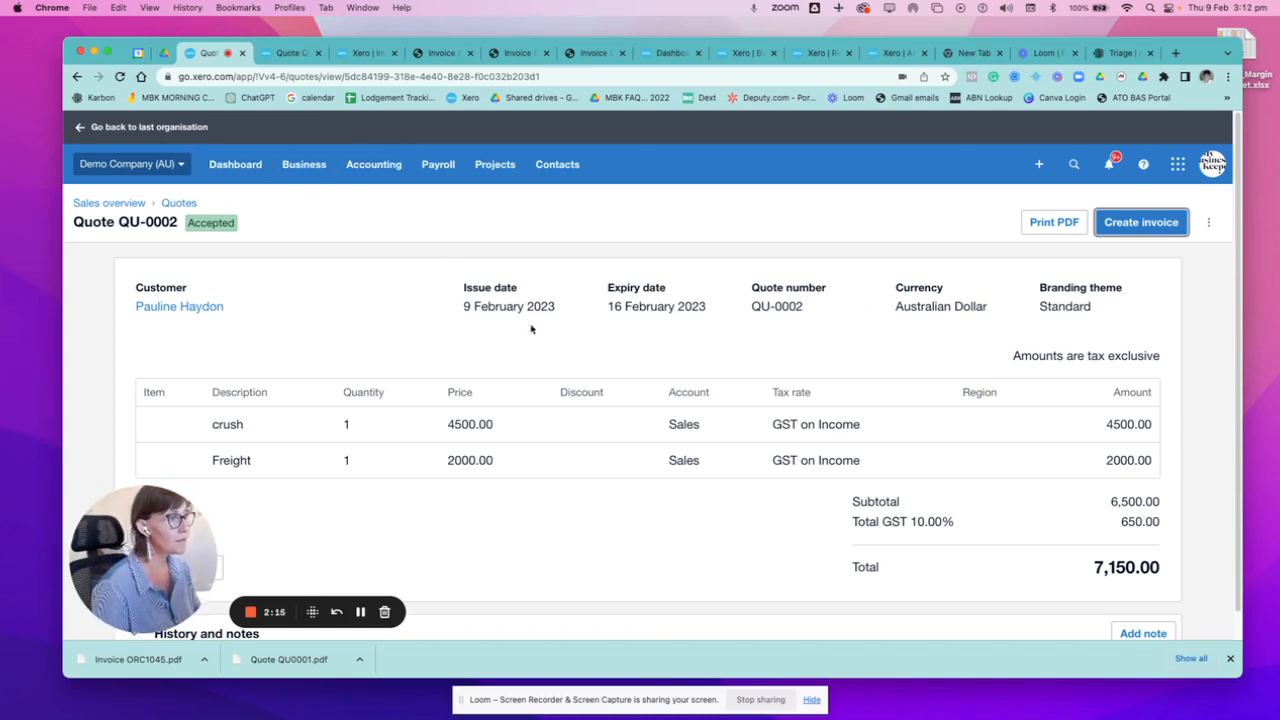
Copy the quote number from the accepted quote's details.
drag(830, 310, 750, 312)
right_click(768, 303)
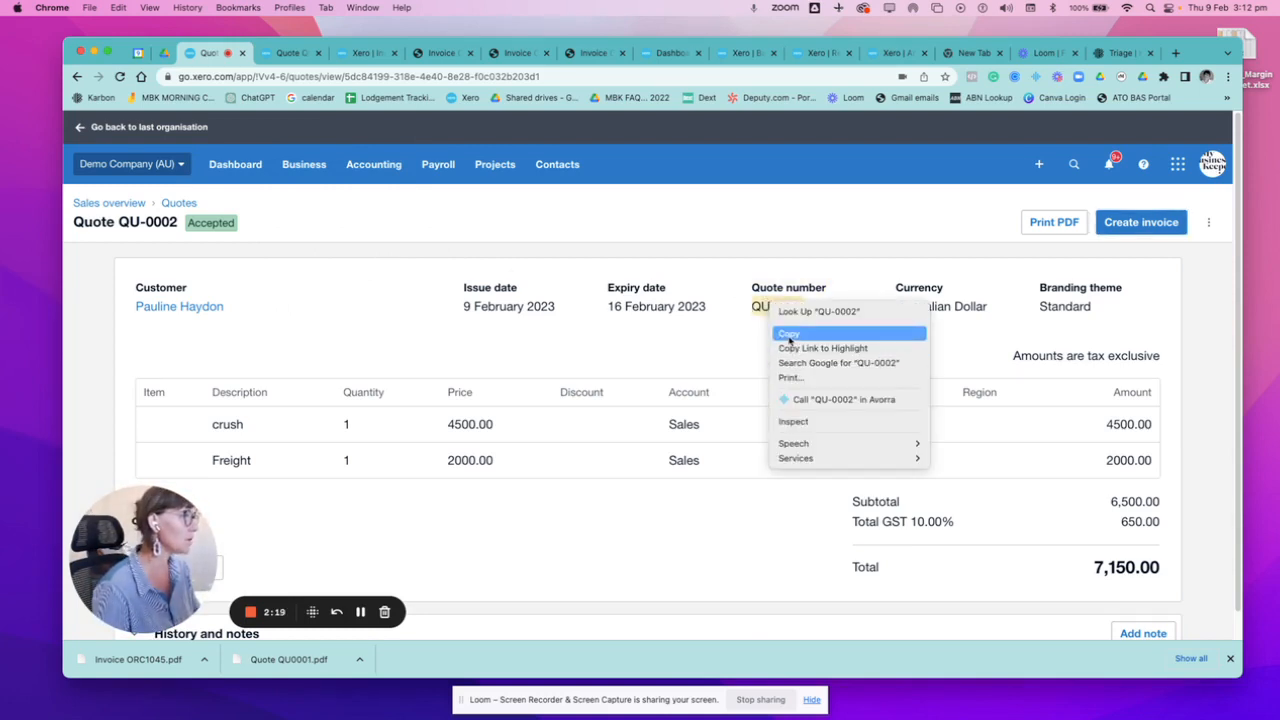
click(789, 335)
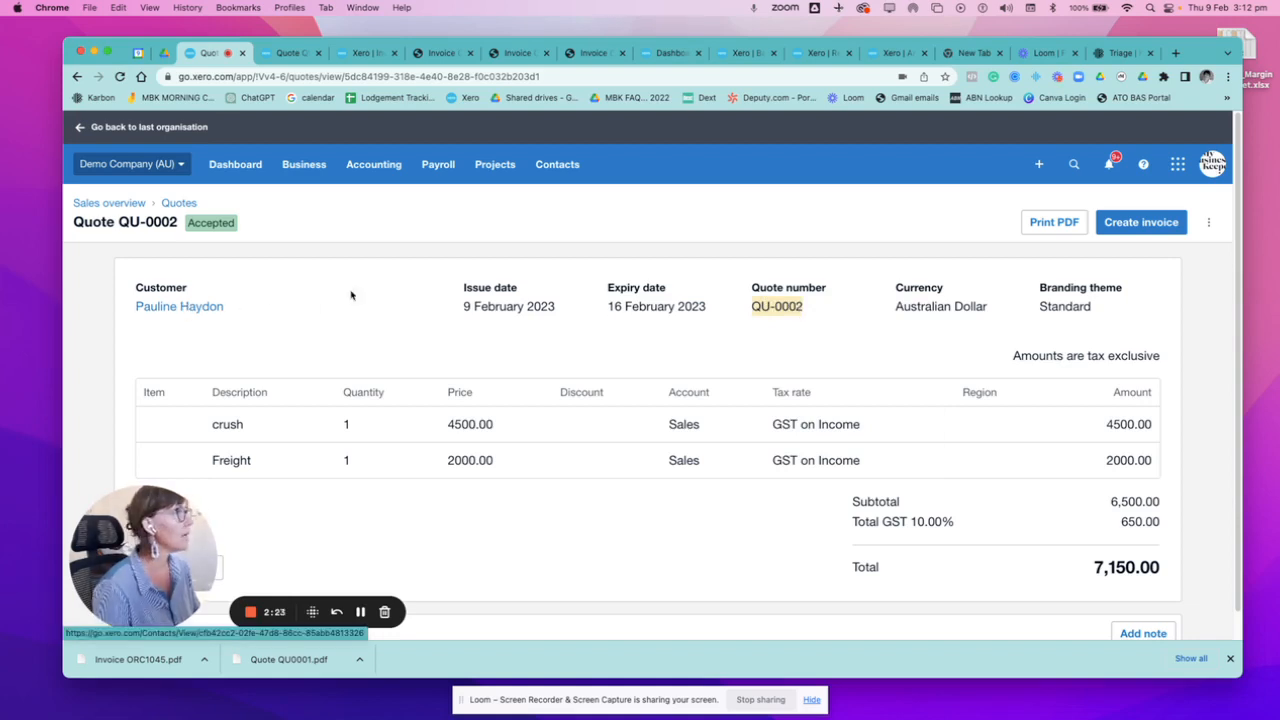
Create a new receive money transaction for the Business Bank Account.
click(1037, 168)
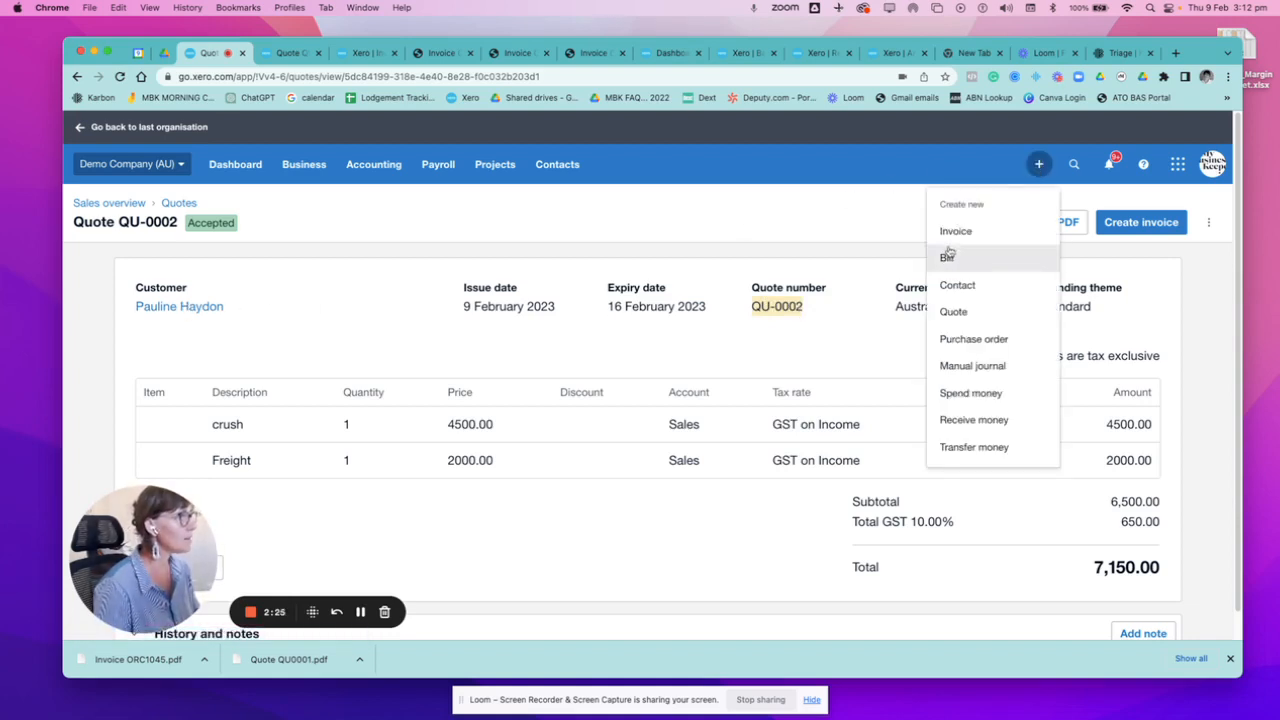
click(960, 420)
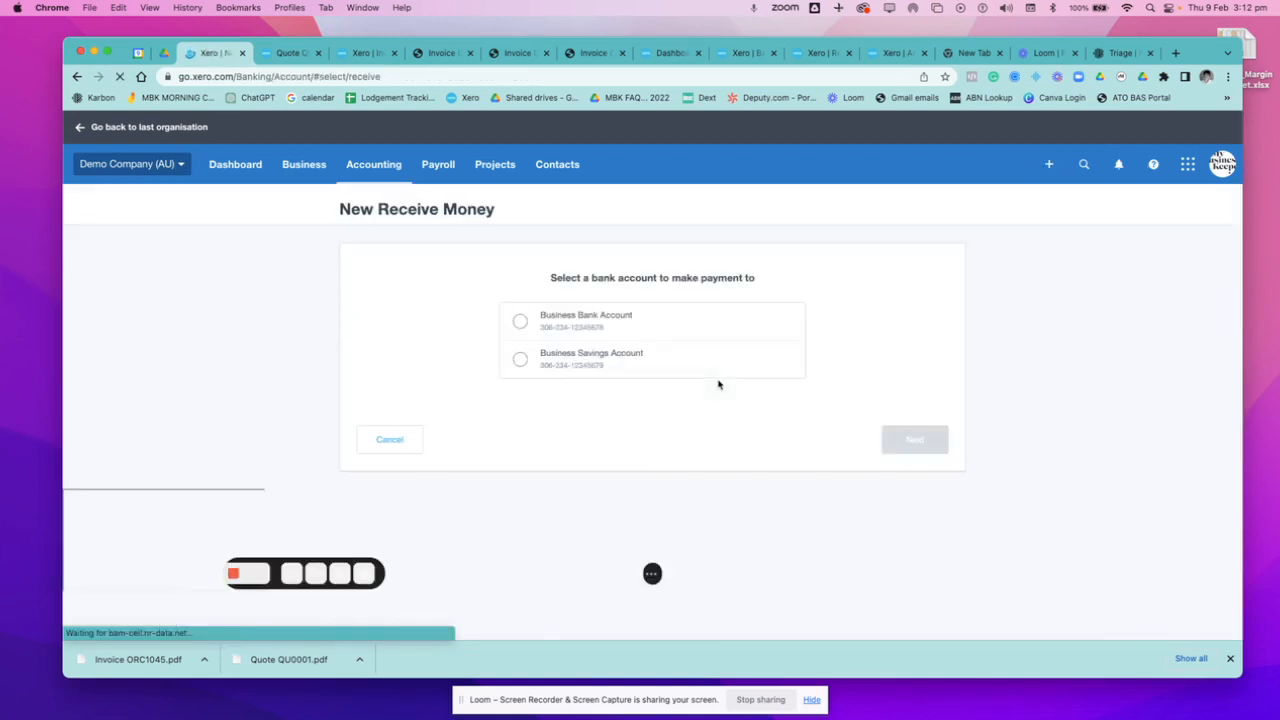
click(520, 321)
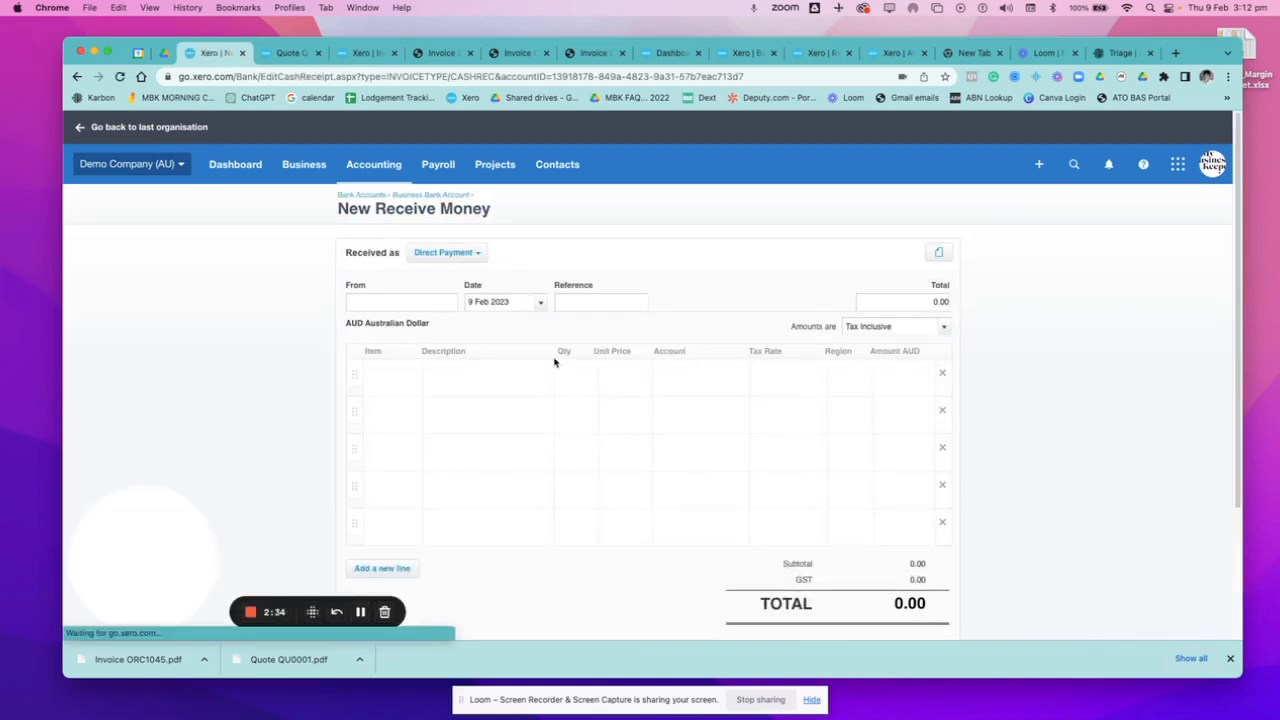
Select the quote's customer as the payer and set the transaction to be received as a Prepayment.
text(pauline)
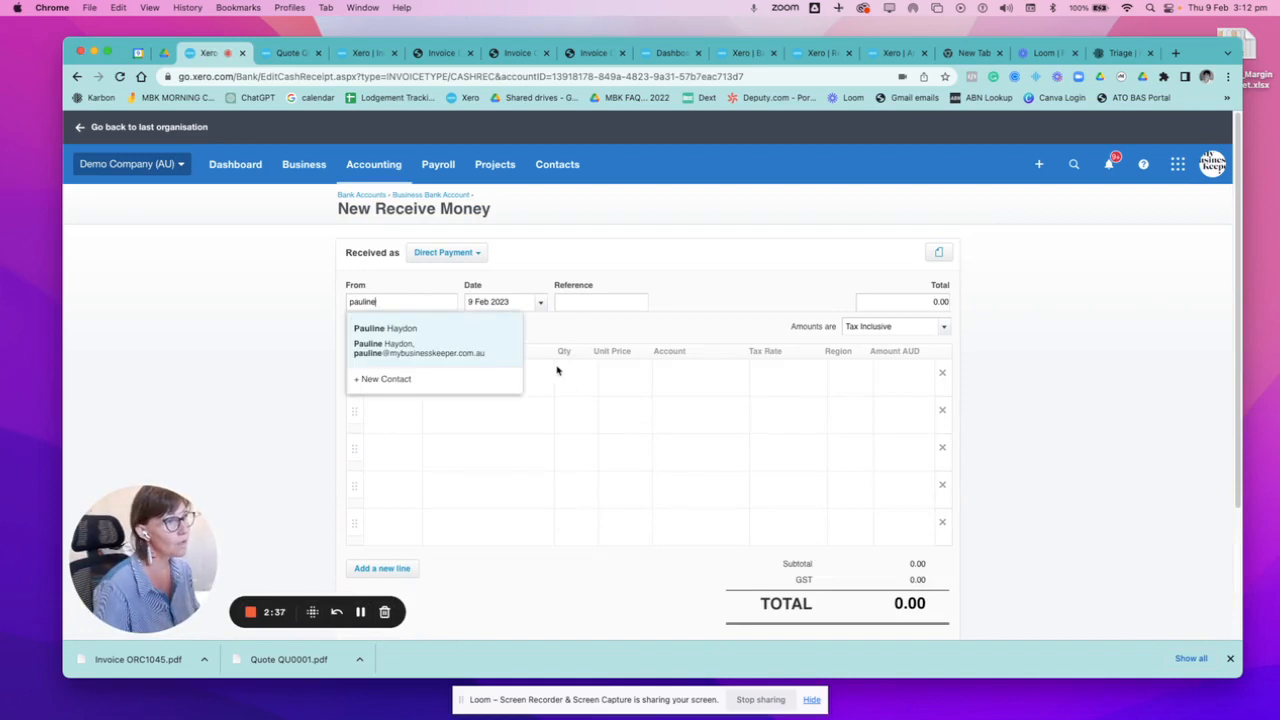
click(403, 332)
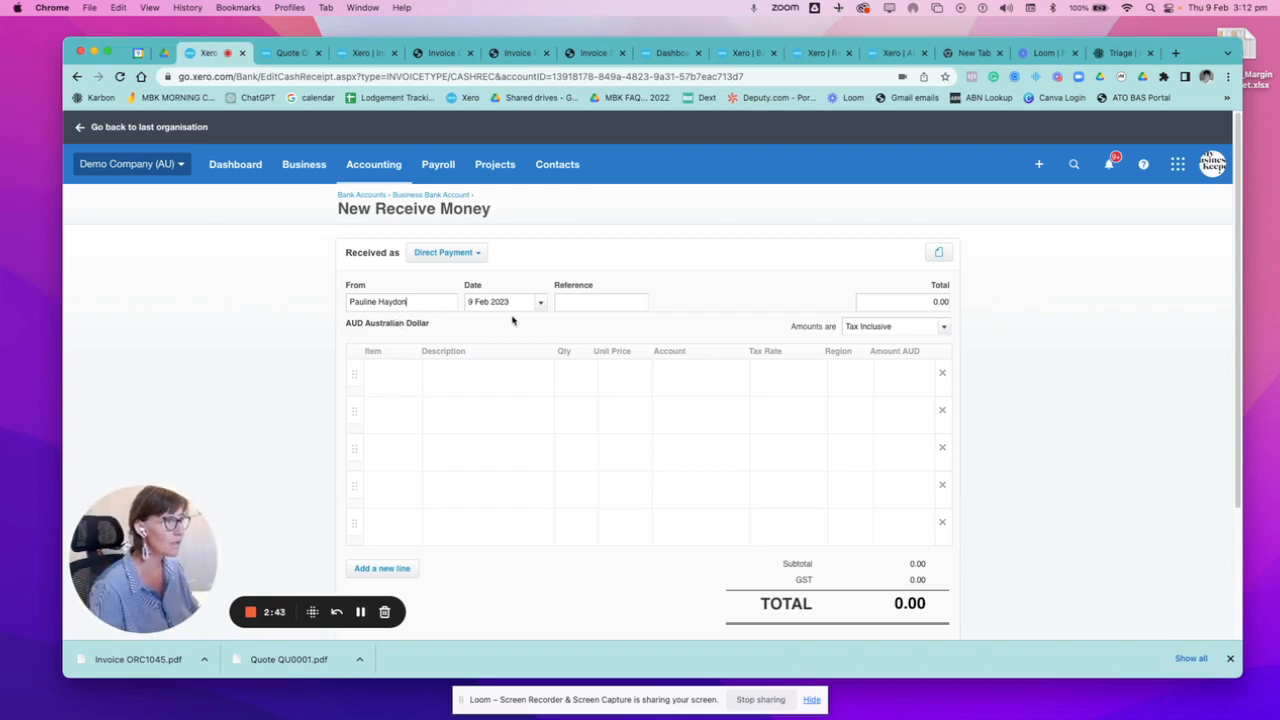
click(463, 256)
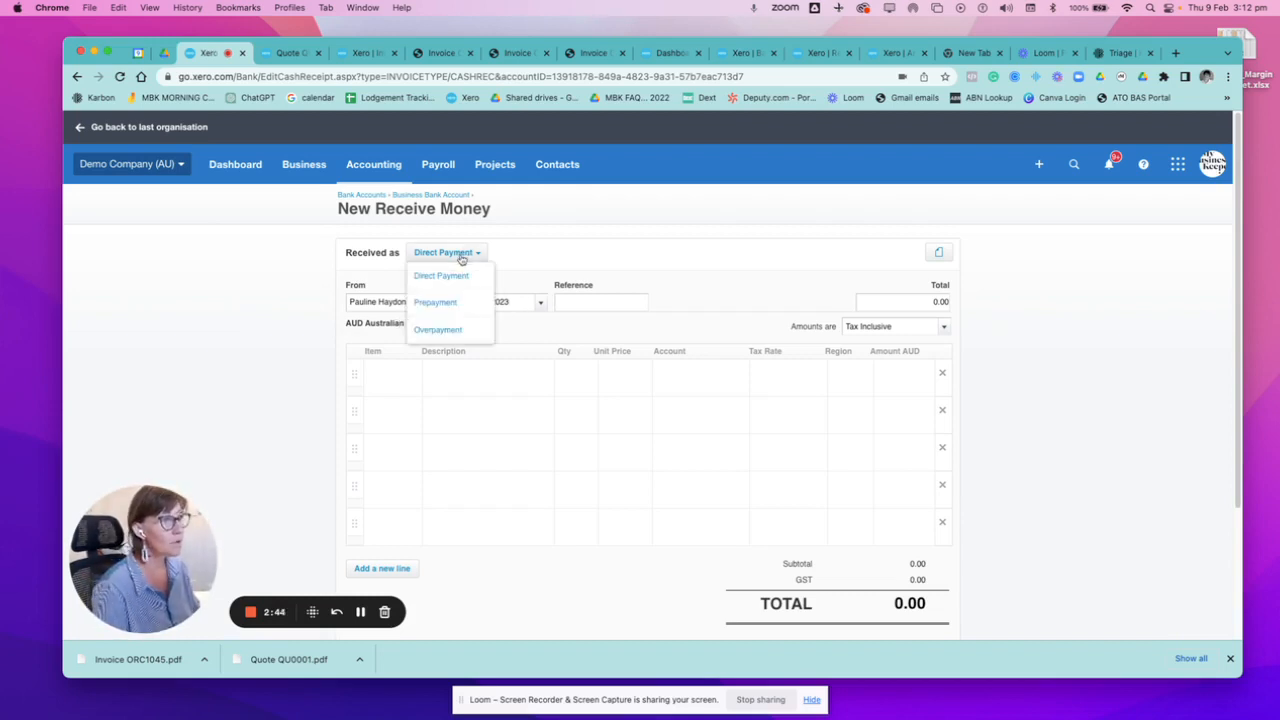
click(446, 304)
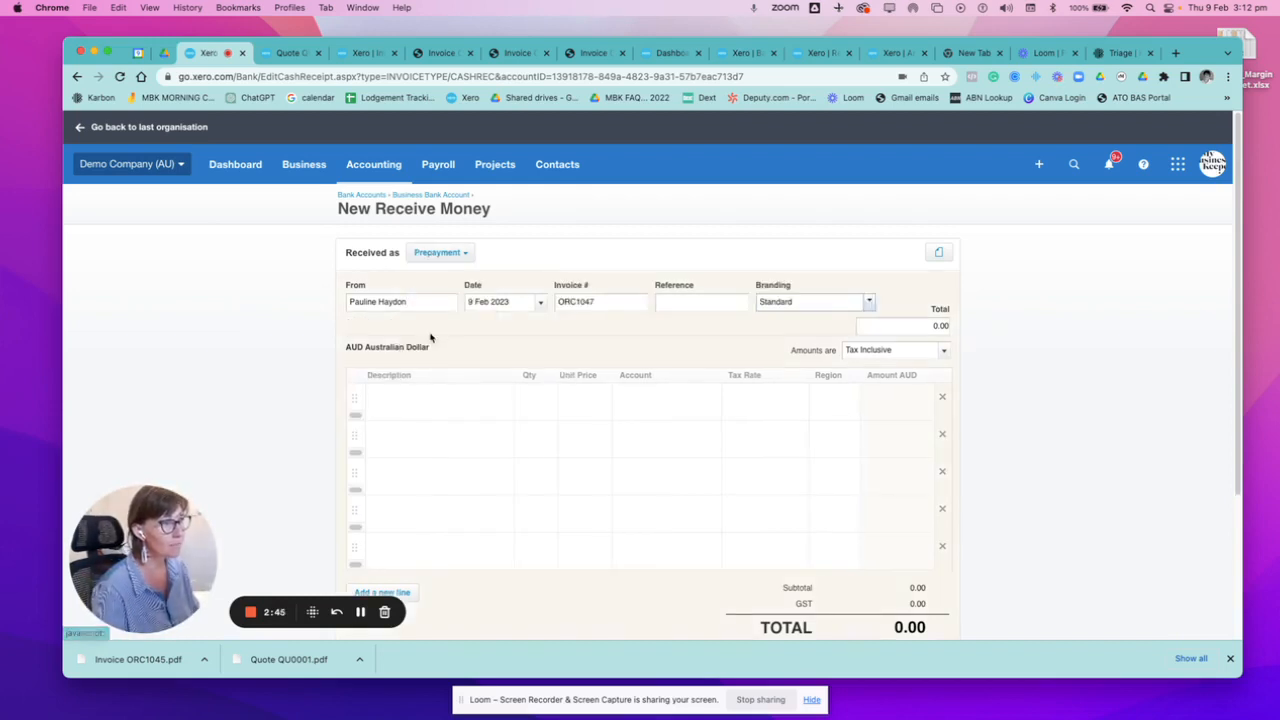
Set the prepayment's reference to "QU-0002 - Deposit" and its branding to Deposit Invoice.
right_click(671, 306)
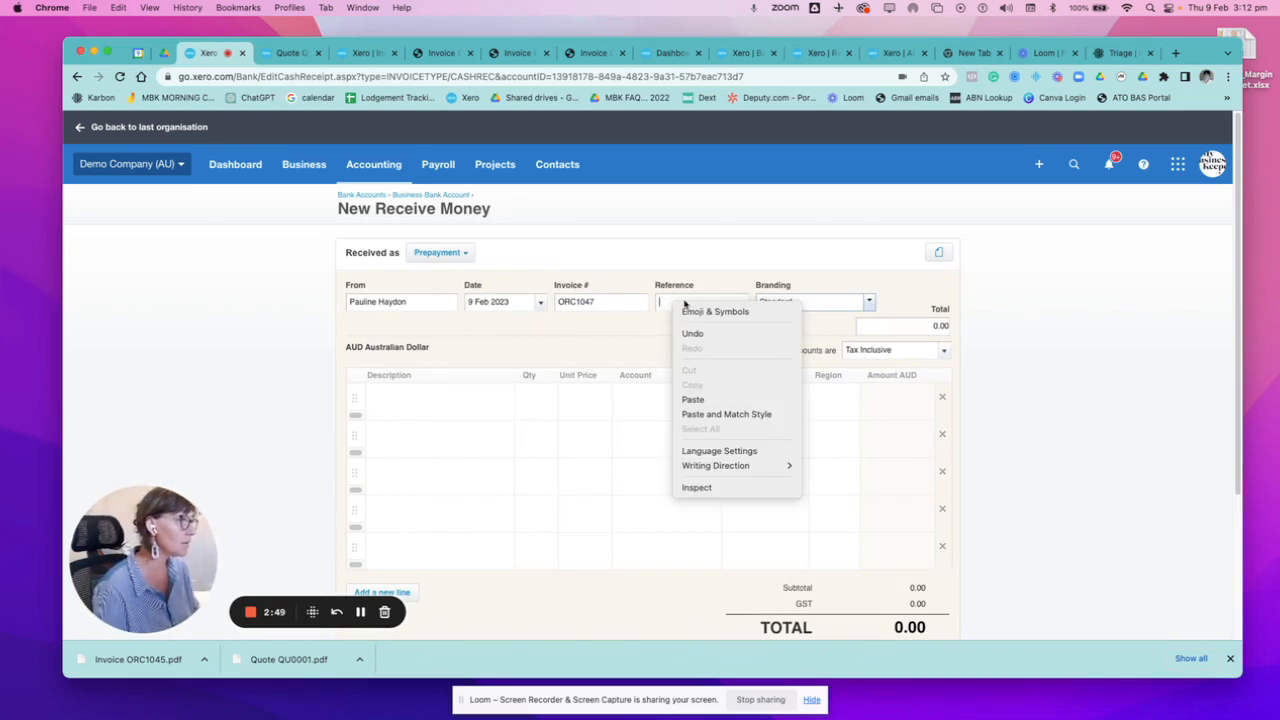
click(674, 301)
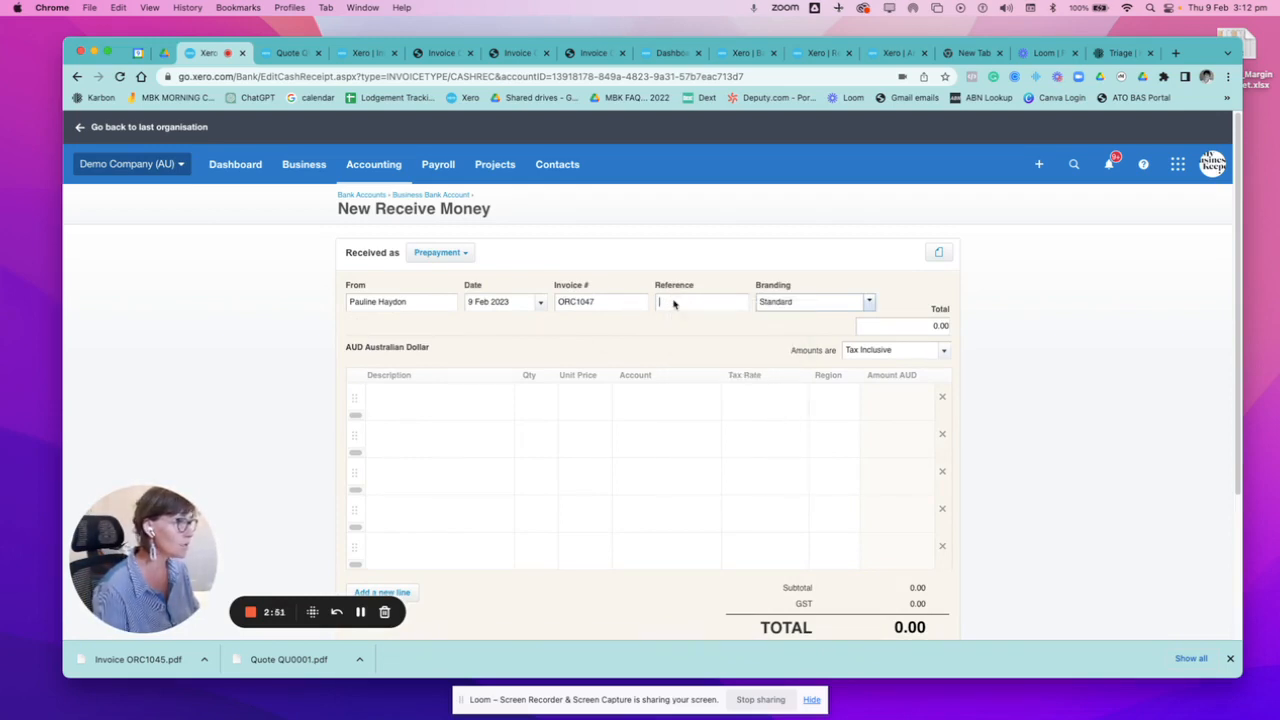
right_click(676, 301)
click(695, 396)
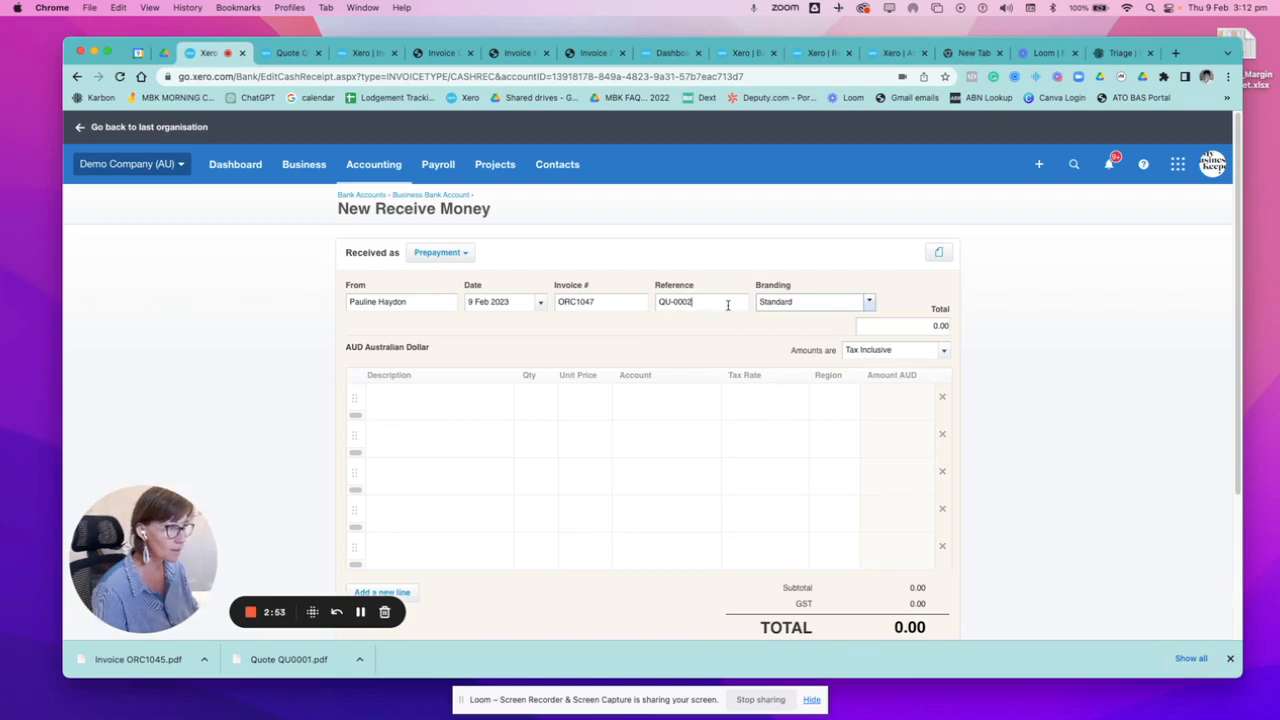
text(- )
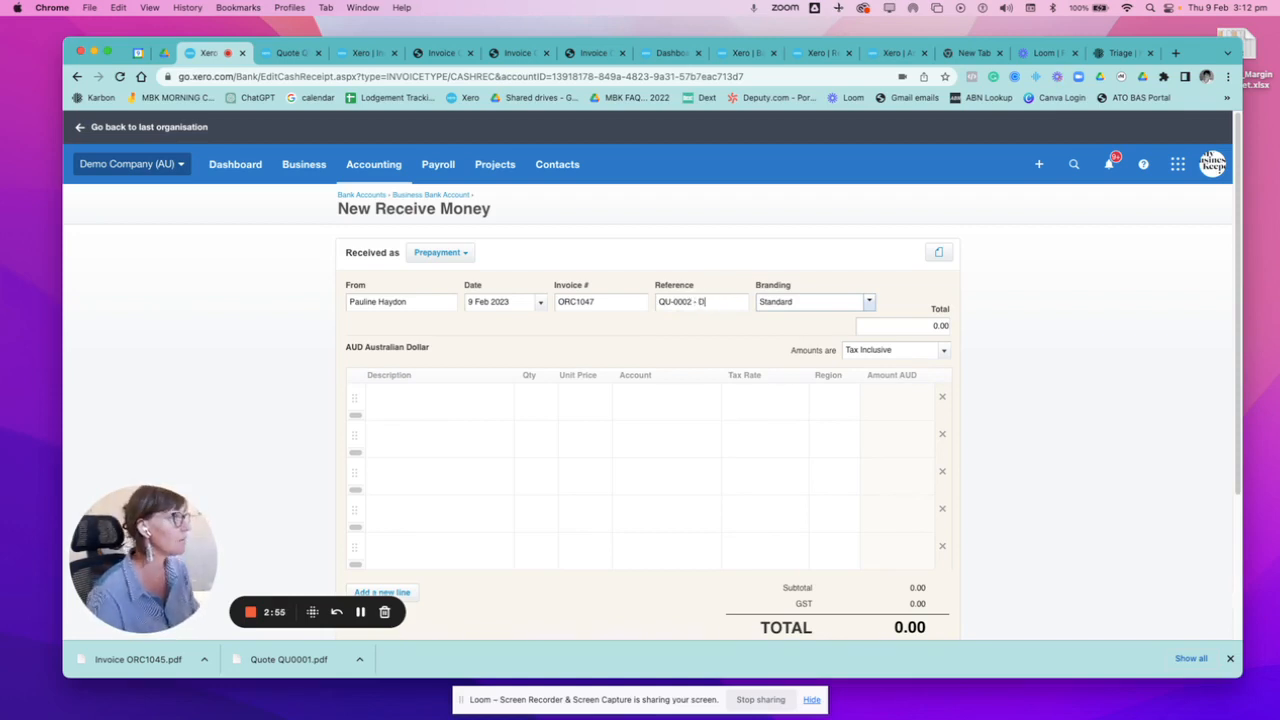
text(Deposit)
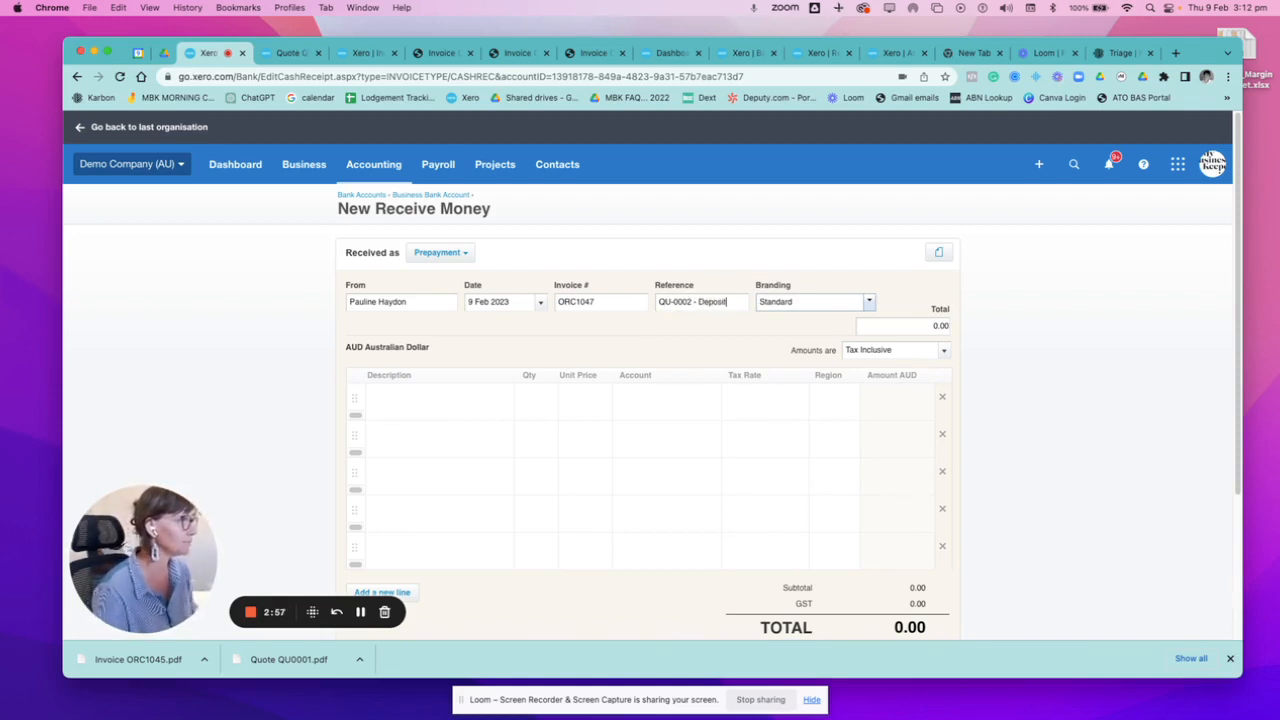
click(868, 301)
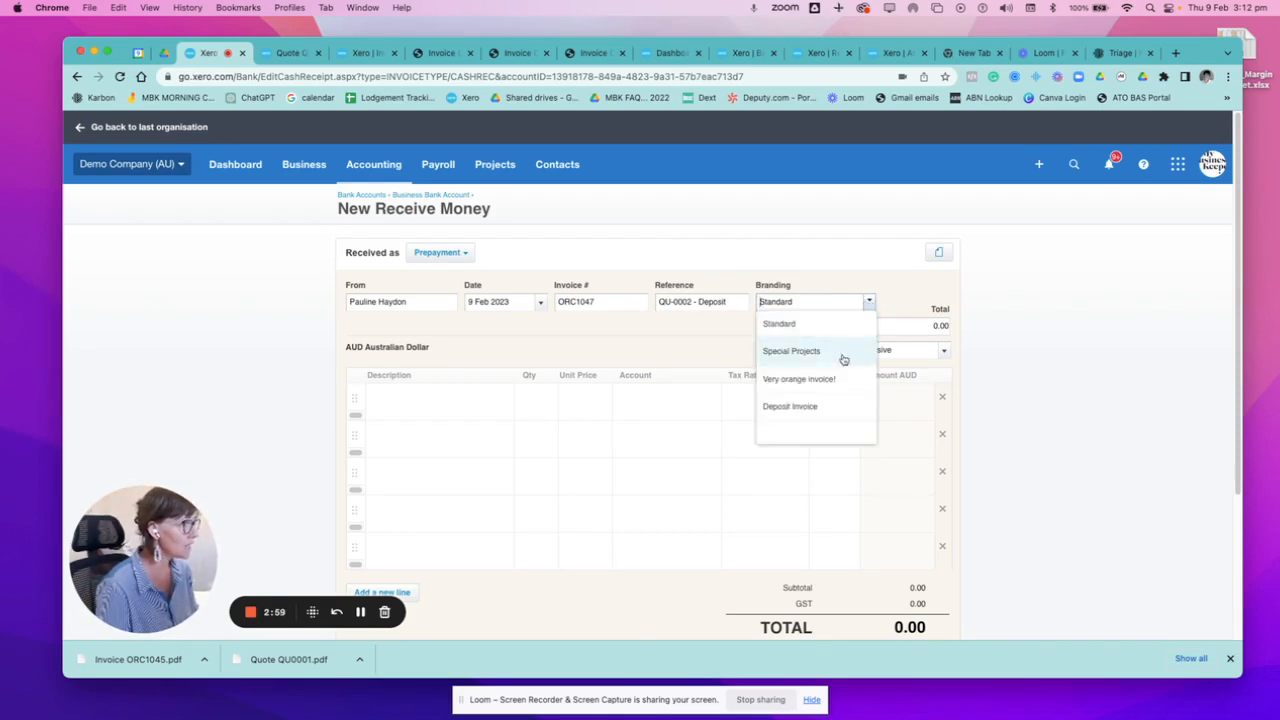
click(800, 407)
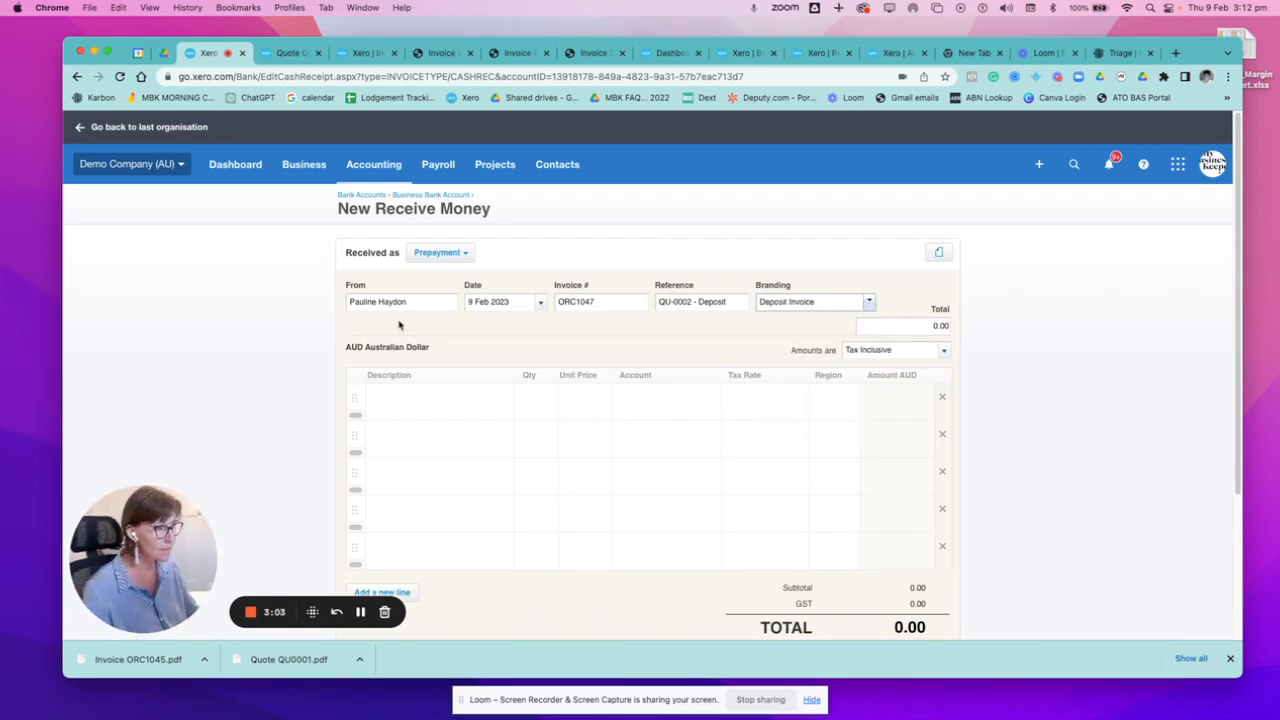
Describe the first line item as "40% of Quote 002 required to begin production".
click(446, 399)
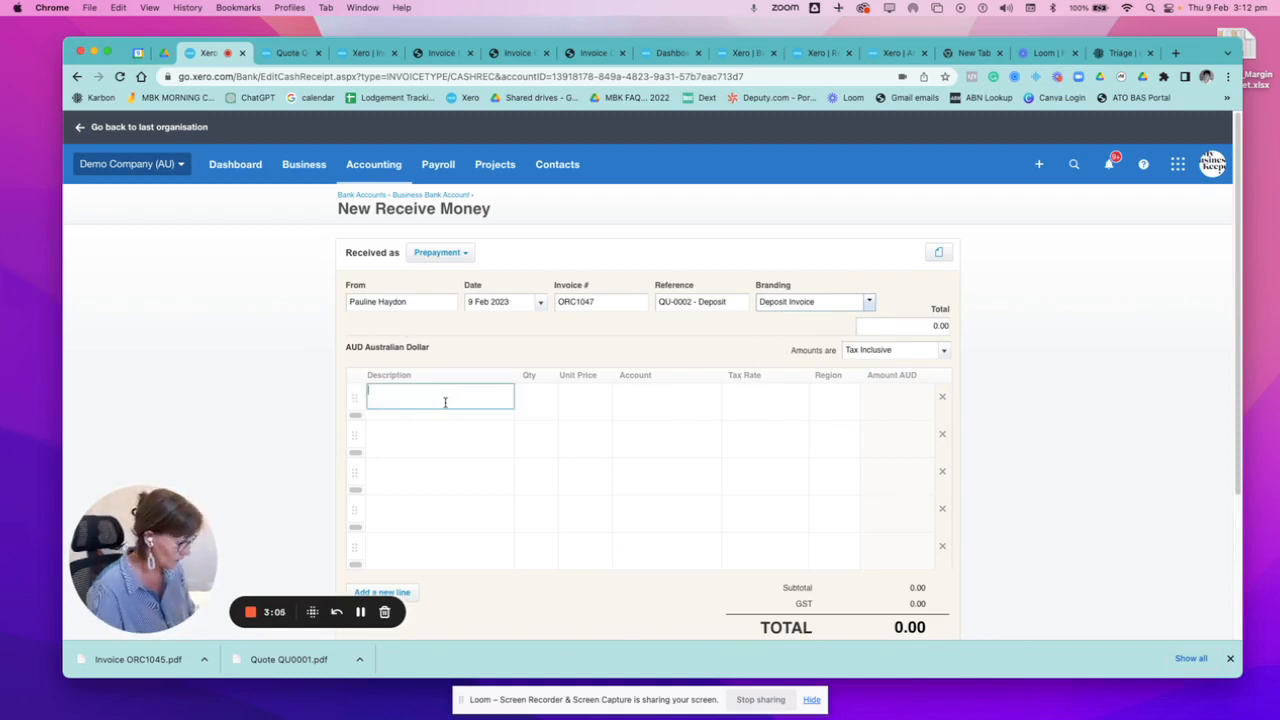
text(40% )
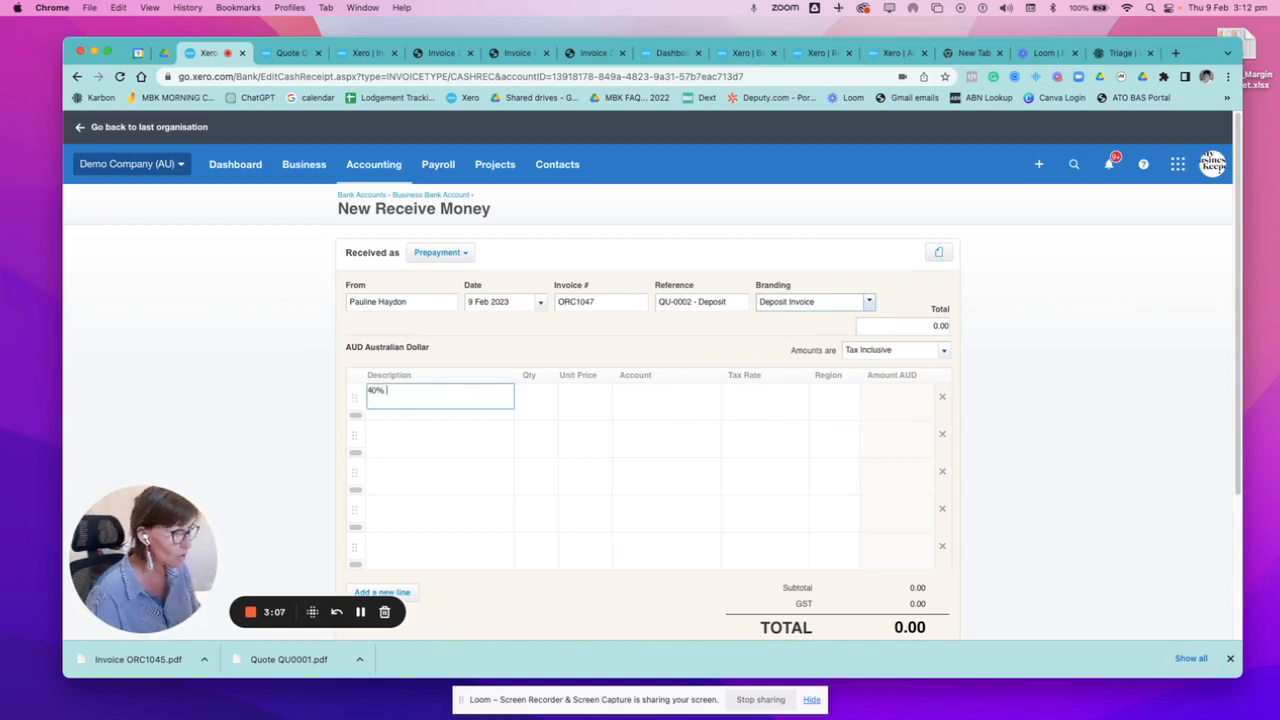
text(of Q)
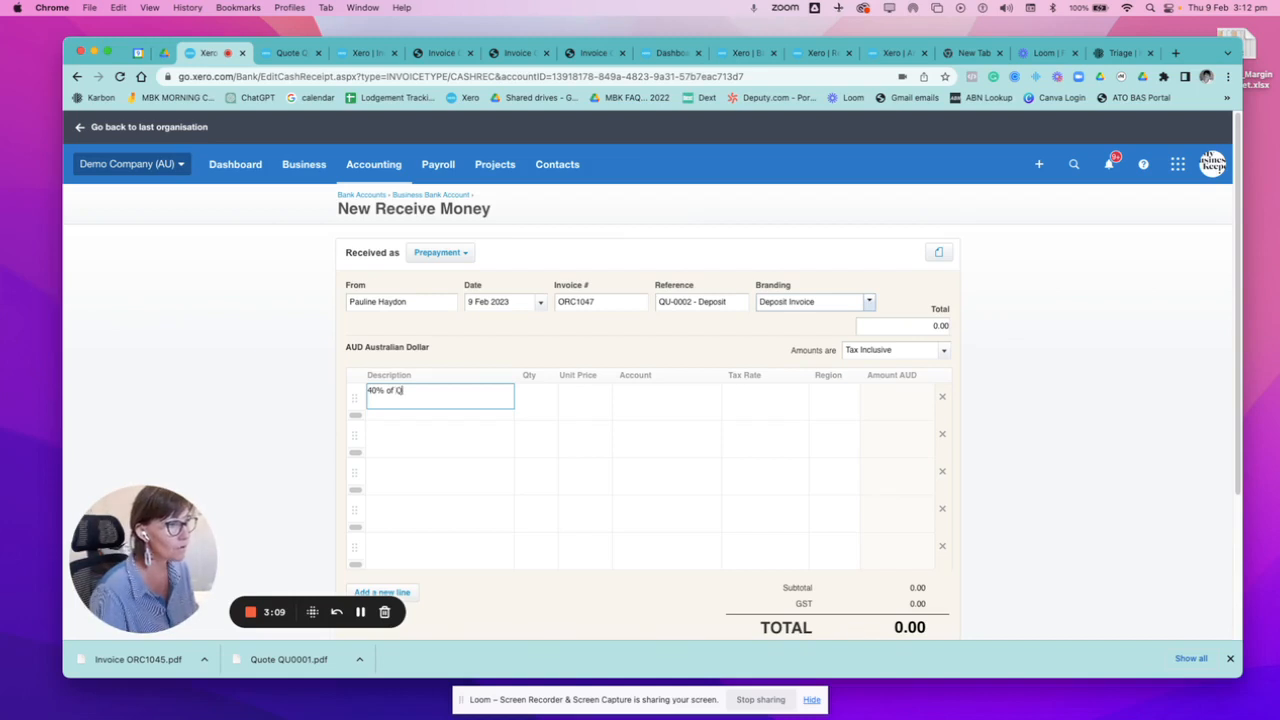
text(uote 0)
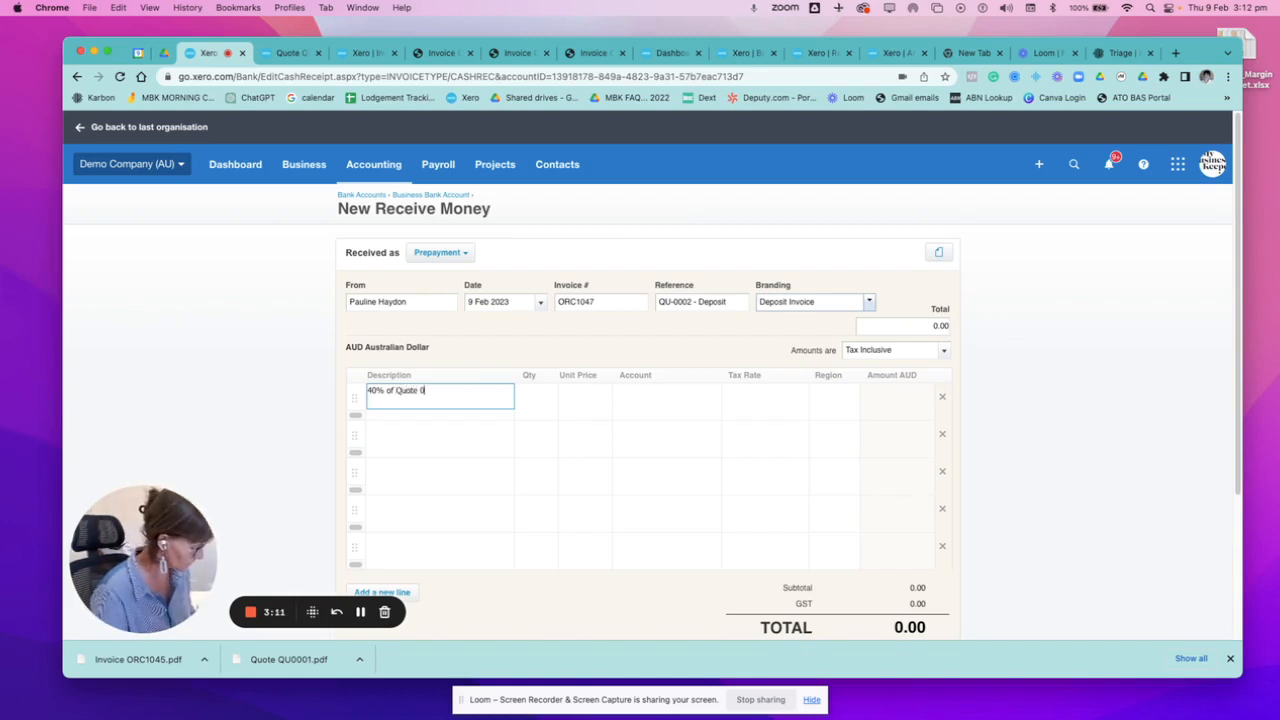
text(02 requi)
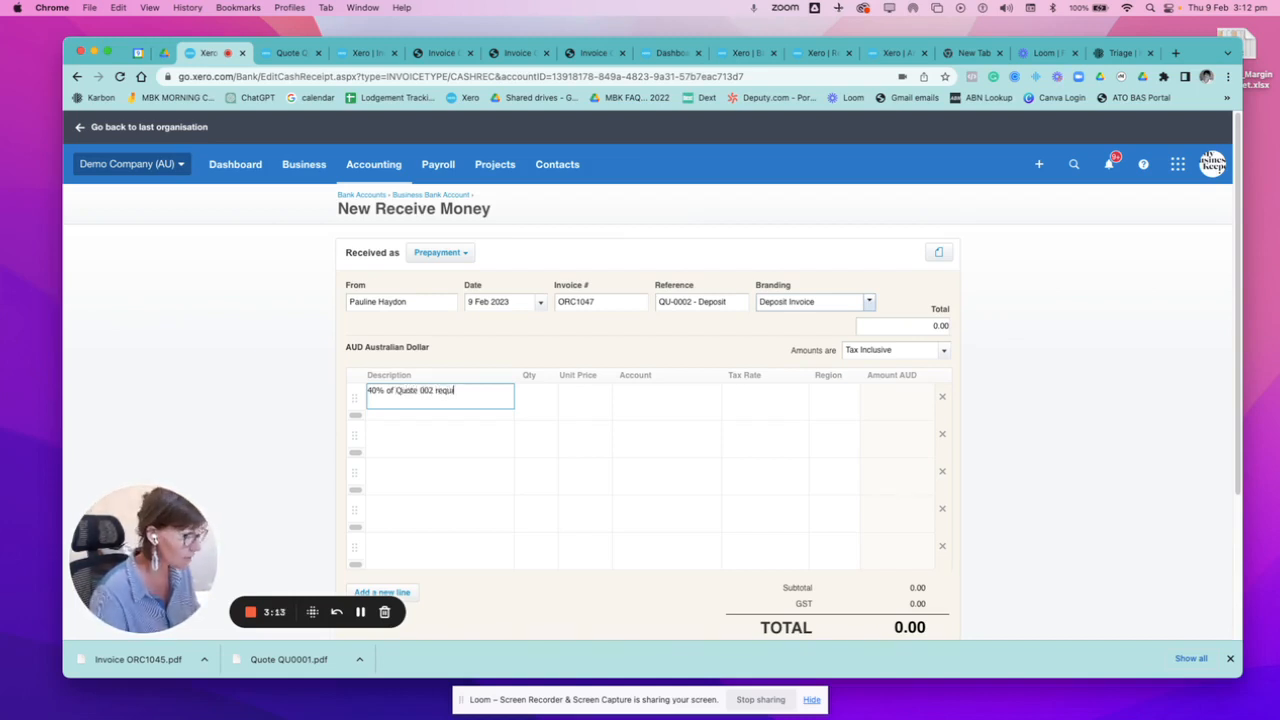
text(red to begin)
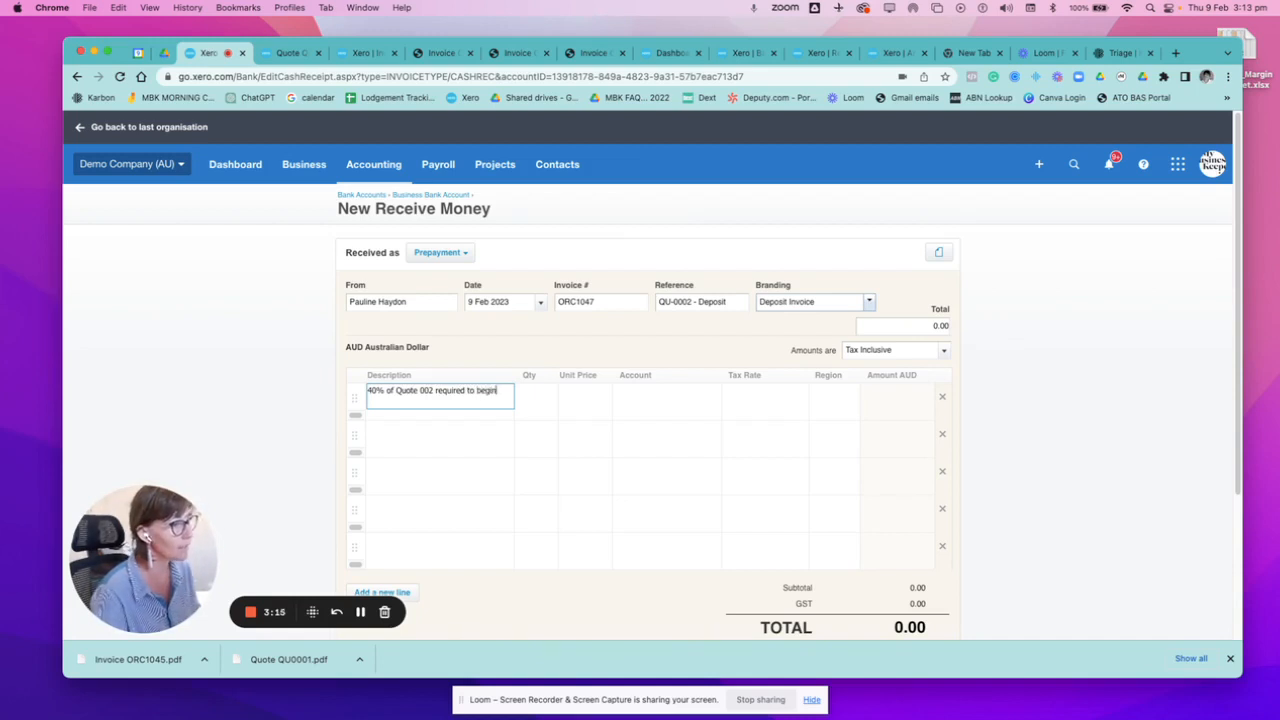
text(g)
text( production)
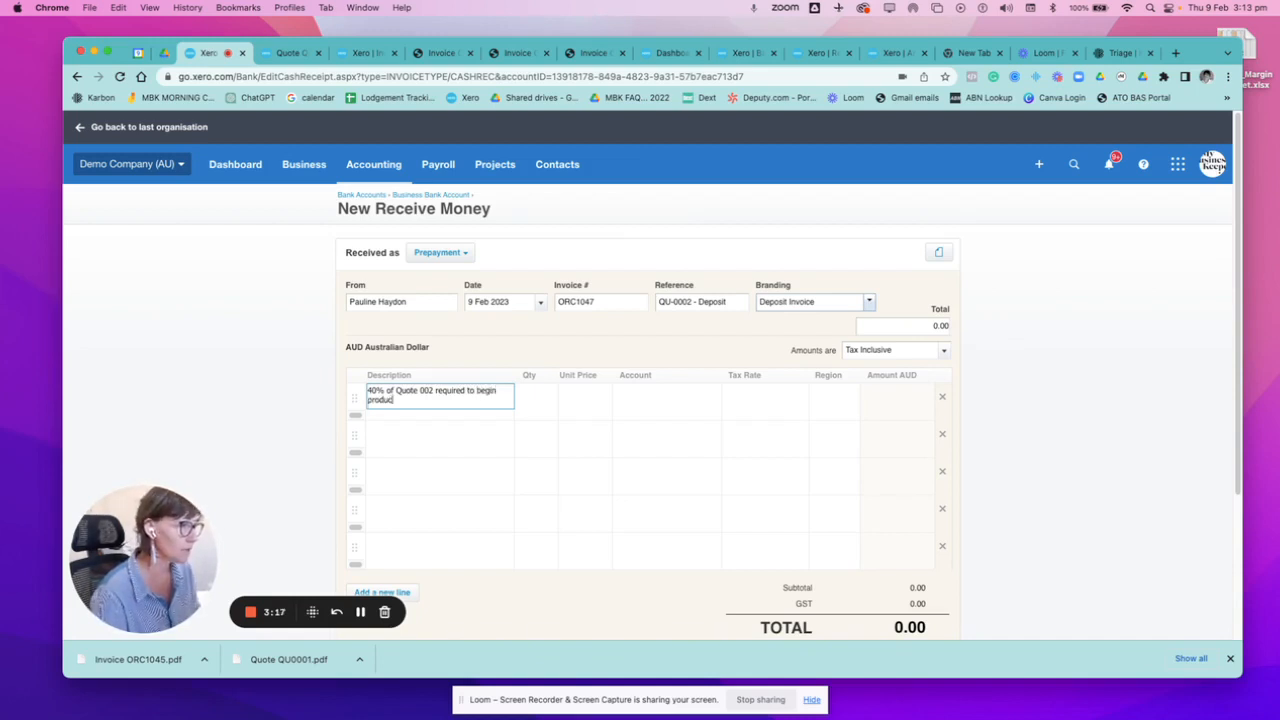
key(Tab)
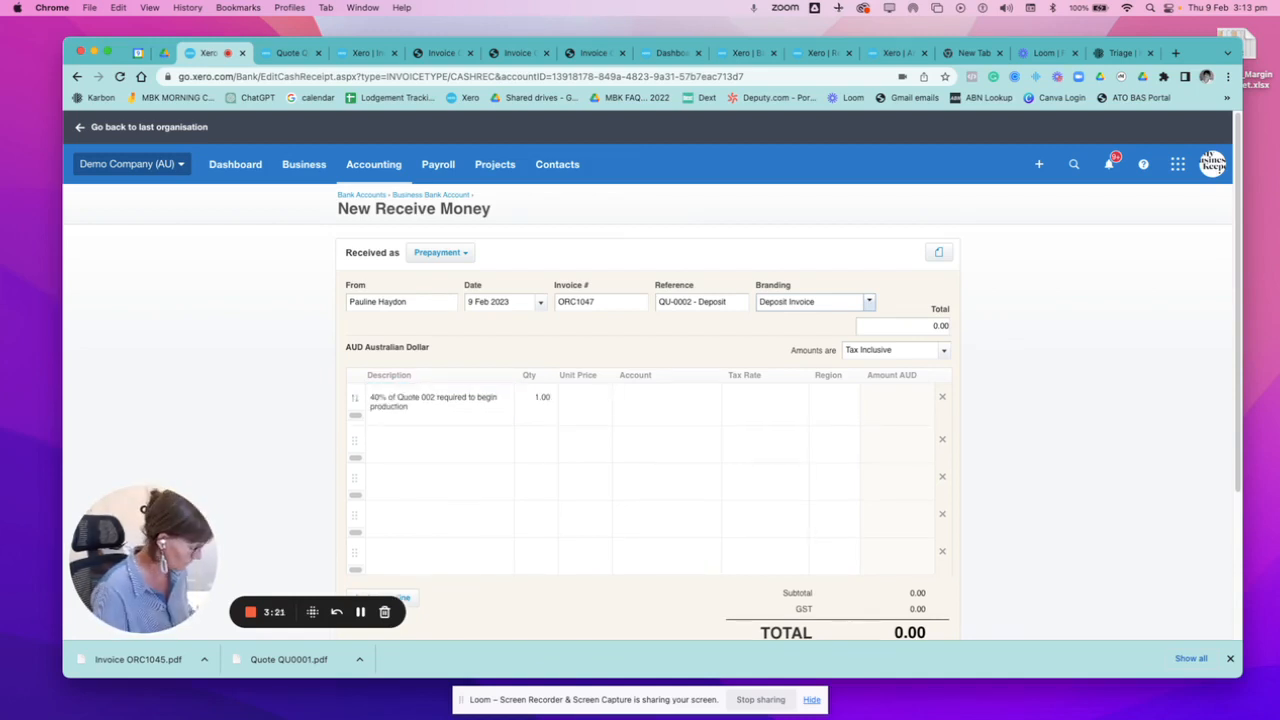
Check the quote and try setting the deposit line's unit price to 71500*0.4.
click(288, 52)
click(207, 52)
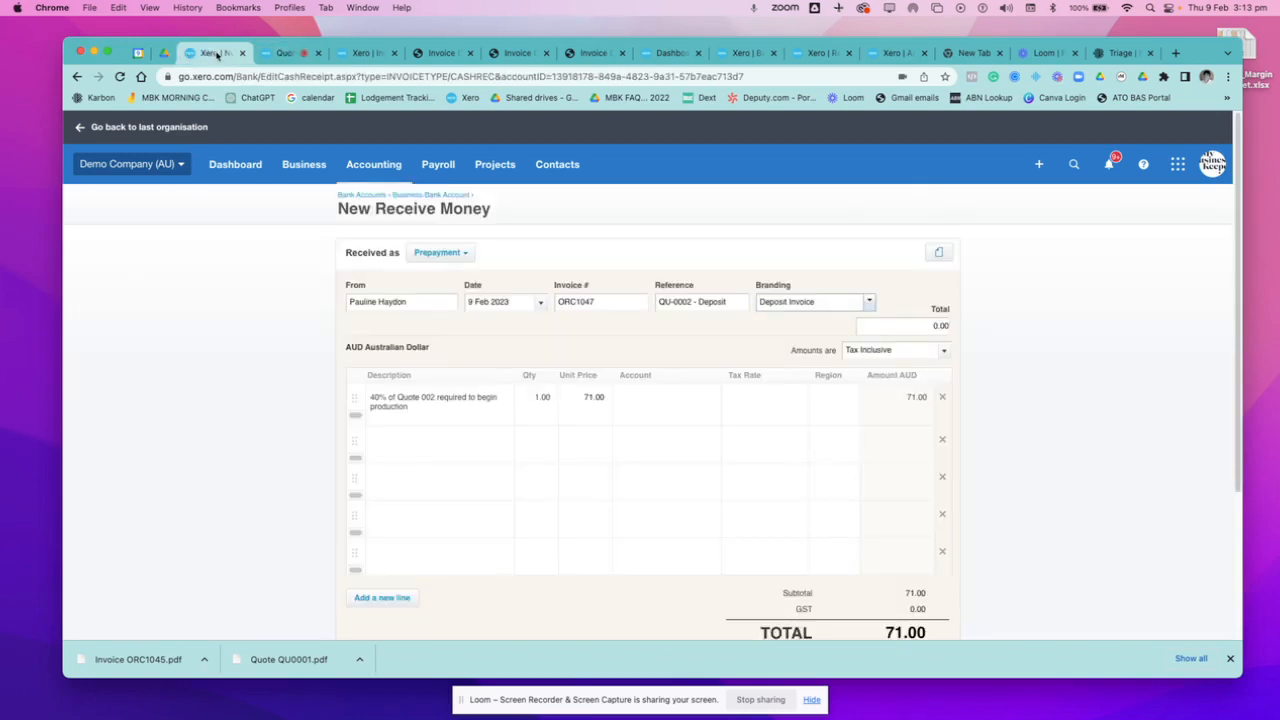
click(590, 397)
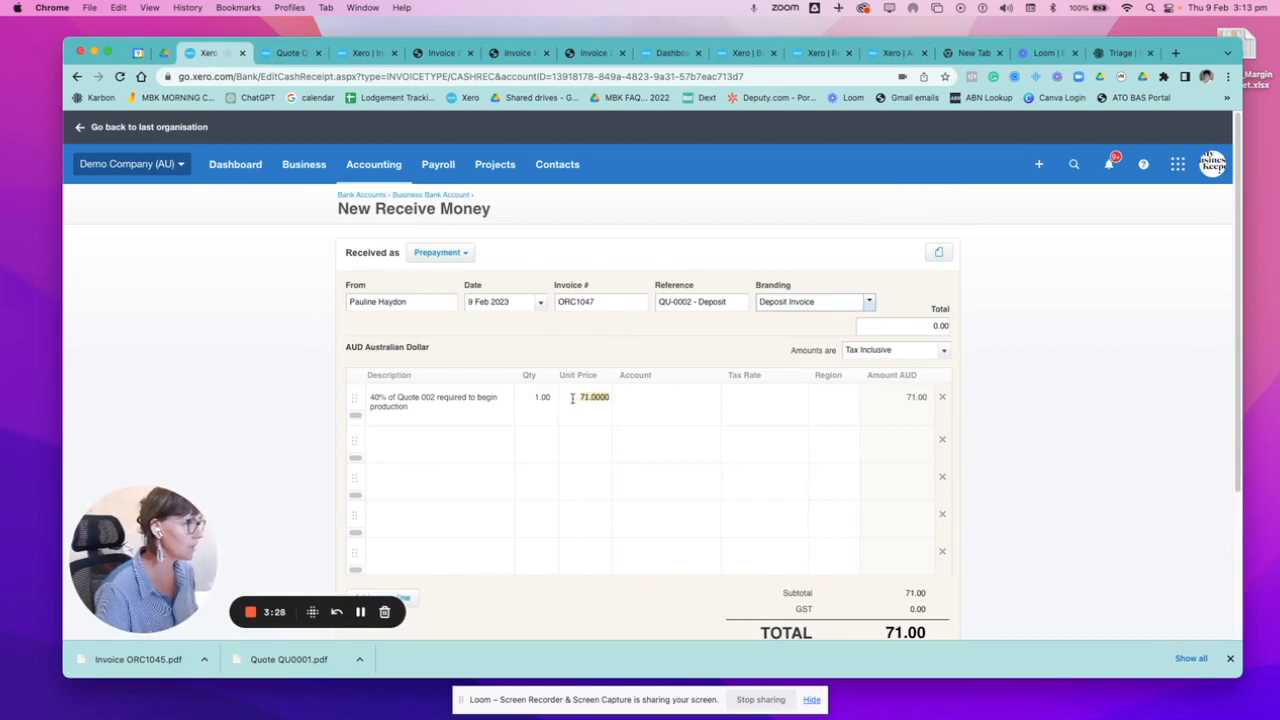
text(7)
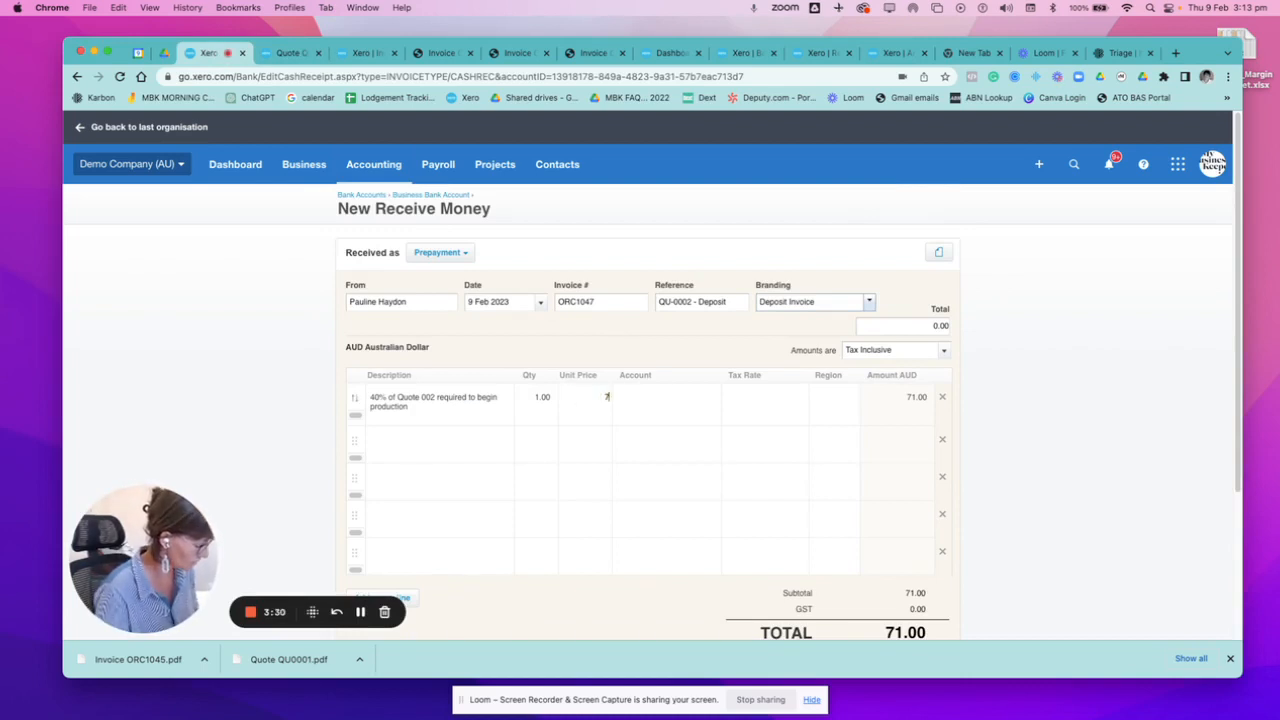
text(1500)
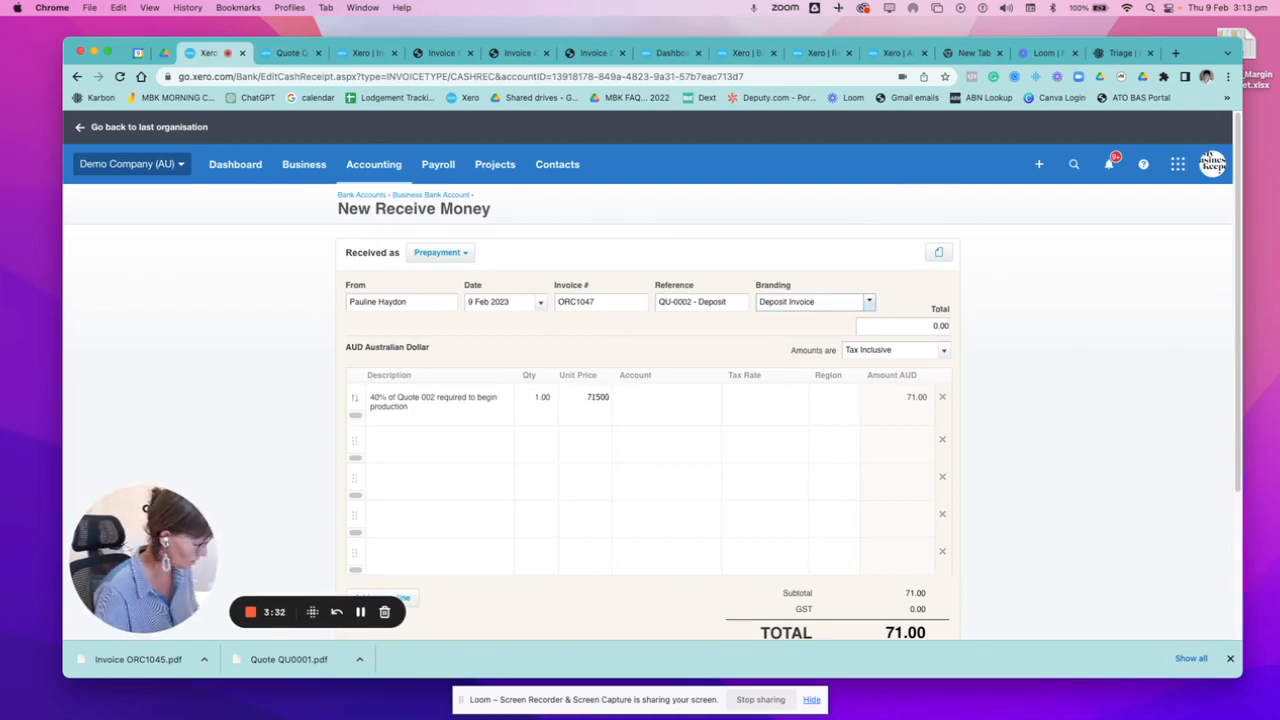
text(.)
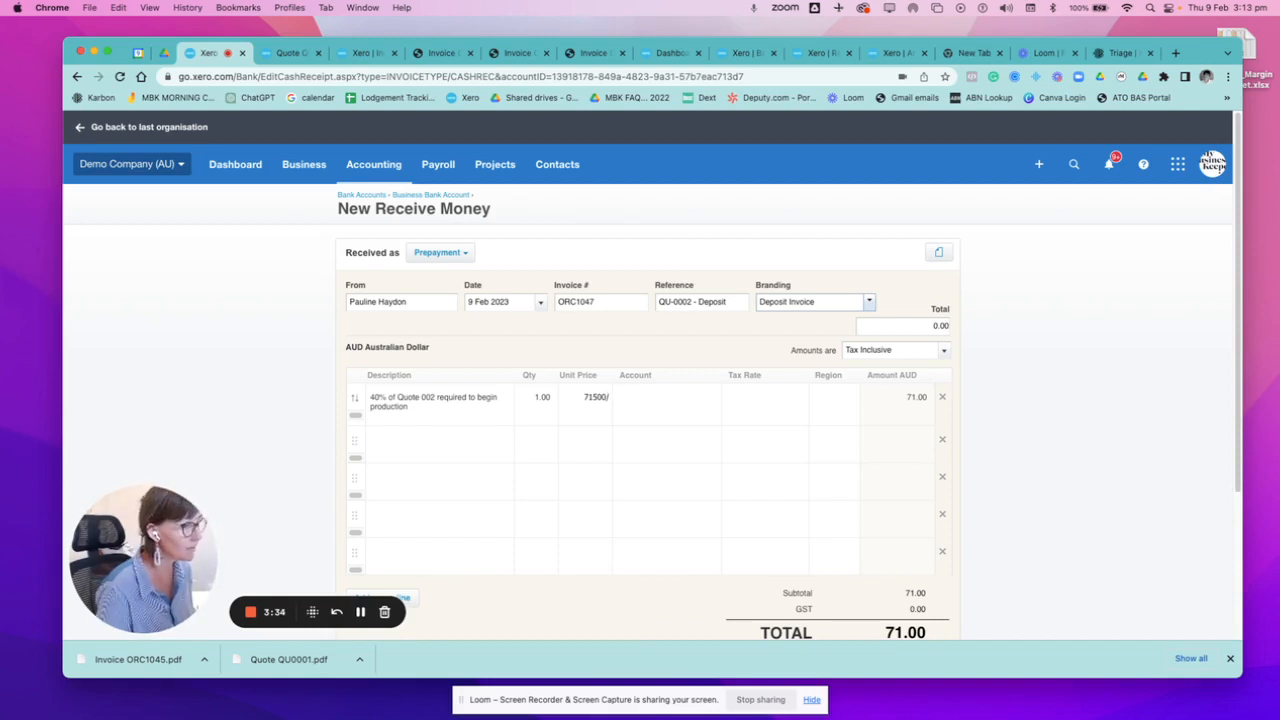
text(2)
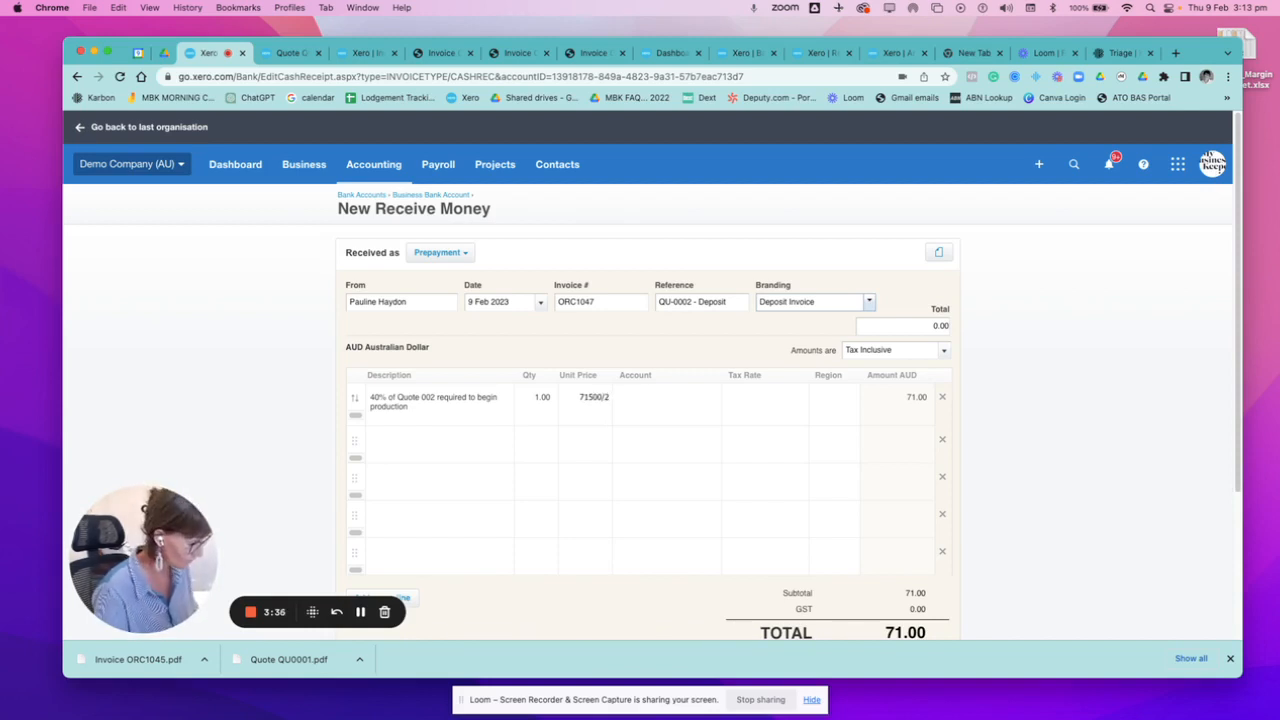
key(BackSpace)
key(BackSpace)
text(*0.4)
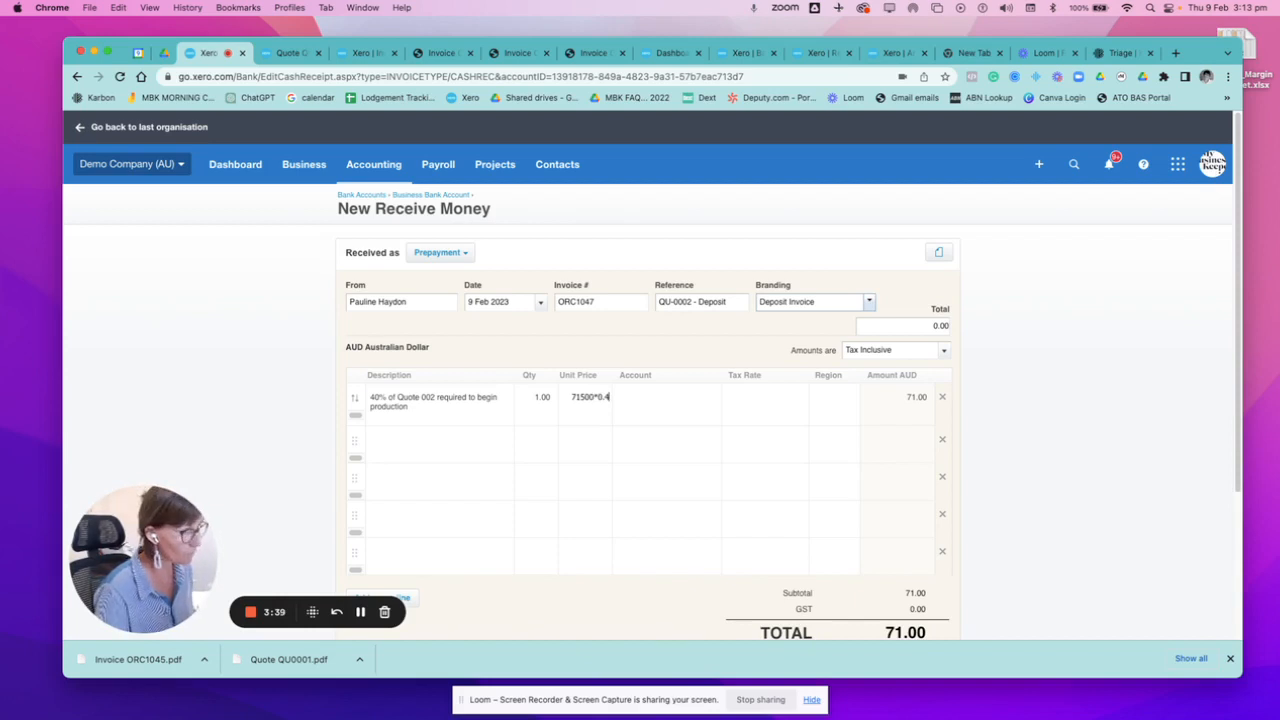
click(620, 395)
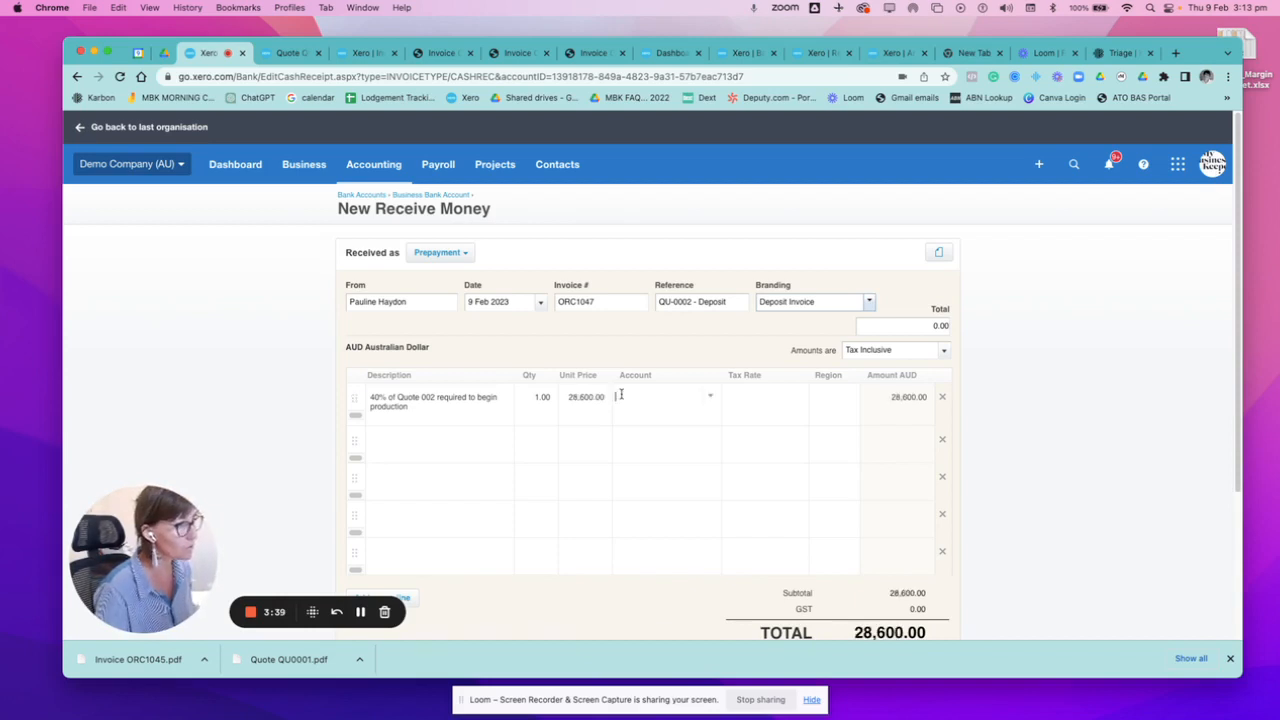
Set the deposit line's unit price to 40% of the quote amount, calculated as 7100*0.4.
click(565, 399)
text(7100)
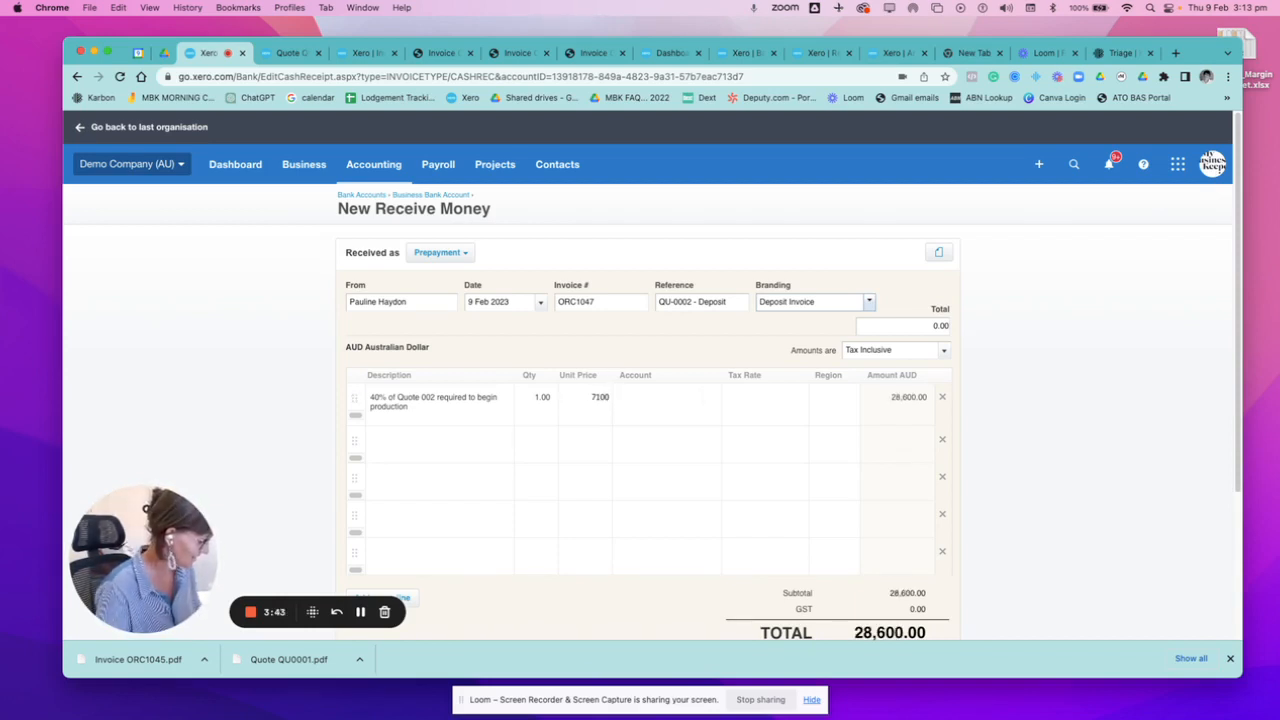
text(*0.4)
key(Tab)
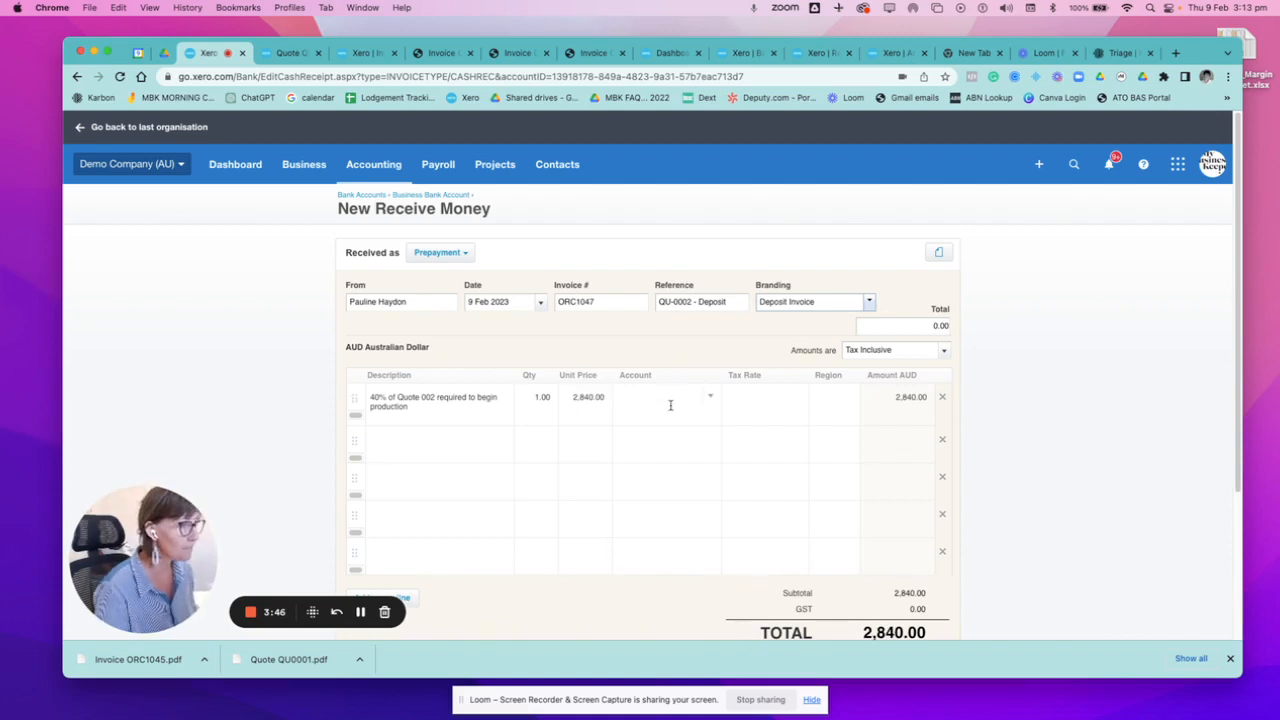
Assign the deposit line to the 850 - Suspense account and save the prepayment transaction.
text(sus)
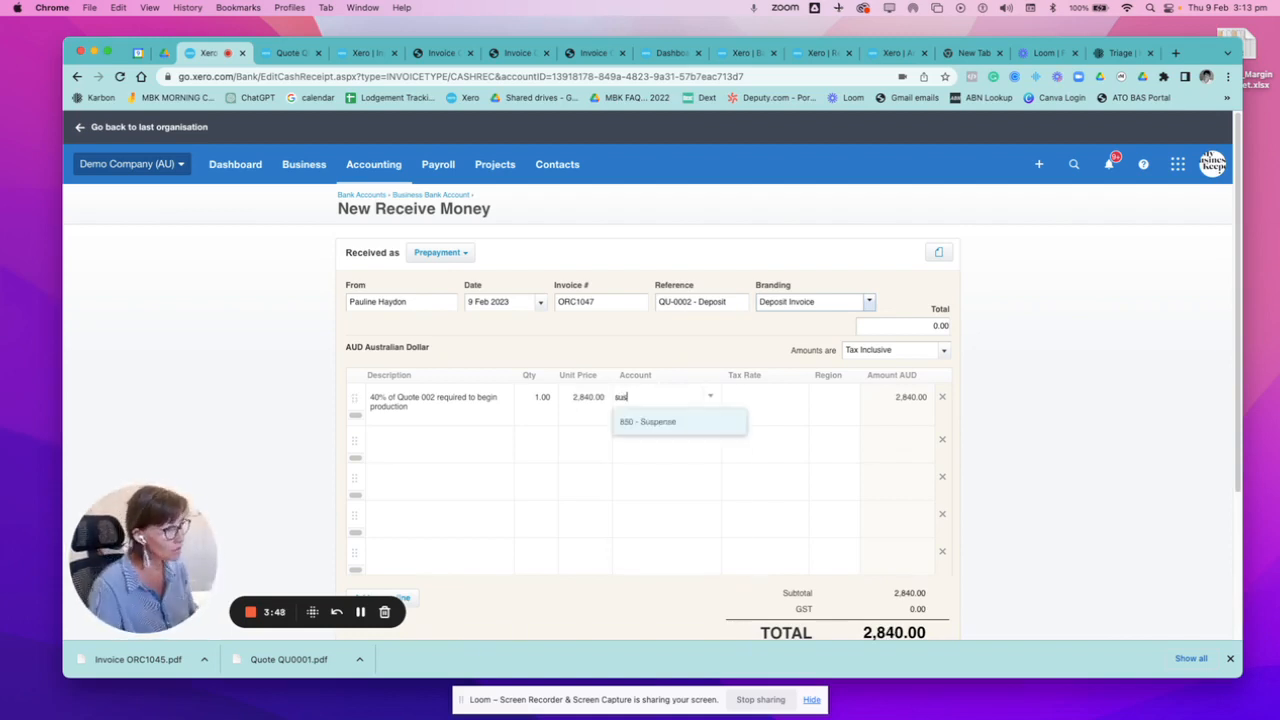
click(676, 422)
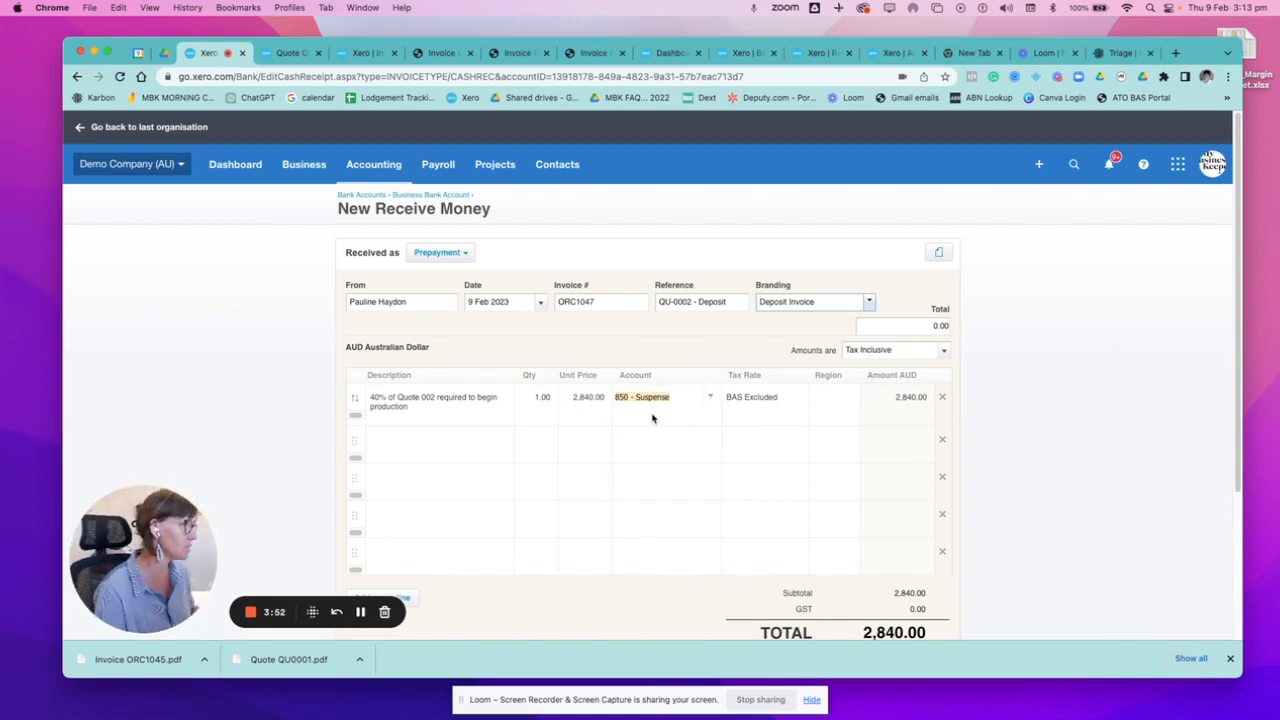
scroll(660, 414, down, 3)
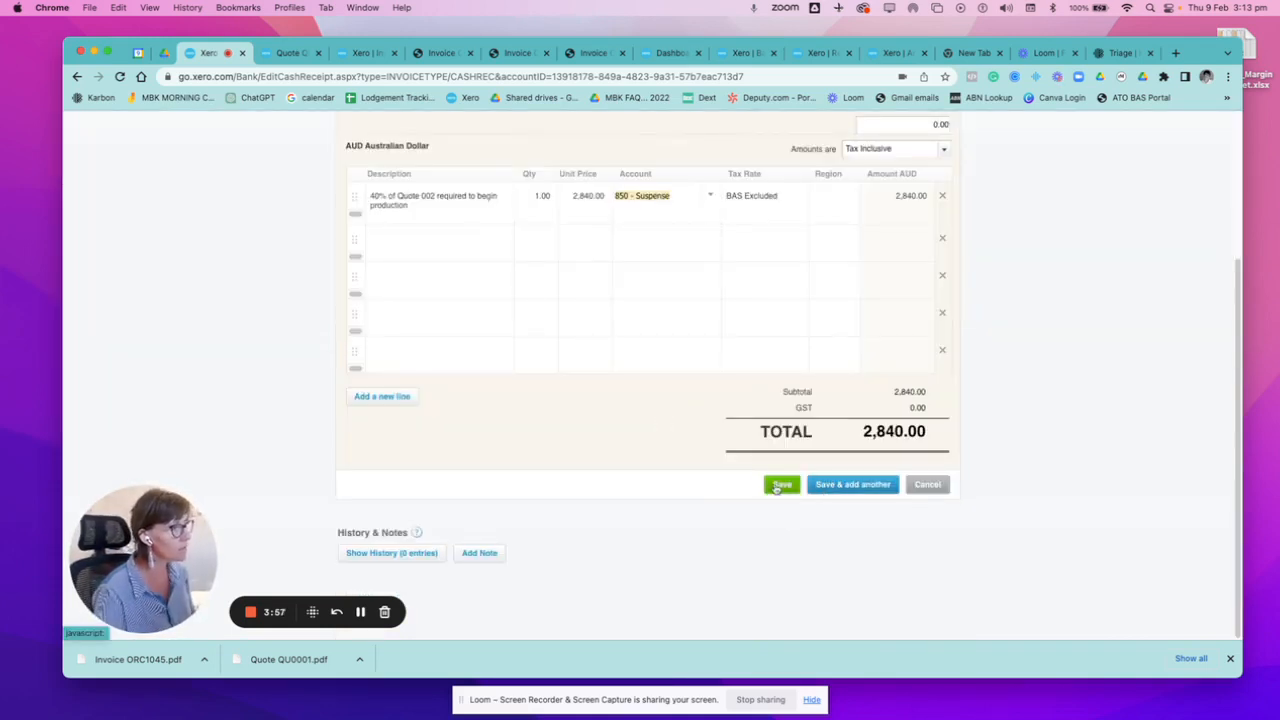
click(770, 486)
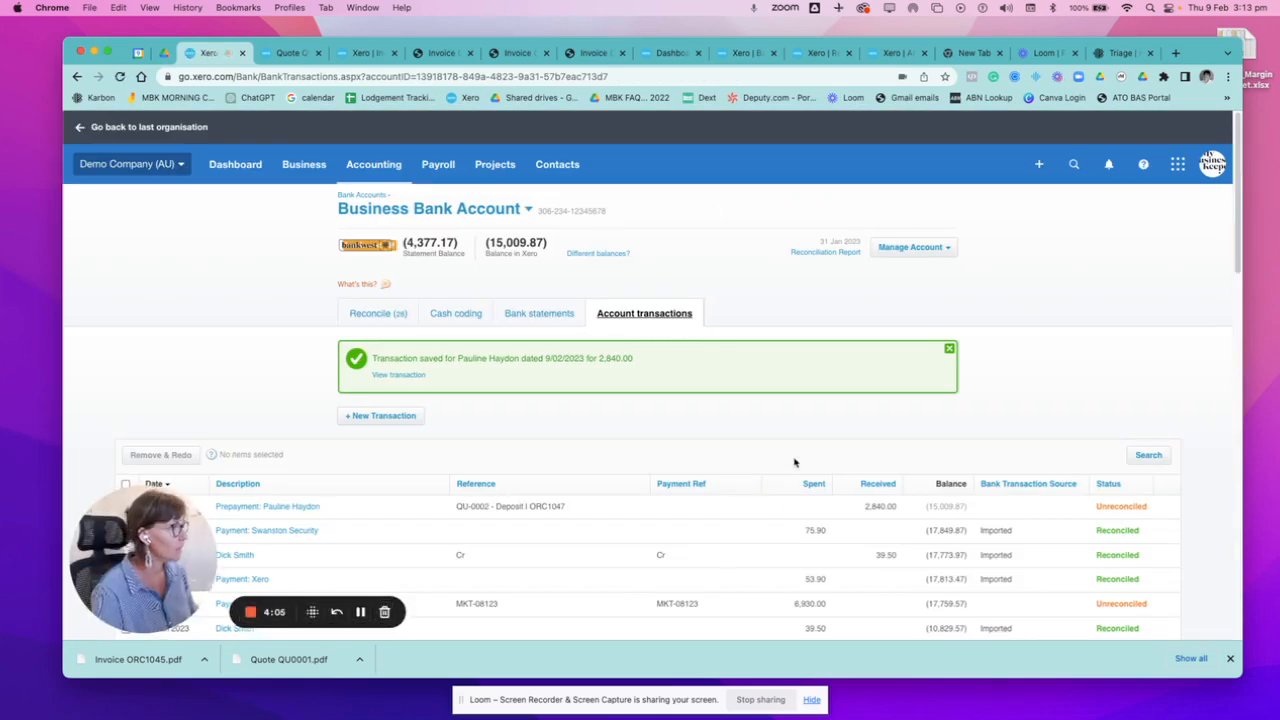
Open the new 9 Feb 2023 prepayment from the account transactions and view its linked invoice document.
scroll(794, 463, down, 2)
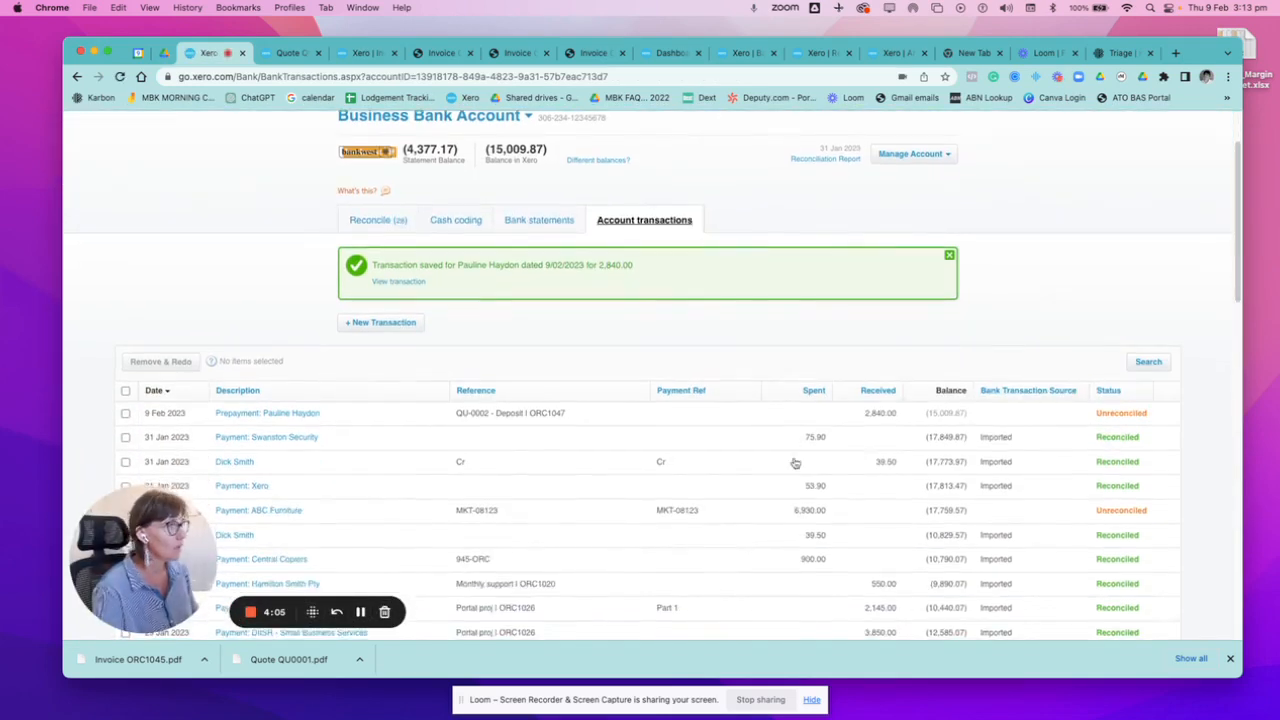
click(307, 419)
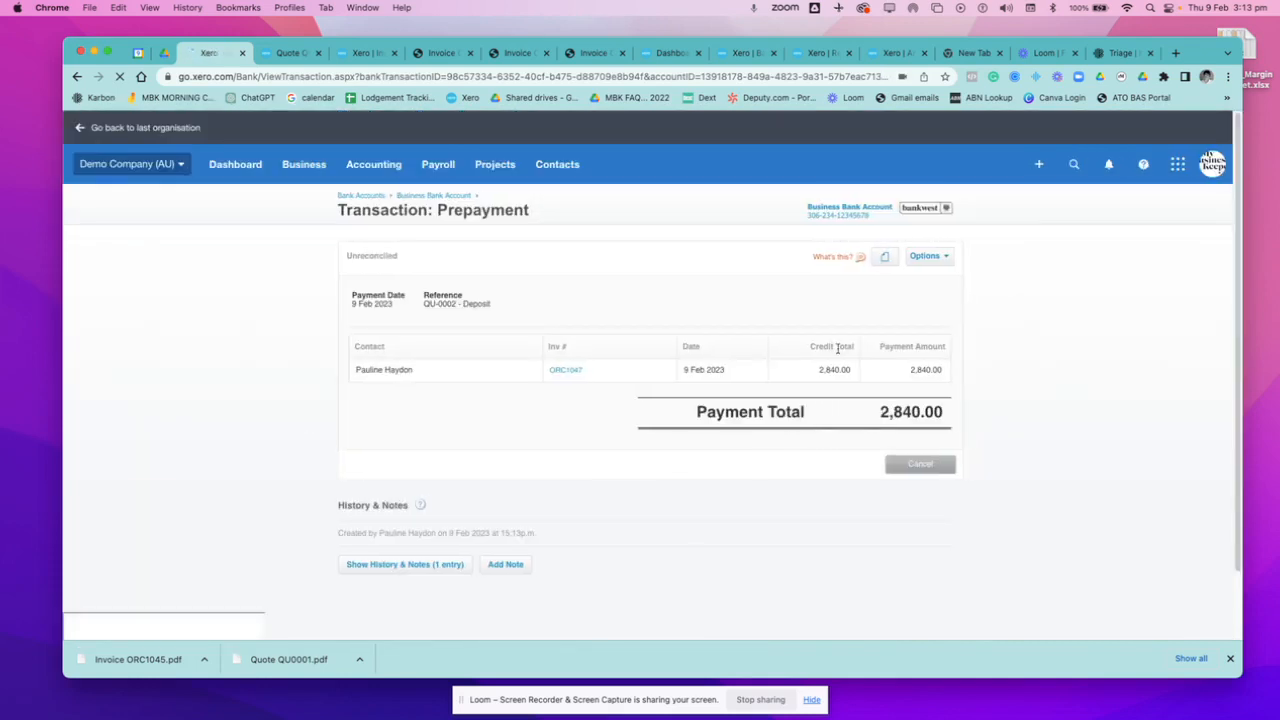
click(566, 370)
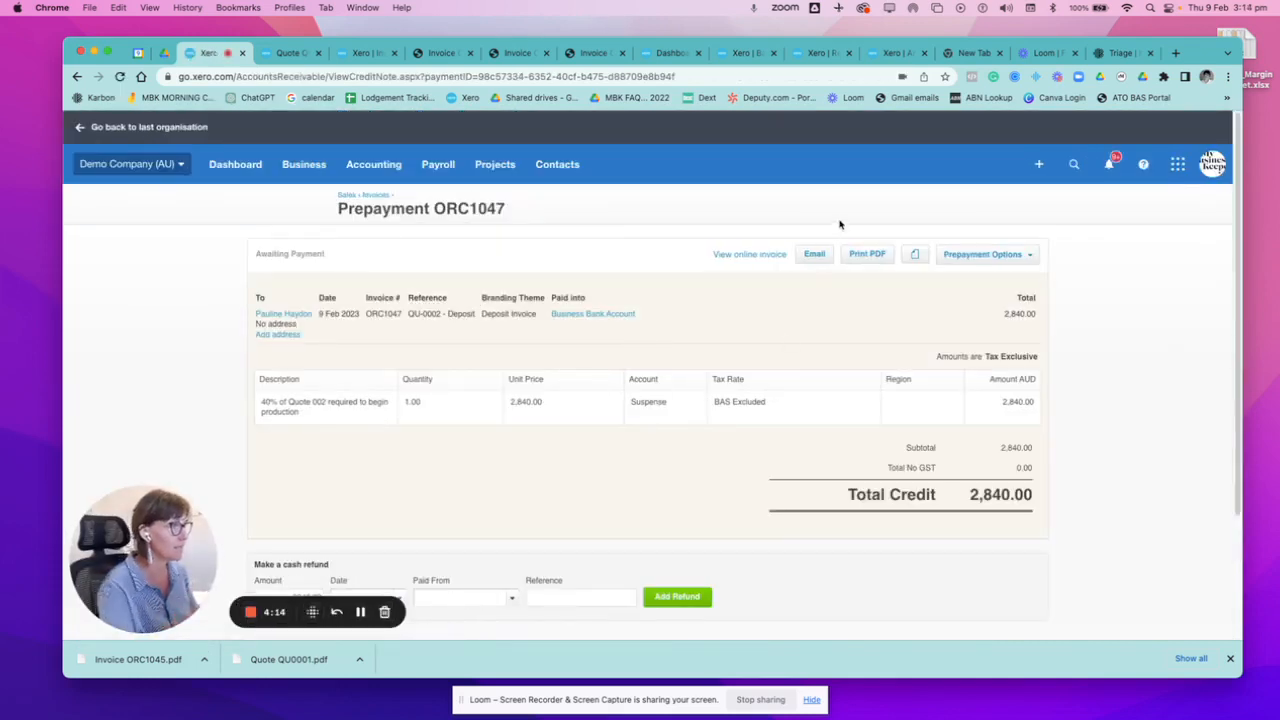
Generate the prepayment's PDF, marking it as sent, and save it as Invoice ORC1047.pdf in Downloads.
click(866, 254)
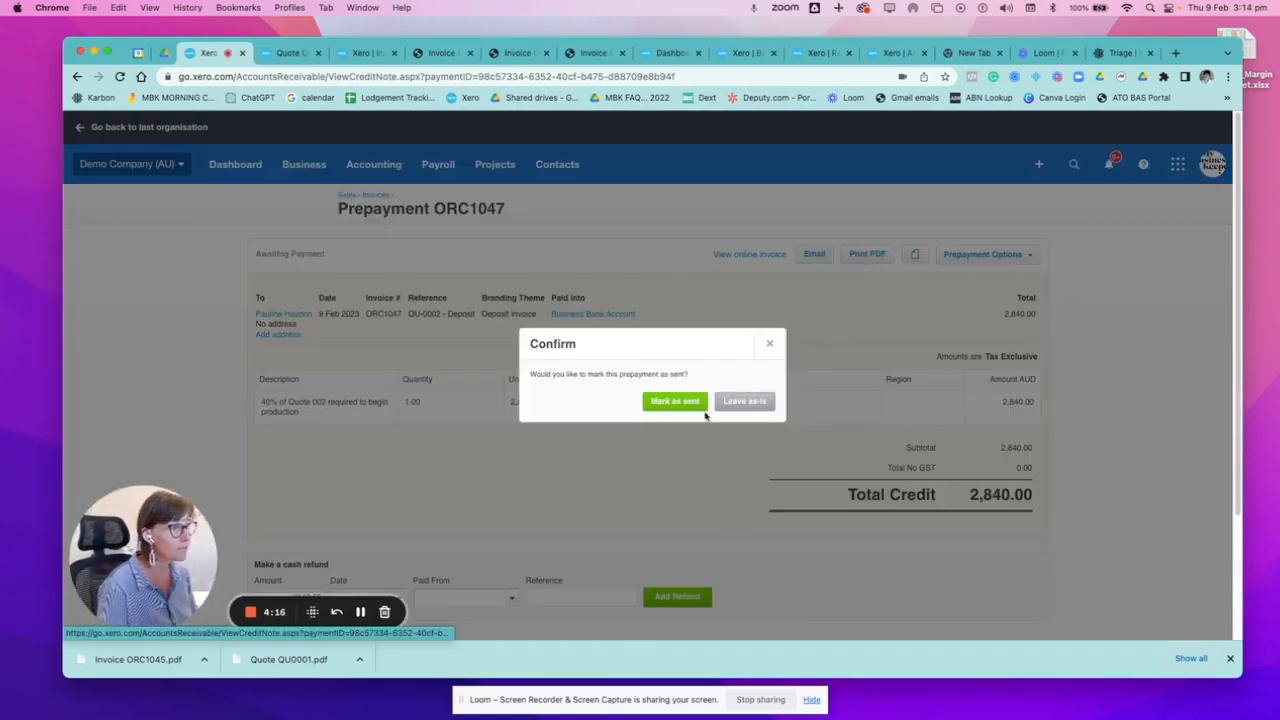
click(665, 402)
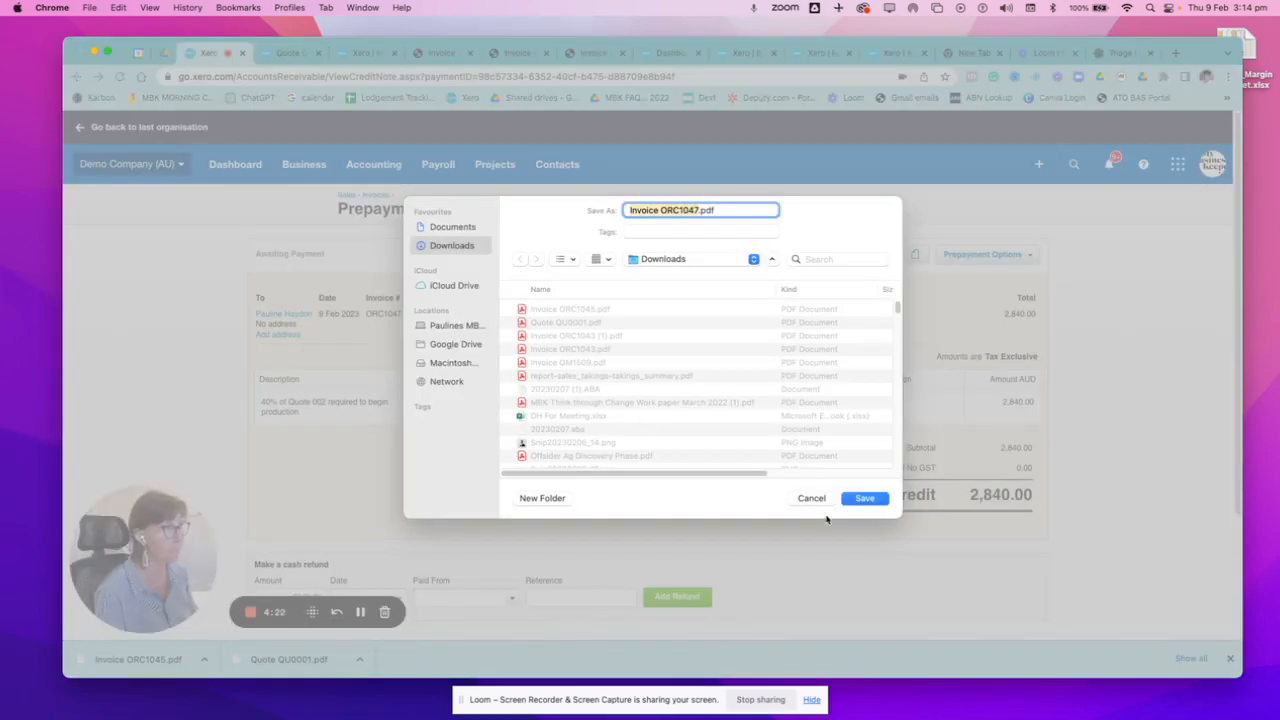
click(857, 500)
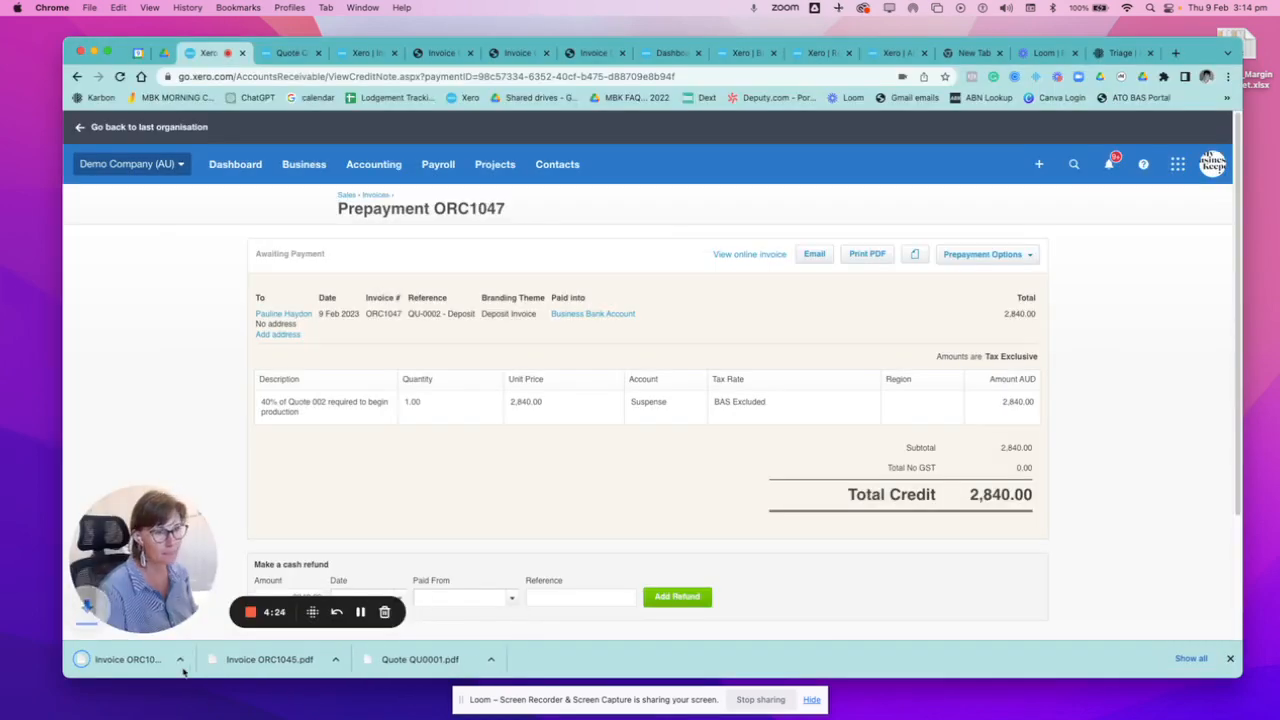
View the downloaded deposit invoice PDF, Invoice ORC1047.pdf, and return to the prepayment.
click(127, 662)
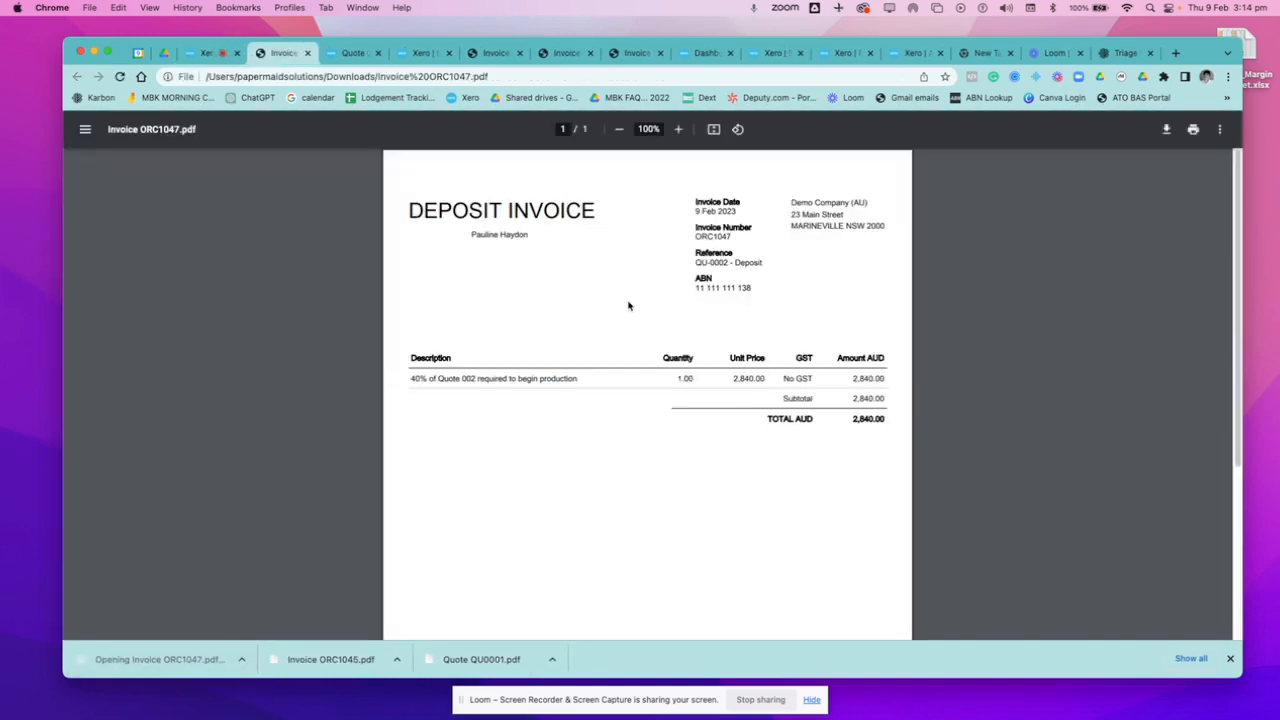
click(202, 53)
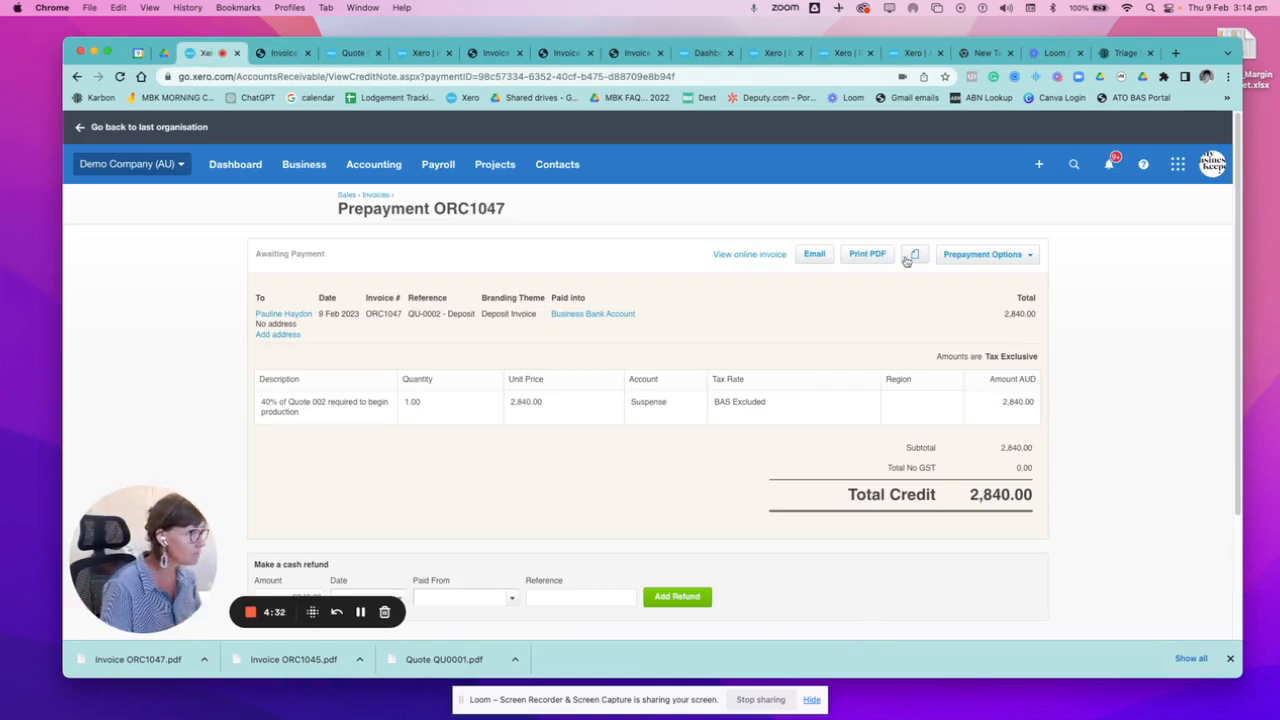
click(815, 262)
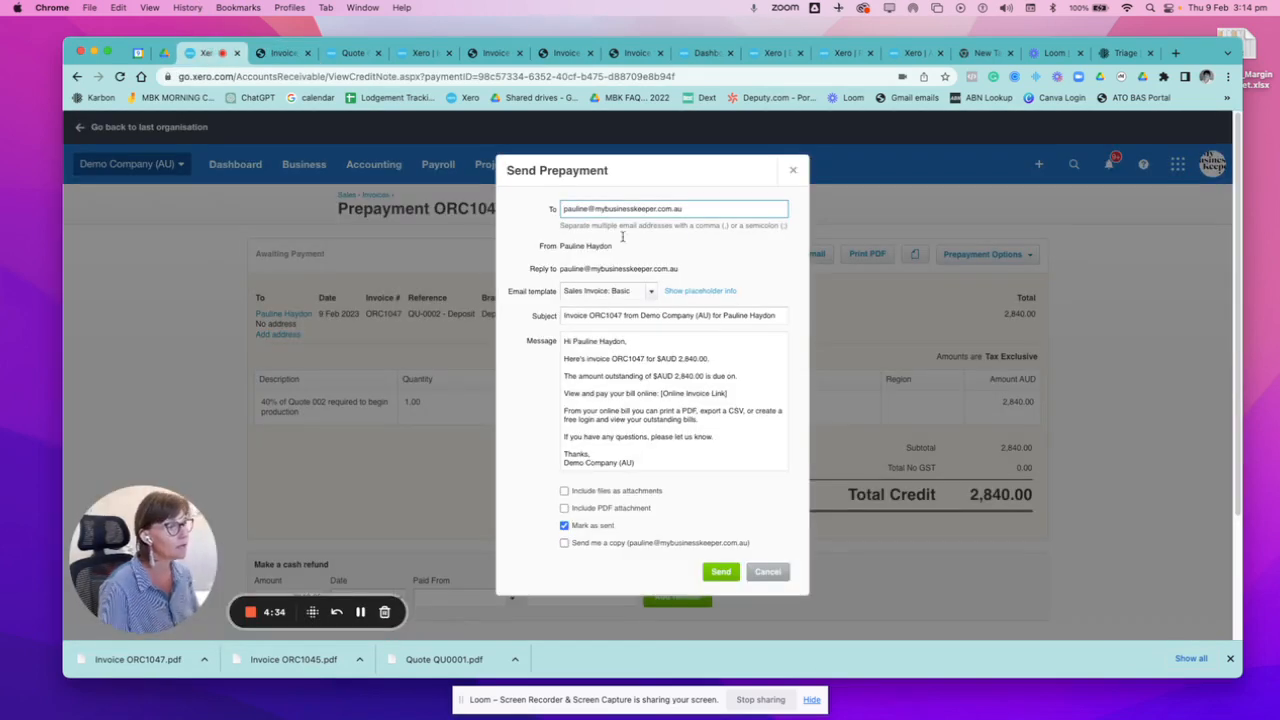
click(564, 508)
click(564, 491)
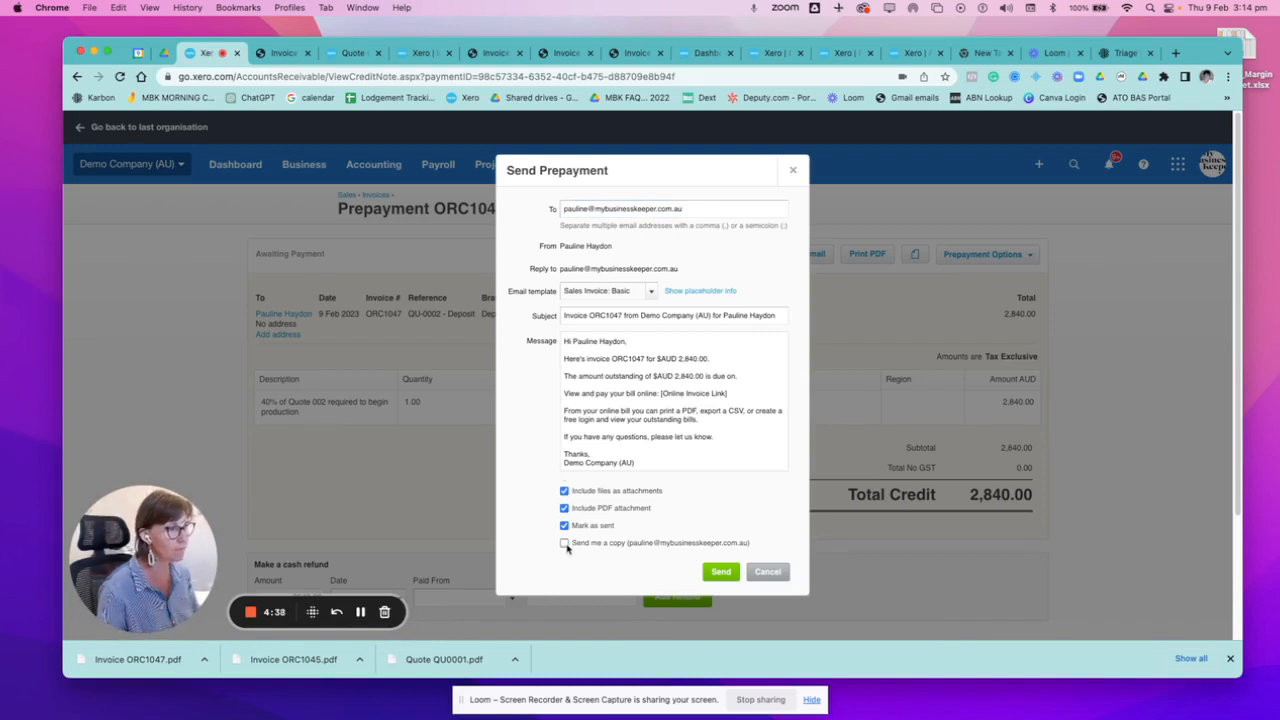
click(793, 172)
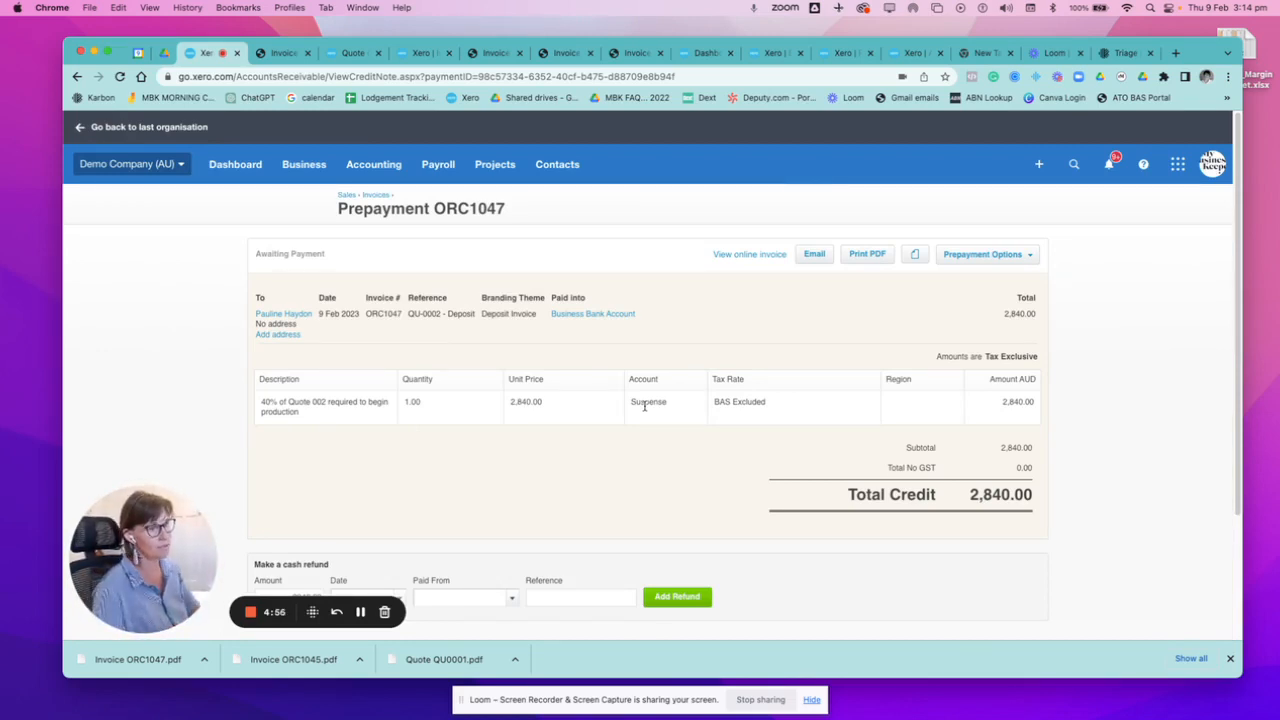
Open the customer's contact record from the prepayment and view accepted quote QU-0002 from its activity list.
scroll(628, 474, down, 2)
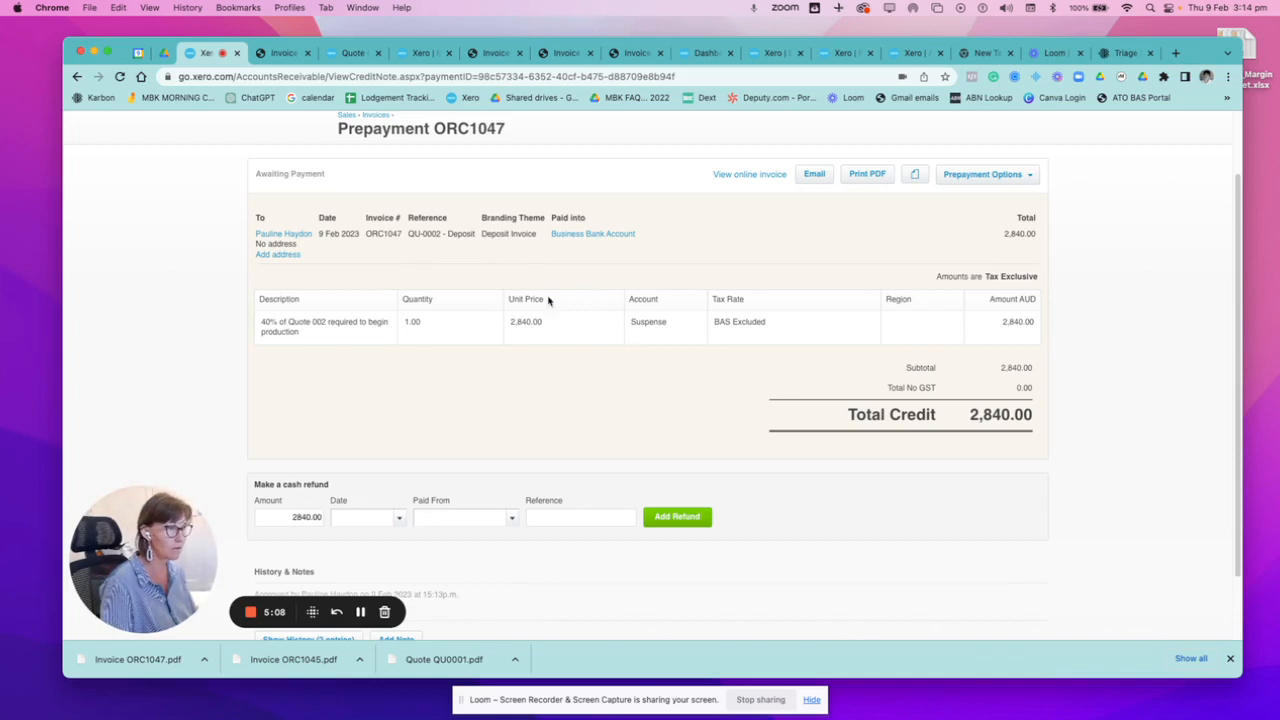
scroll(641, 365, up, 1)
scroll(641, 365, up, 1)
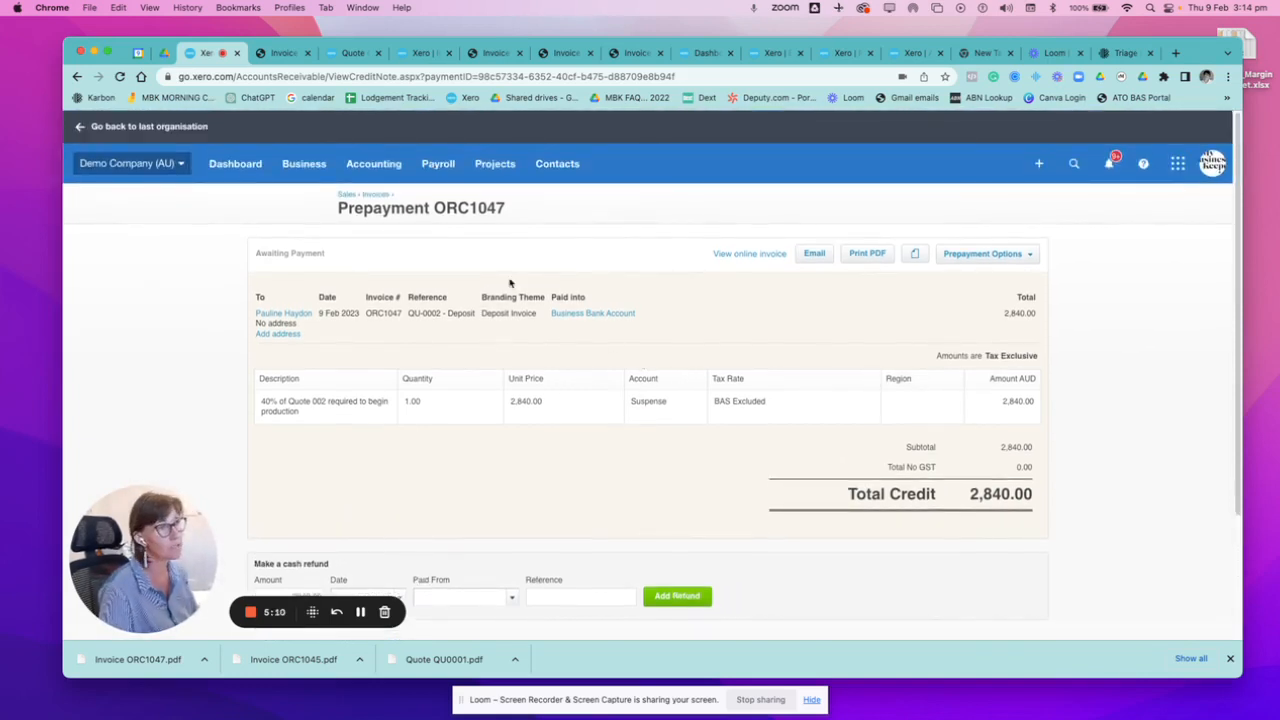
click(278, 317)
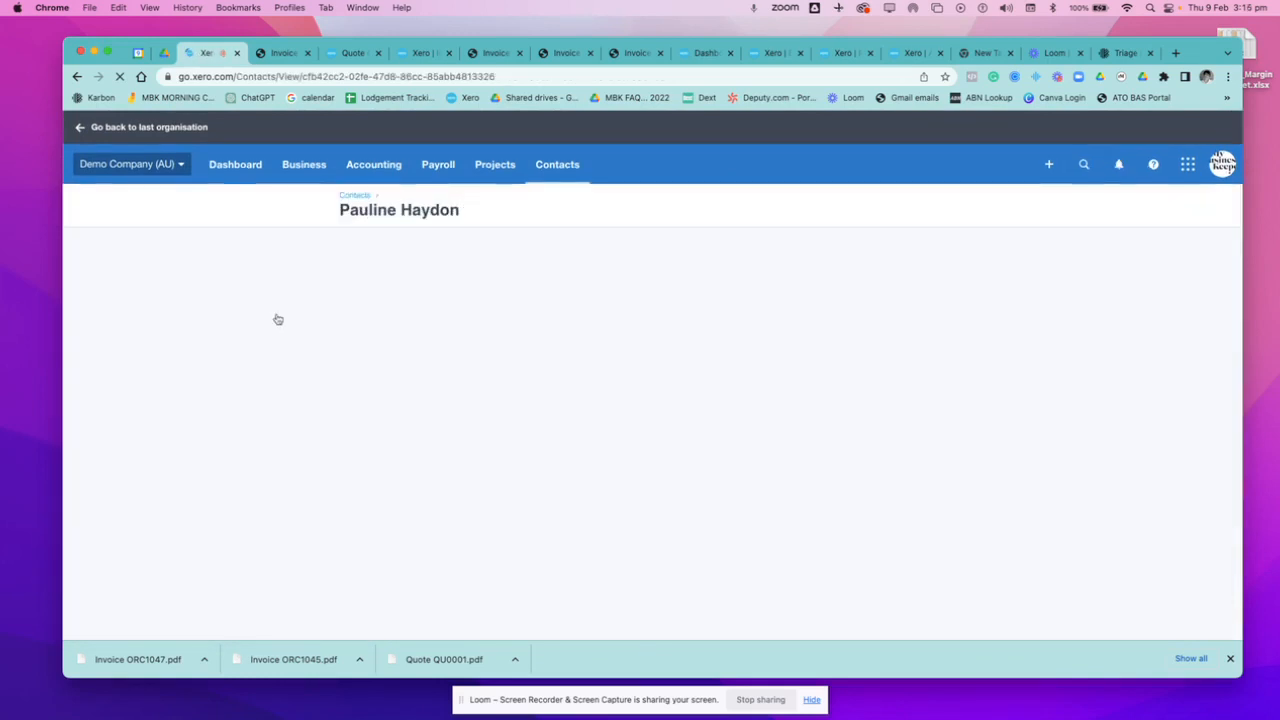
scroll(530, 420, down, 3)
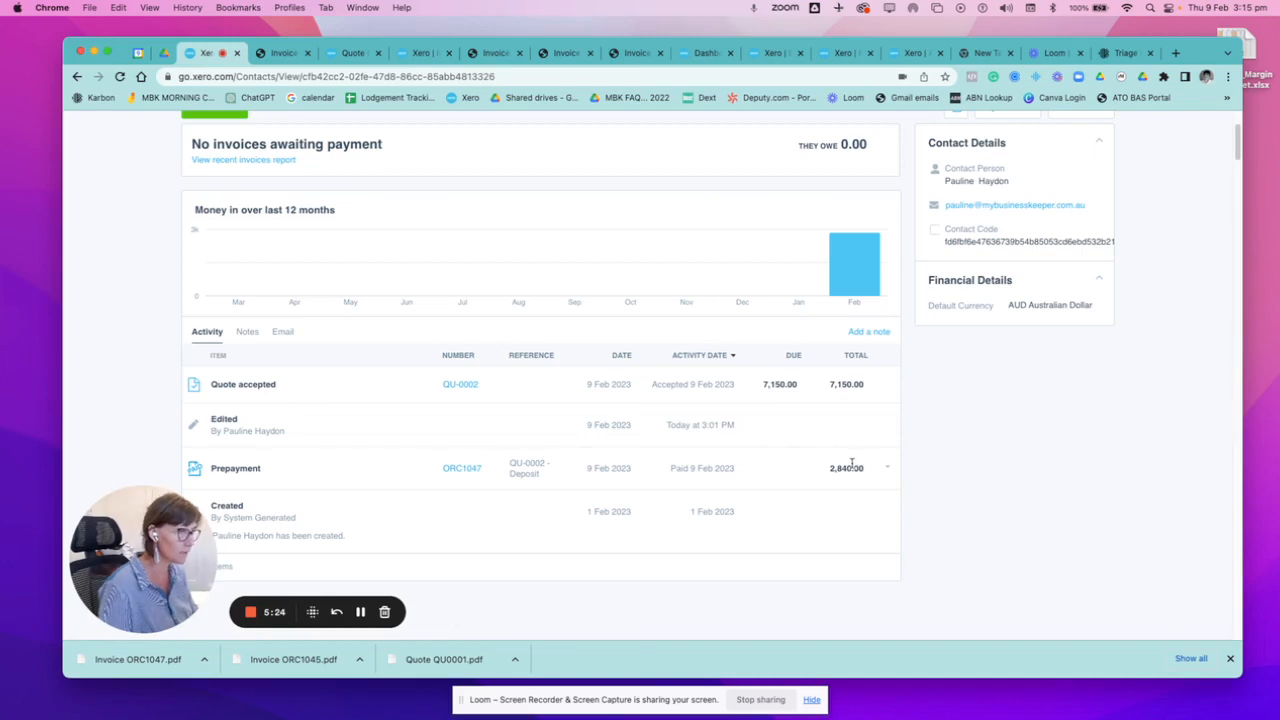
click(456, 387)
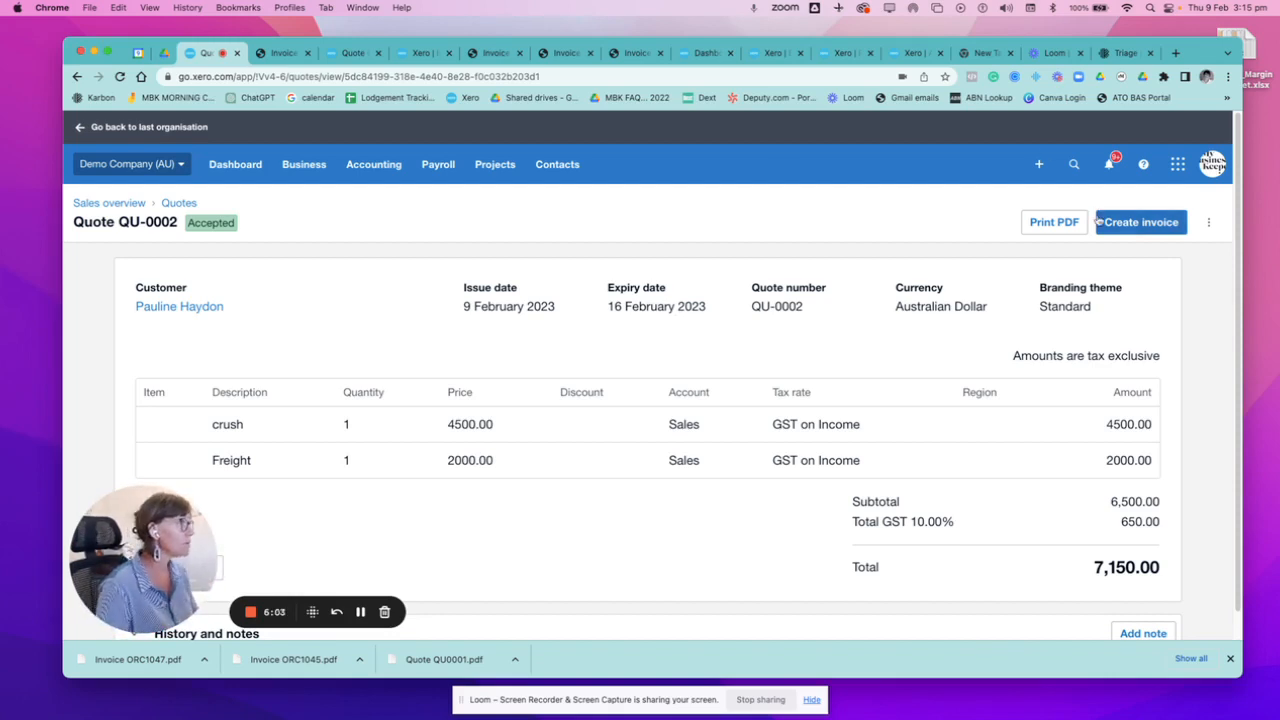
Create an invoice from quote QU-0002, marking the quote as invoiced.
click(1122, 232)
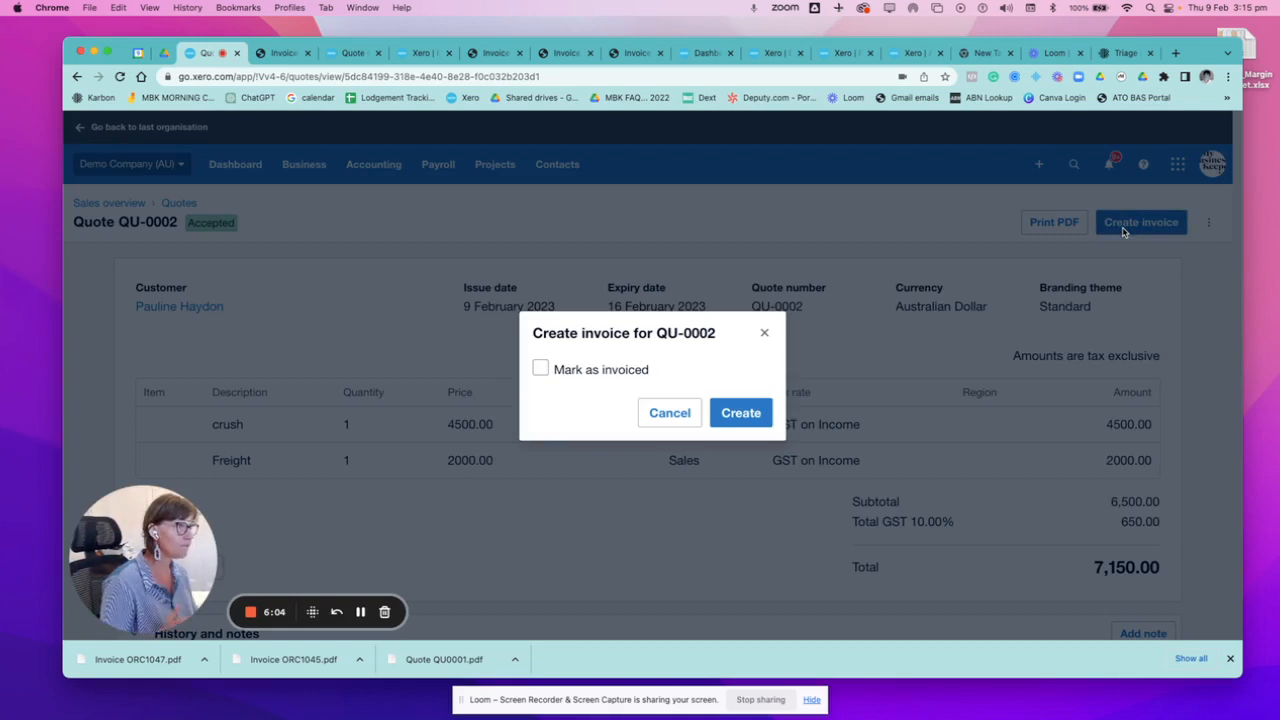
click(540, 369)
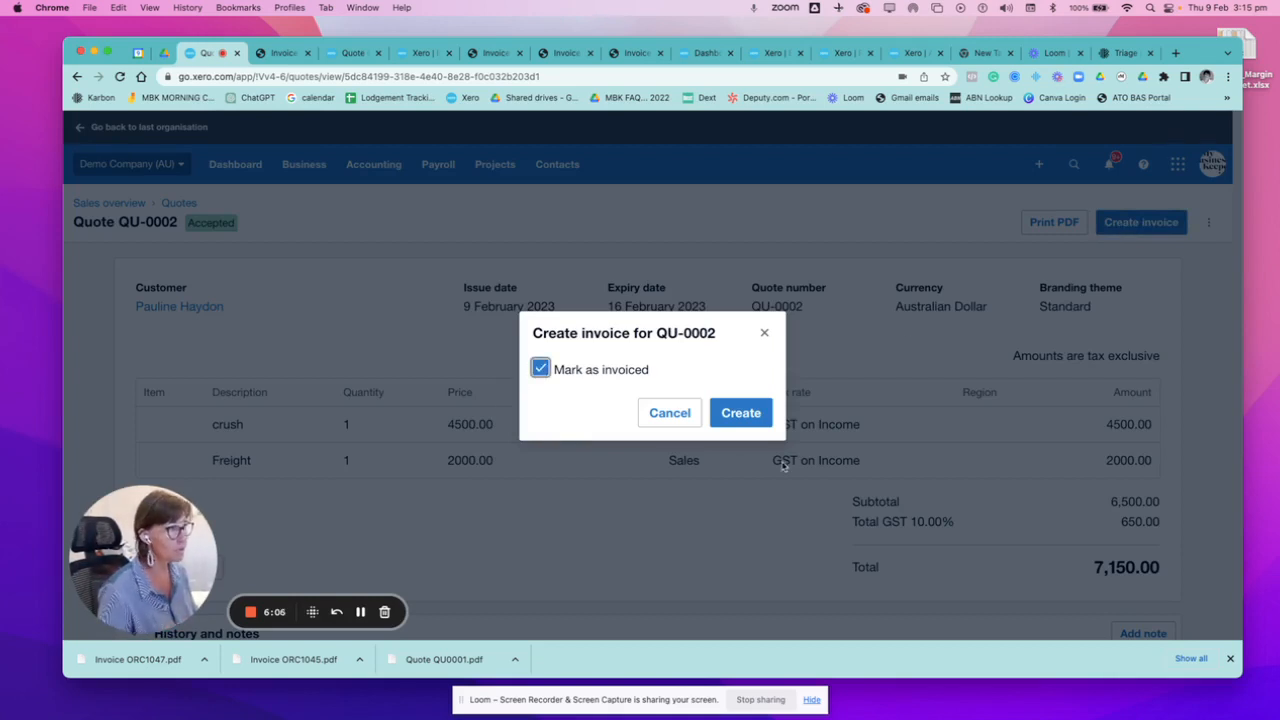
click(739, 413)
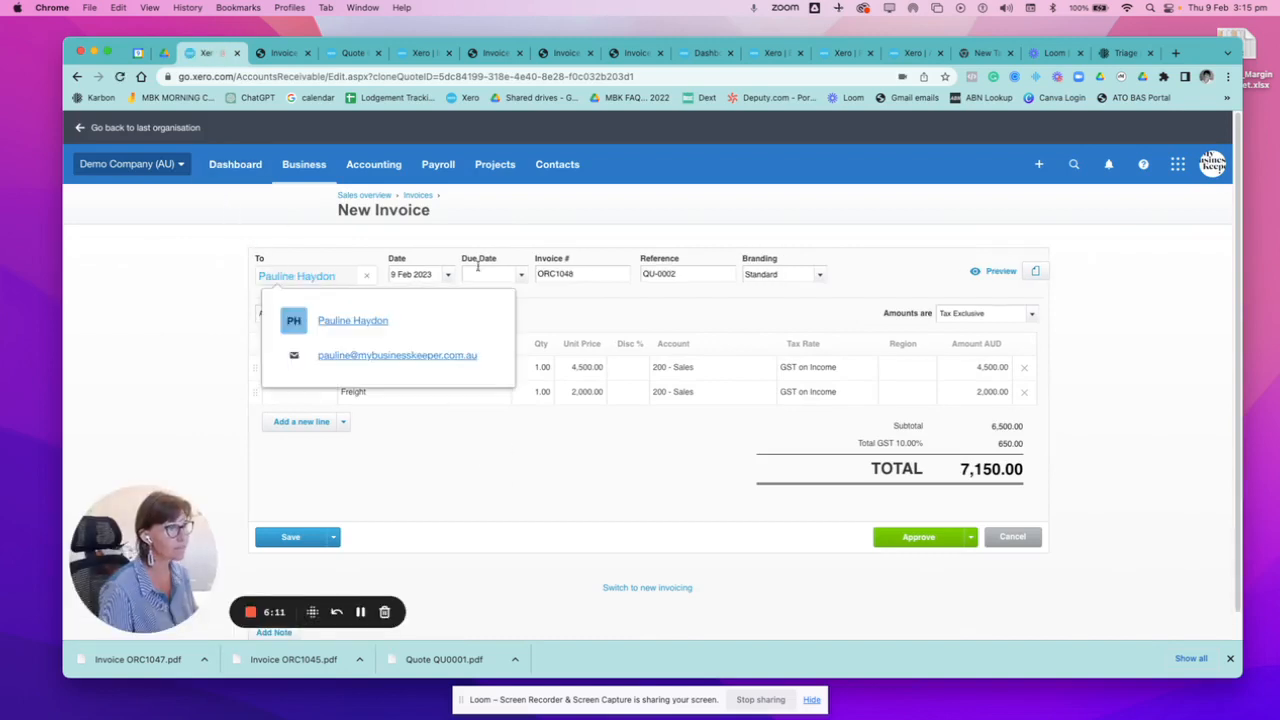
Set the new invoice's due date to 23 Feb 2023 and approve the invoice.
click(521, 275)
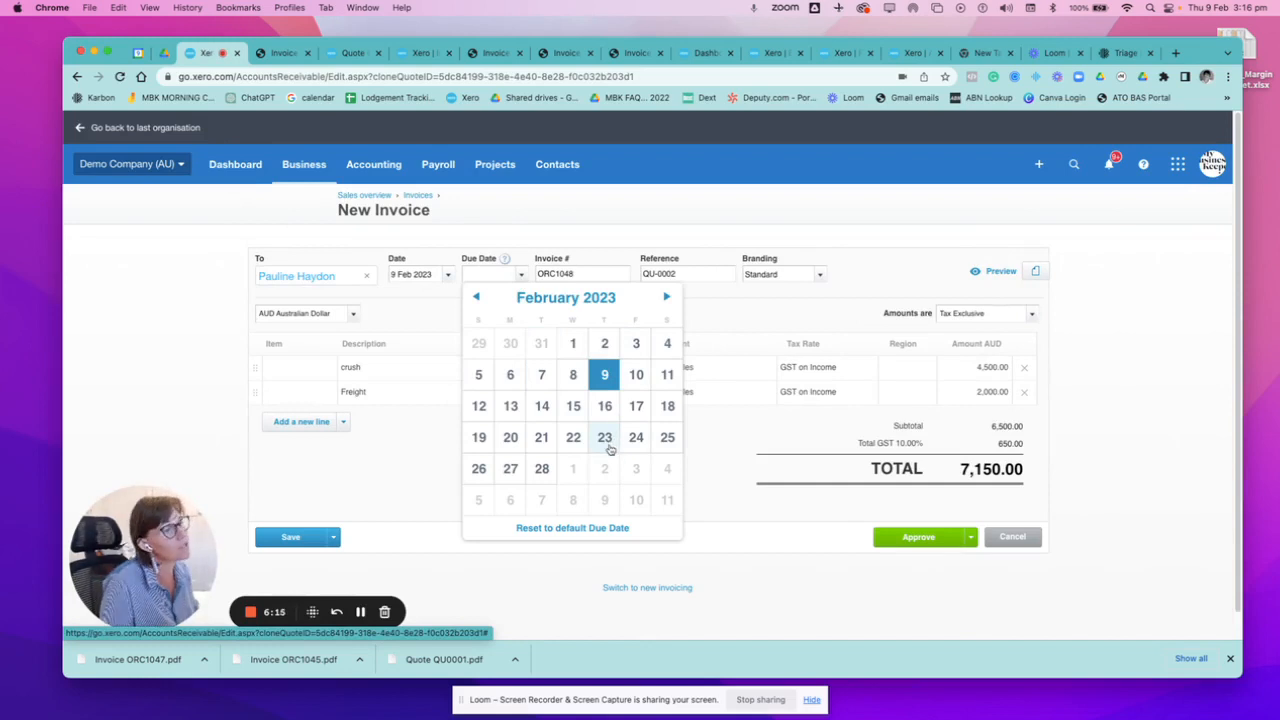
click(604, 440)
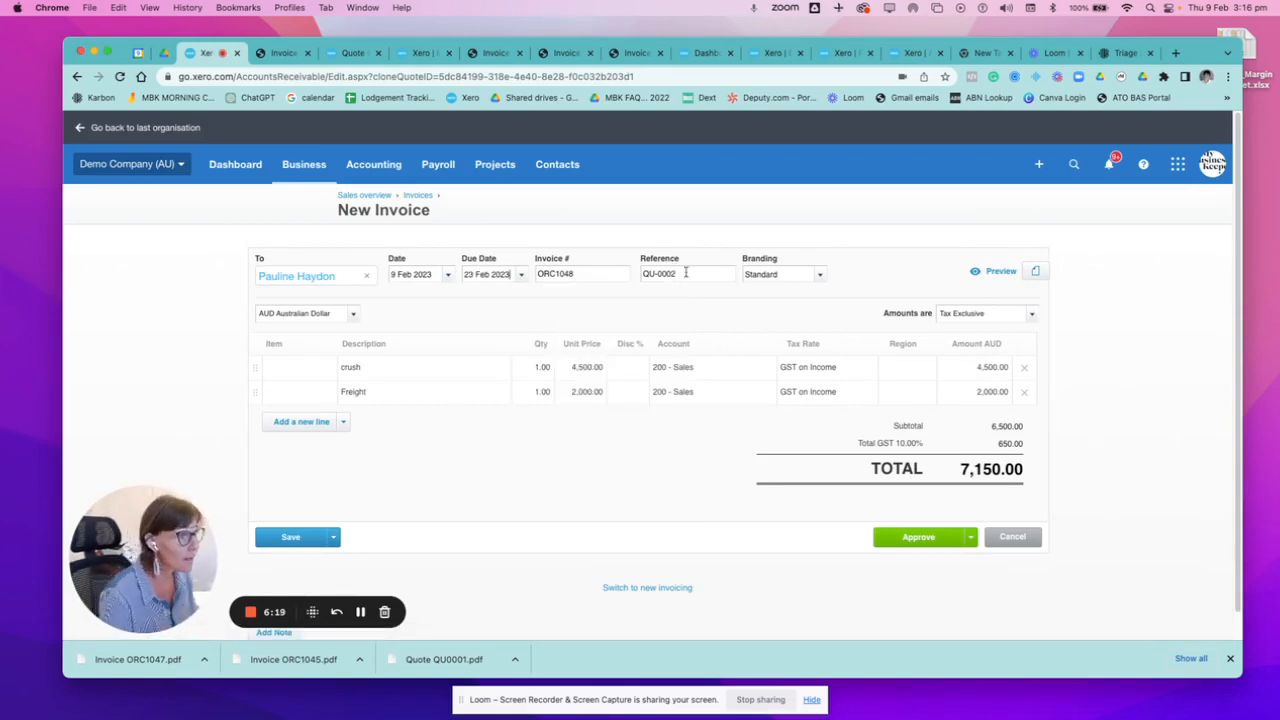
click(919, 540)
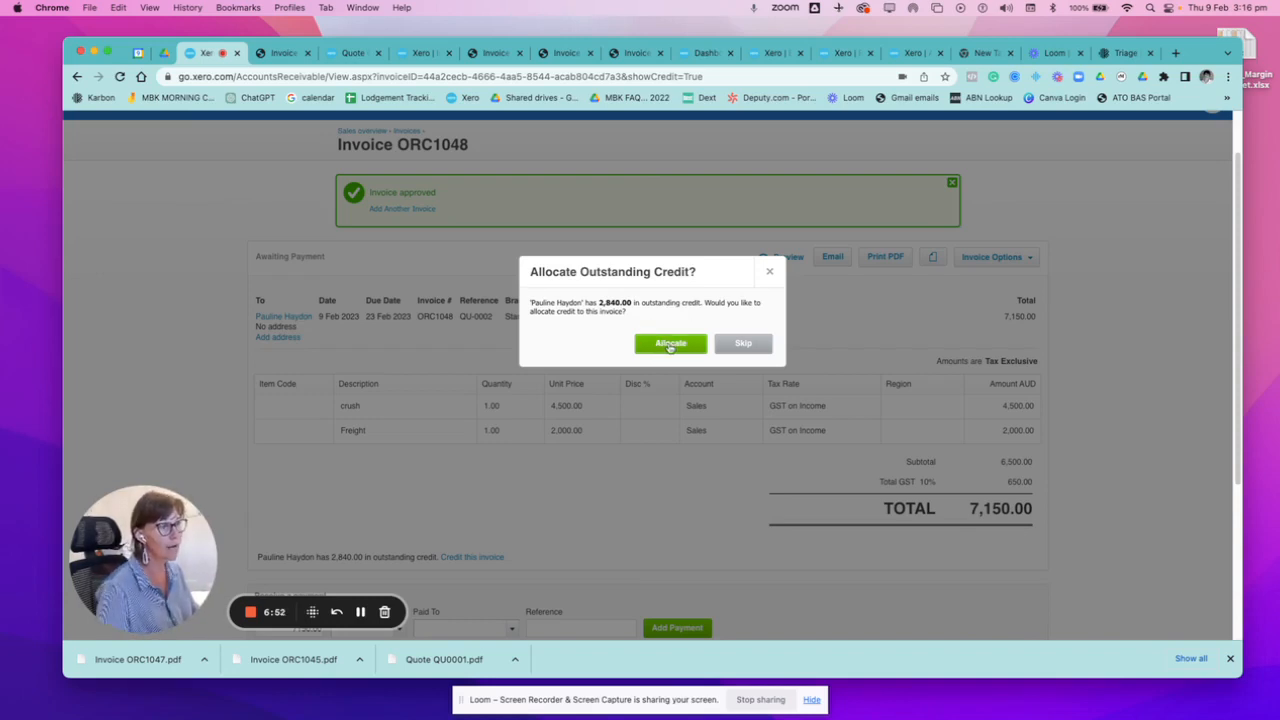
Allocate 2840 of the outstanding prepayment credit ORC1047 to invoice ORC1048.
click(670, 344)
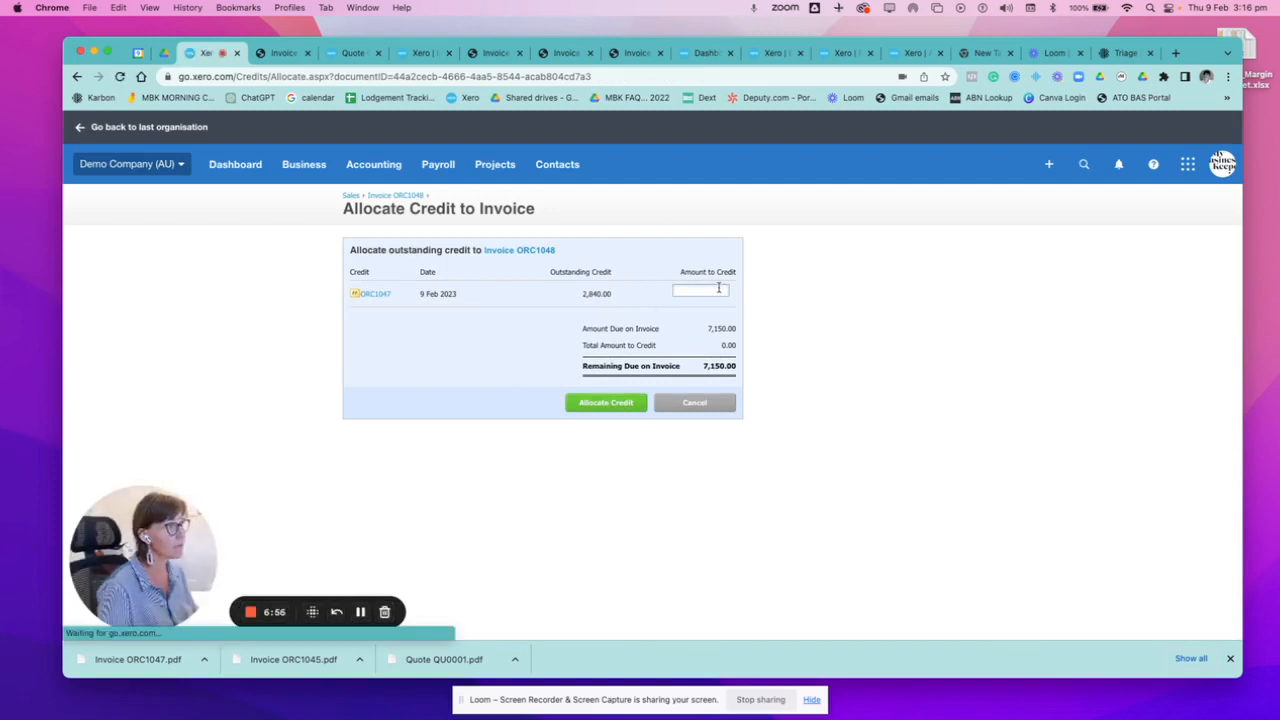
text(2840)
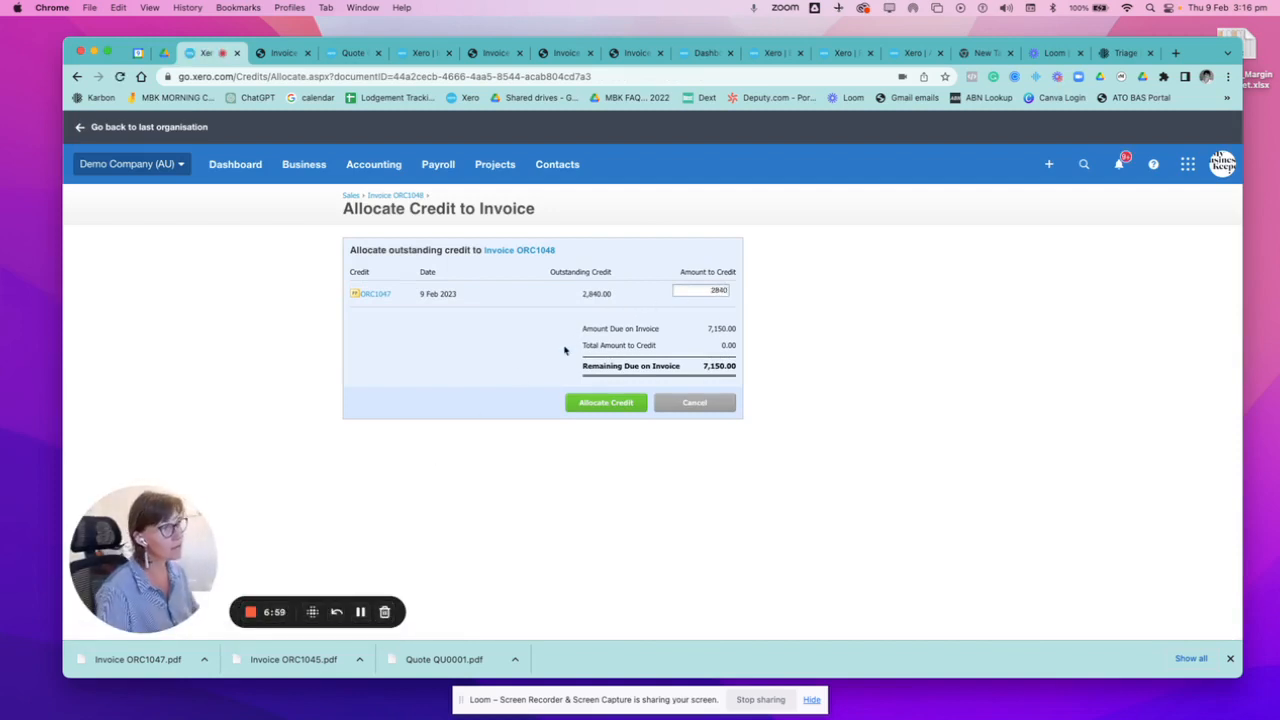
click(568, 404)
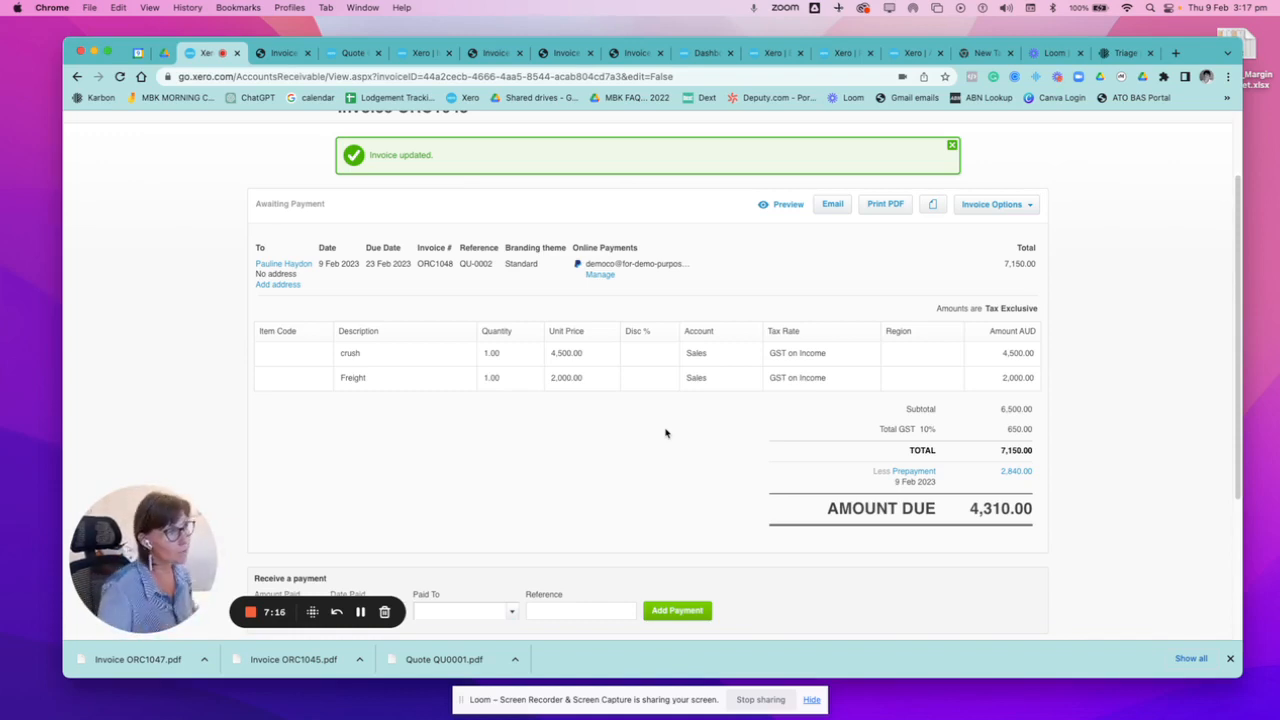
Open the prepayment deducted on the invoice and delete its credit allocation to invoice ORC1048.
click(910, 477)
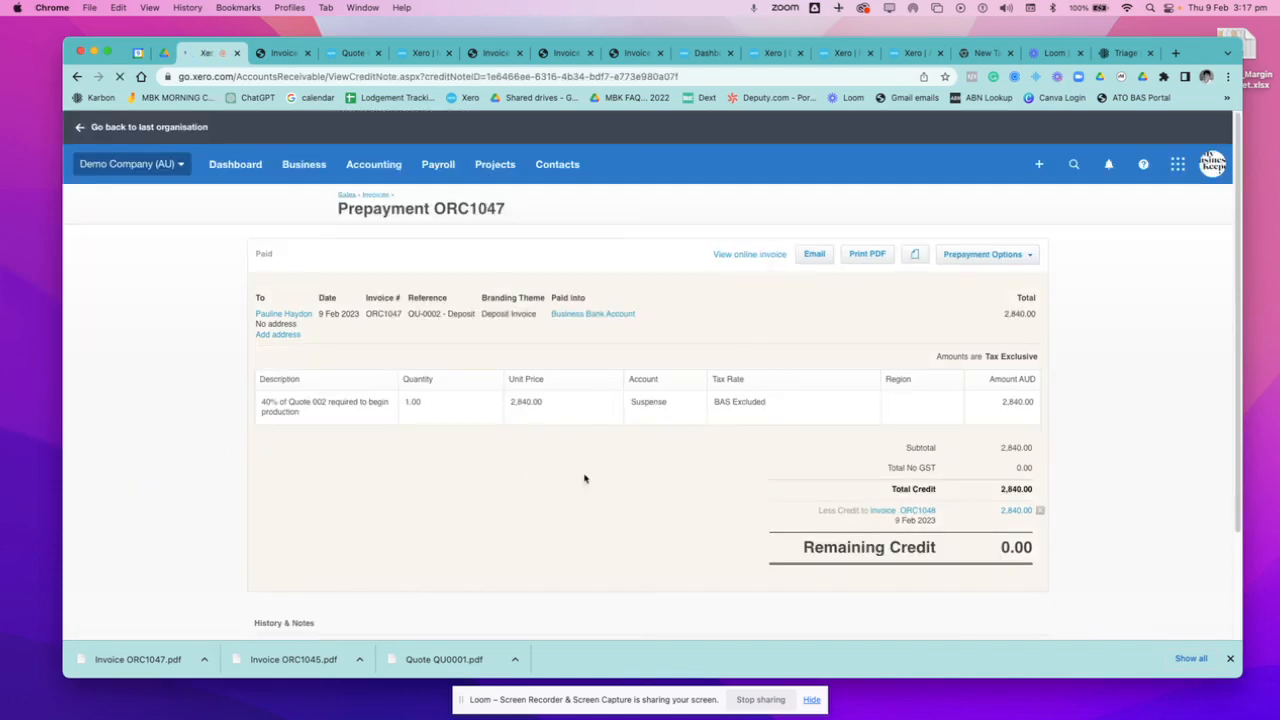
click(1040, 511)
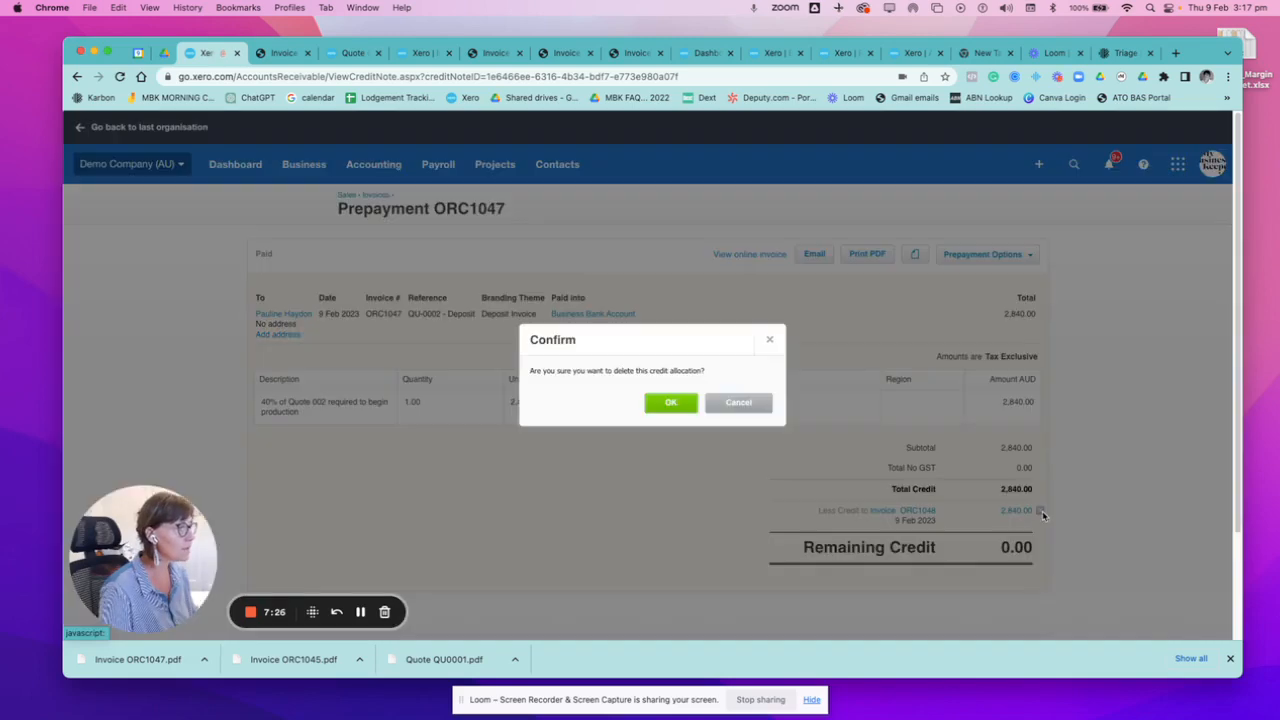
click(668, 402)
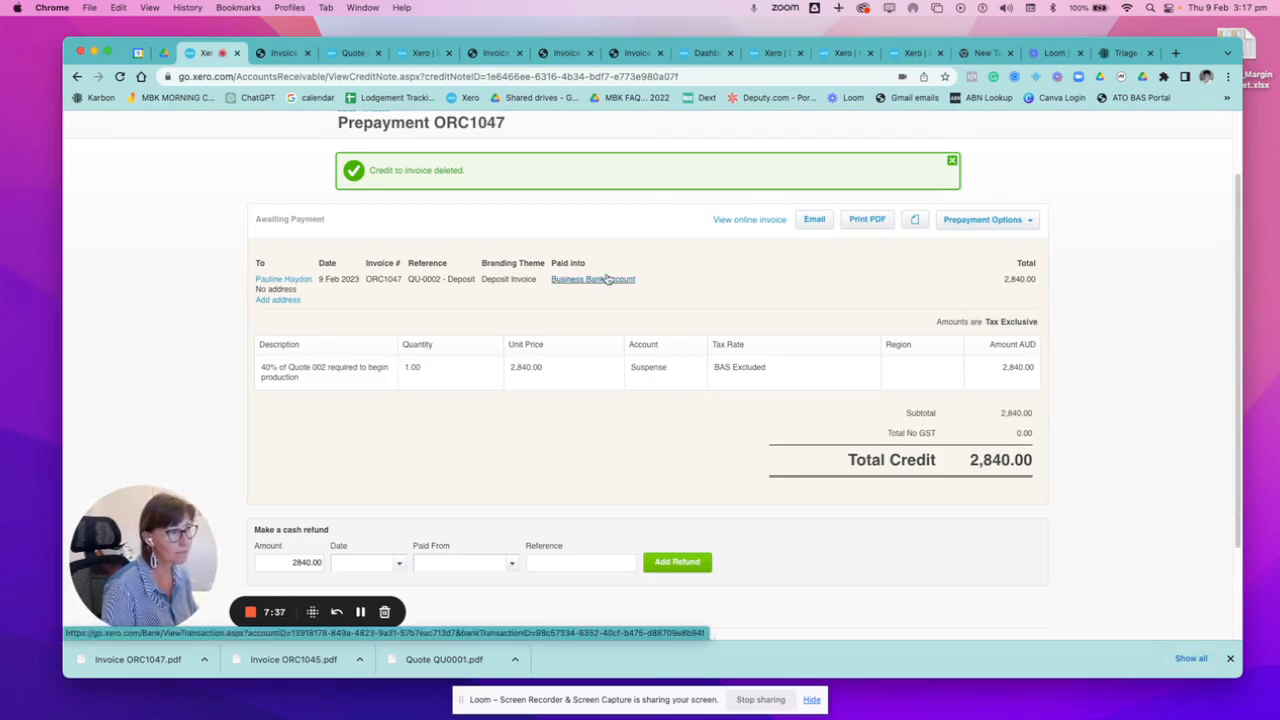
Go to the Business Bank Account reconciliation and find matches for the 26 Jan 2023 Jakaranda Maple Systems deposit of 2,000.00.
scroll(606, 280, up, 1)
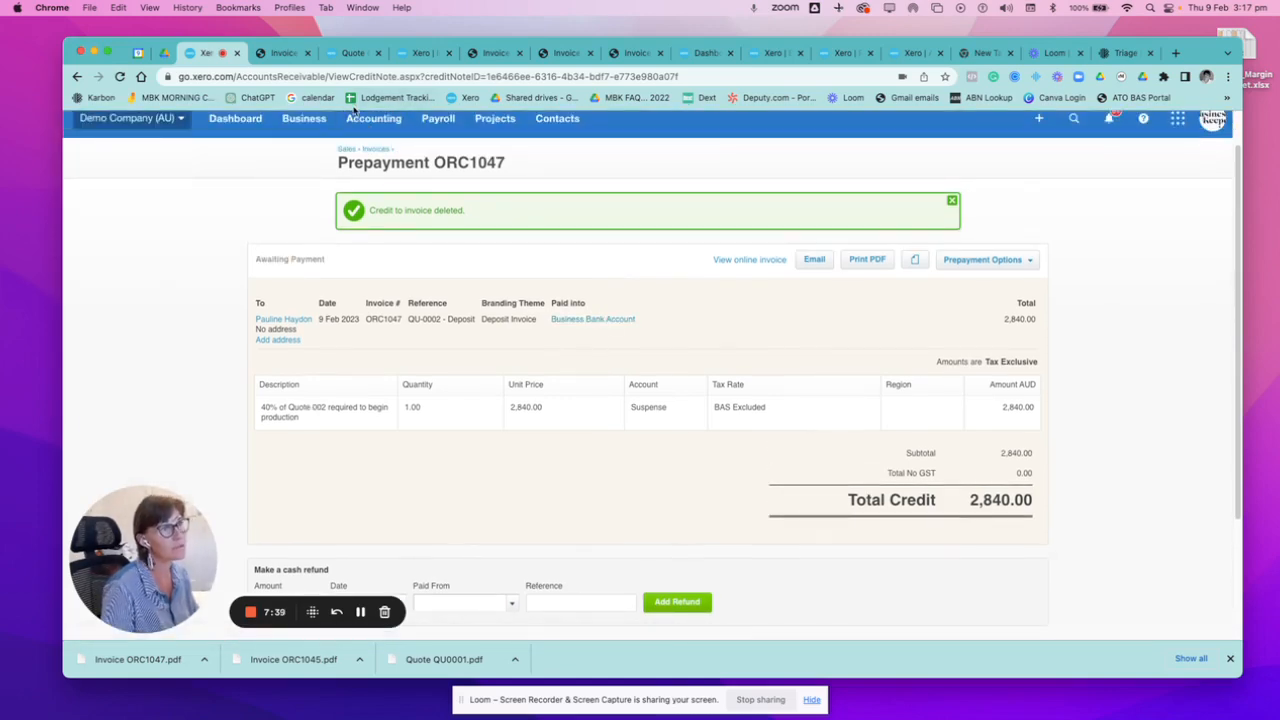
click(373, 118)
click(376, 164)
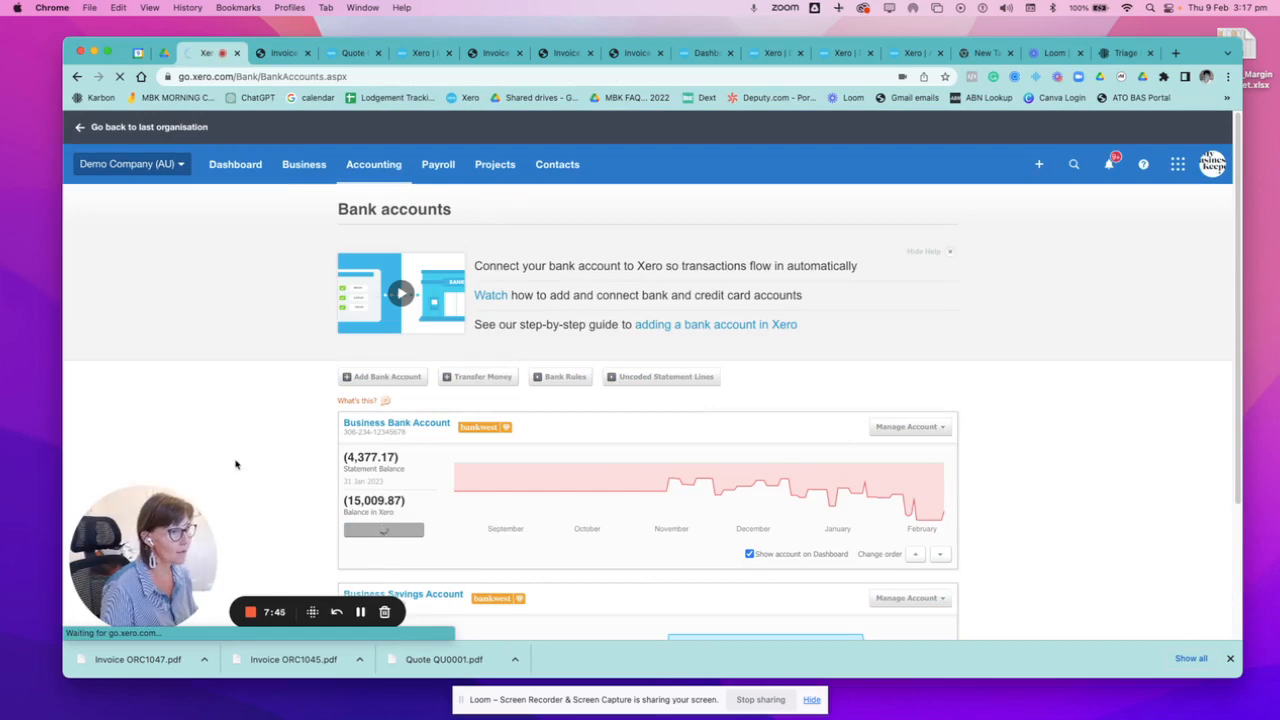
scroll(650, 534, down, 5)
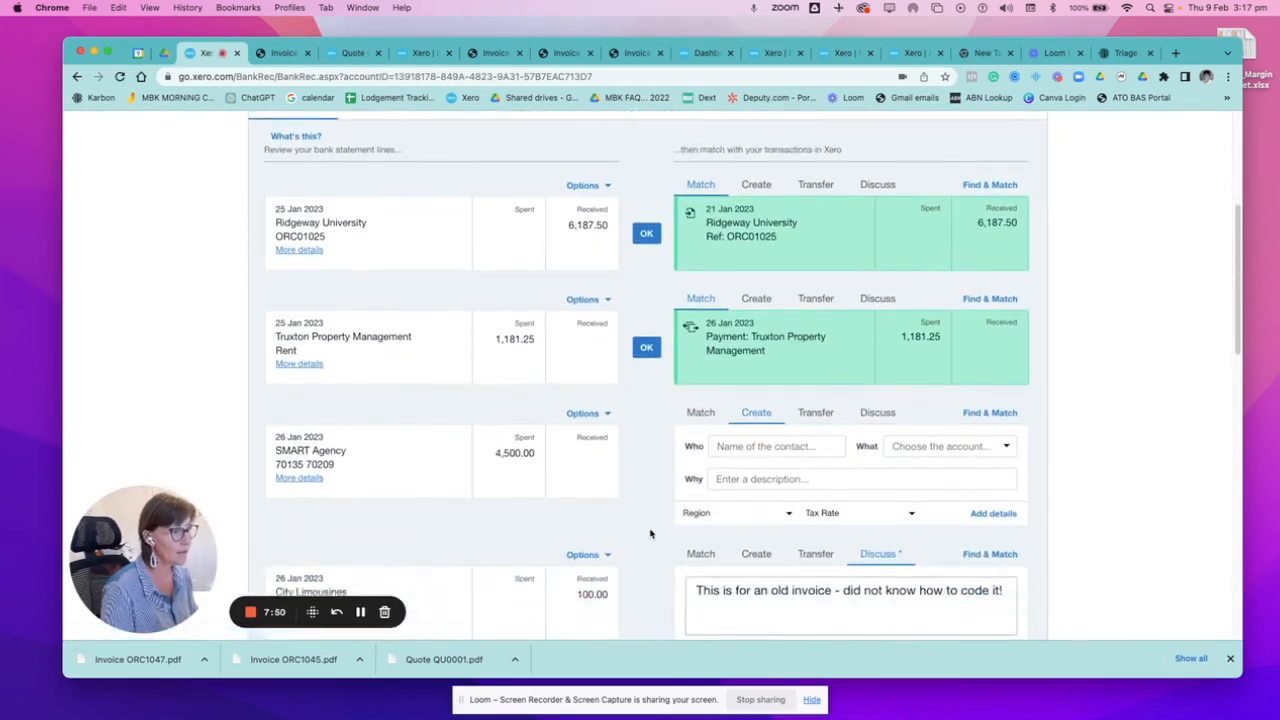
scroll(650, 534, down, 2)
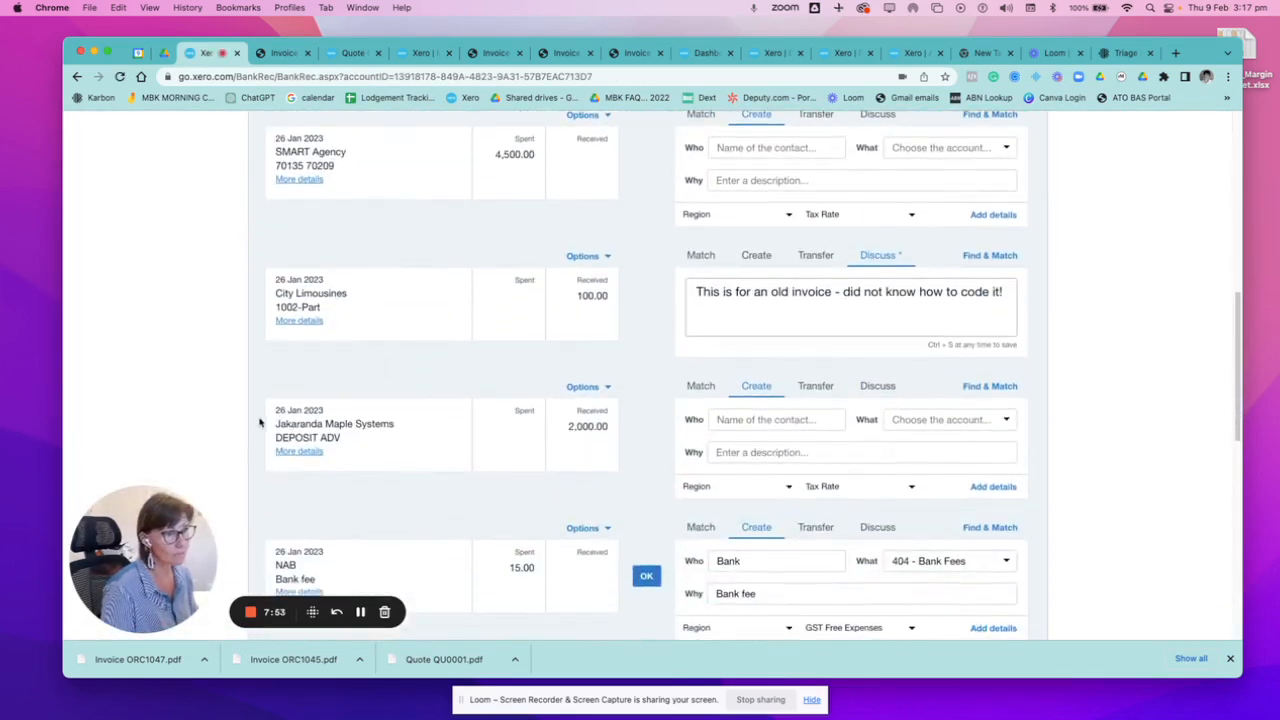
click(962, 387)
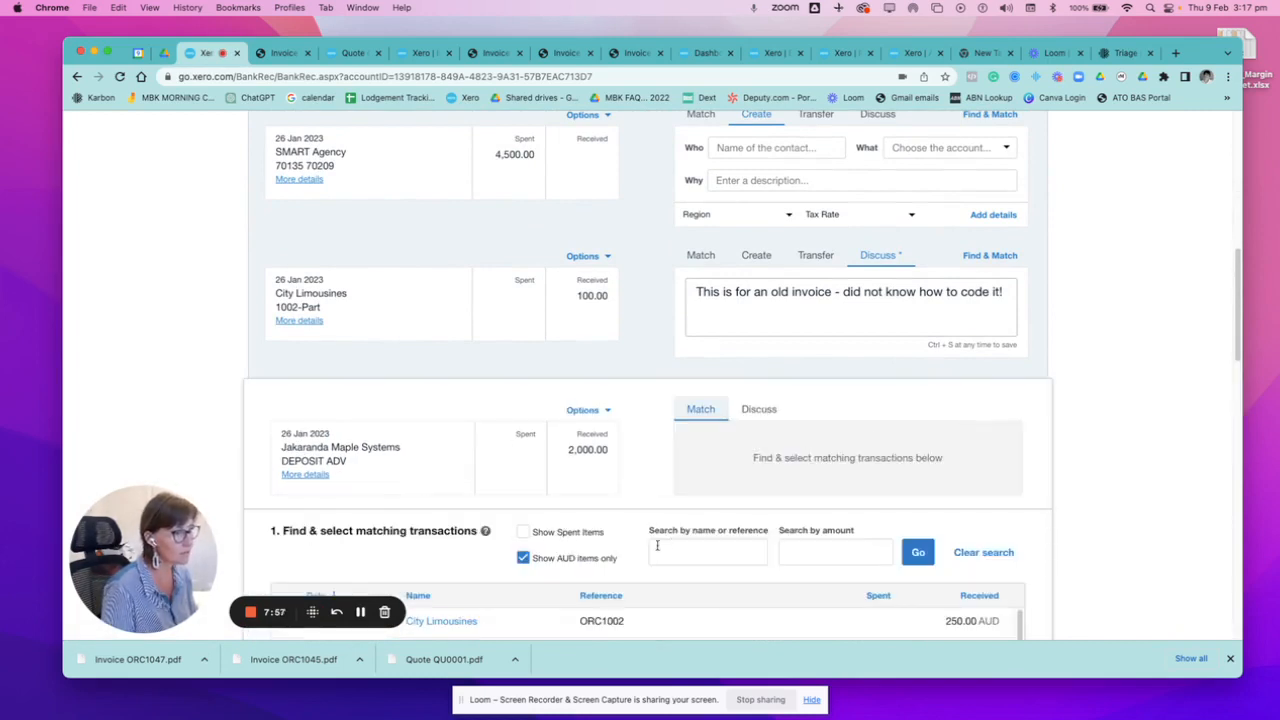
Search the matching transactions by the customer's first name and select the prepayment referenced QU-0002 - Deposit.
scroll(657, 545, down, 5)
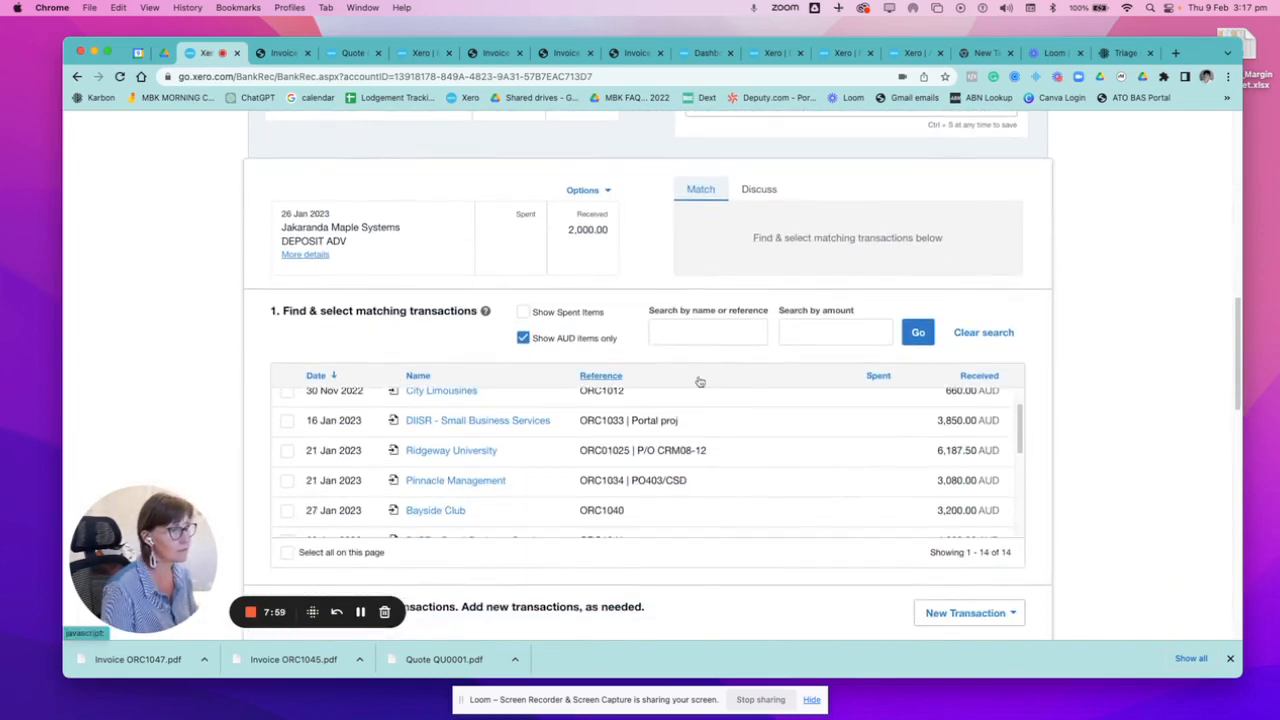
click(688, 330)
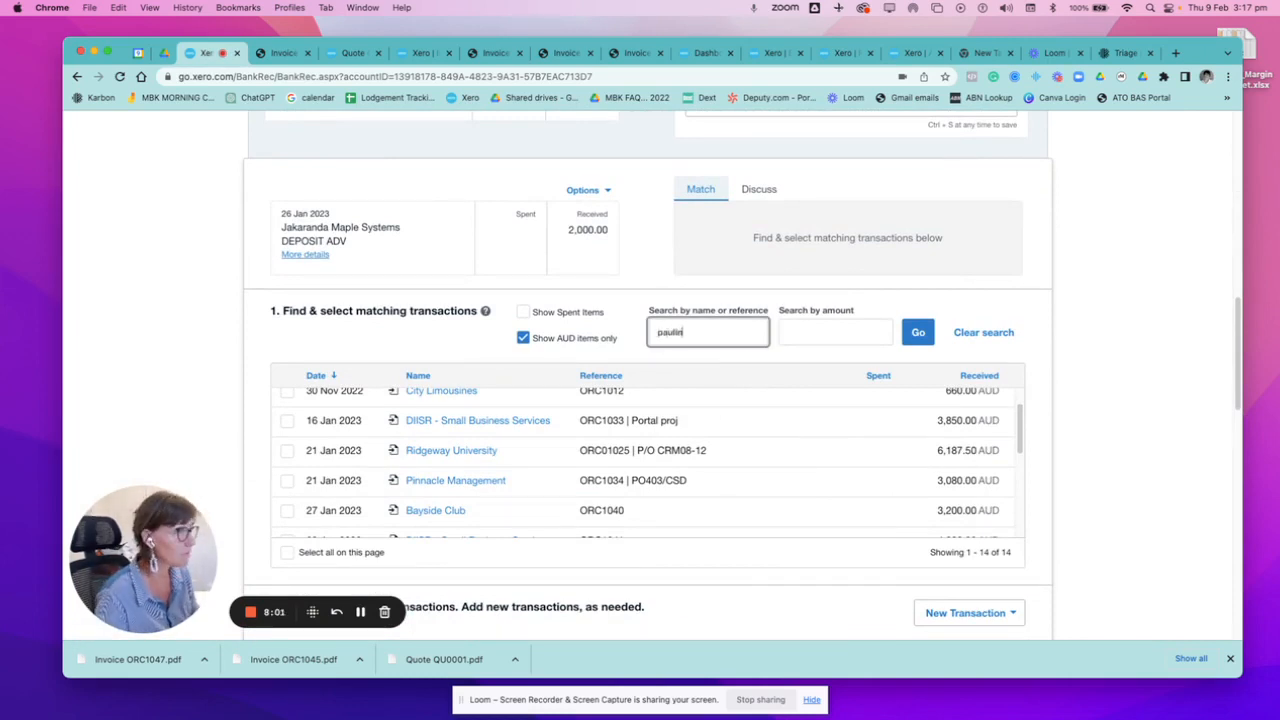
click(918, 332)
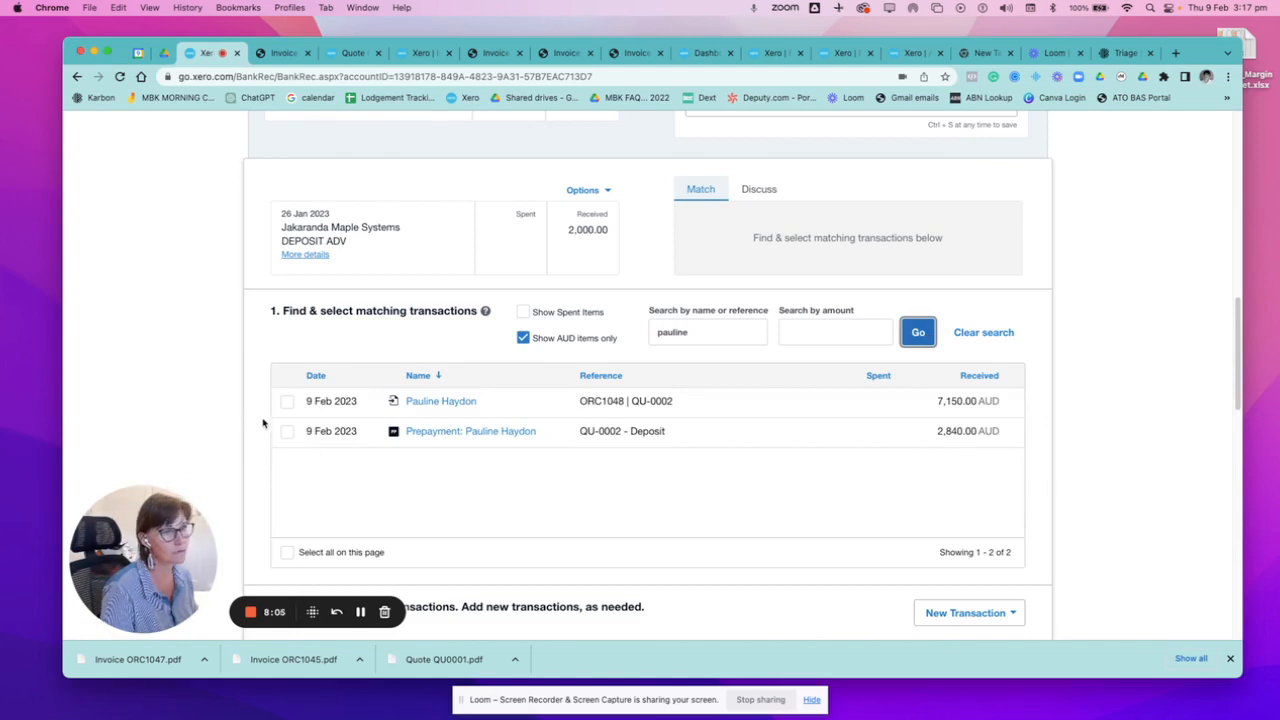
click(287, 432)
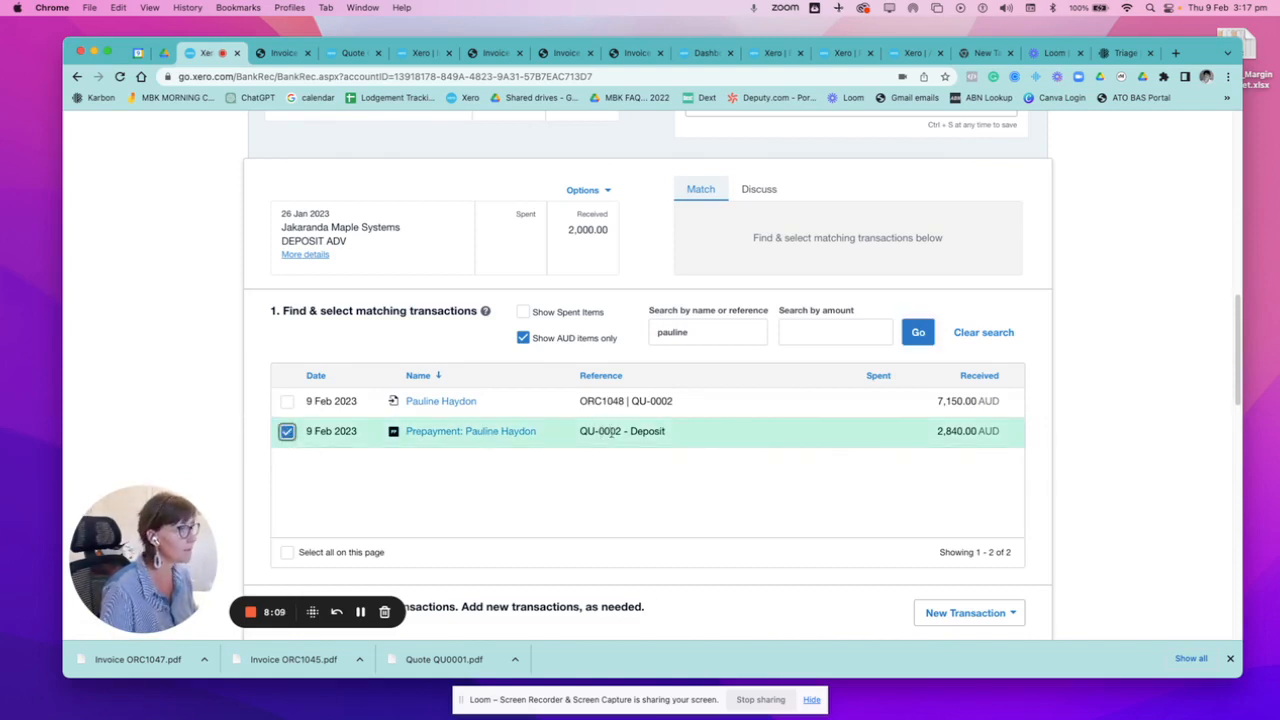
Open the QU-0002 - Deposit prepayment for editing, set its line's unit price to 2000, and submit the update.
click(463, 434)
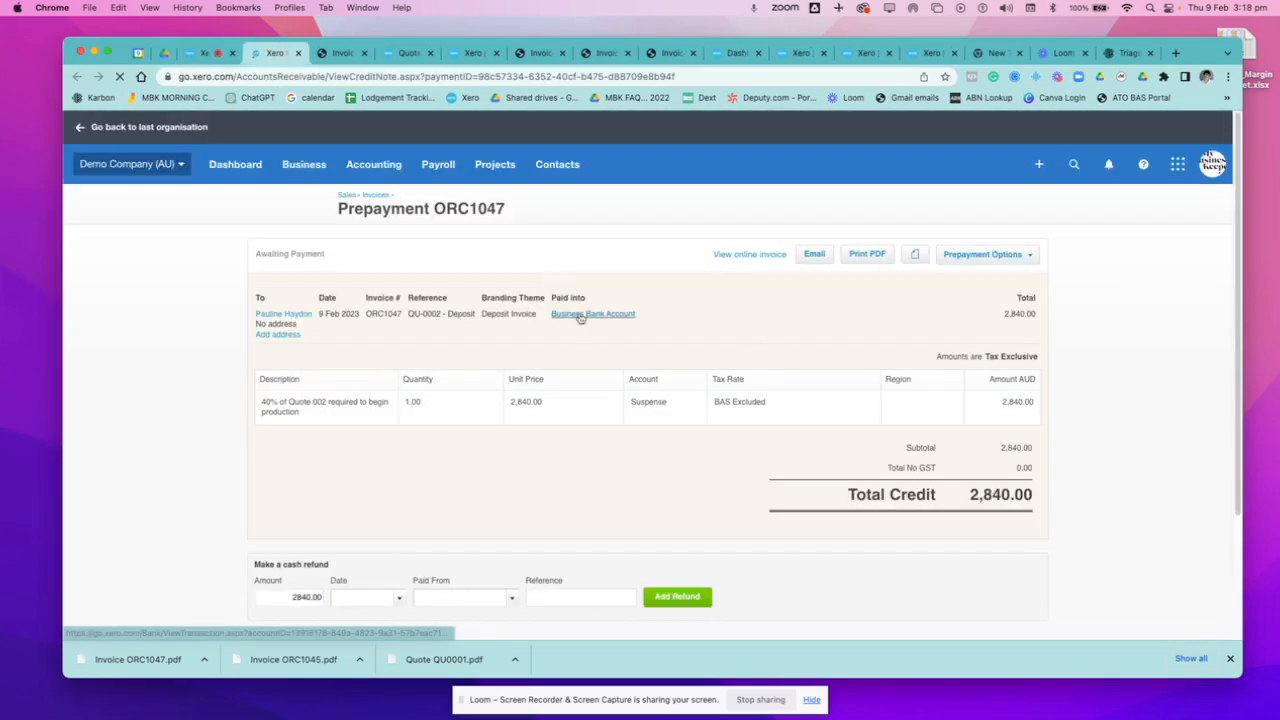
click(1008, 255)
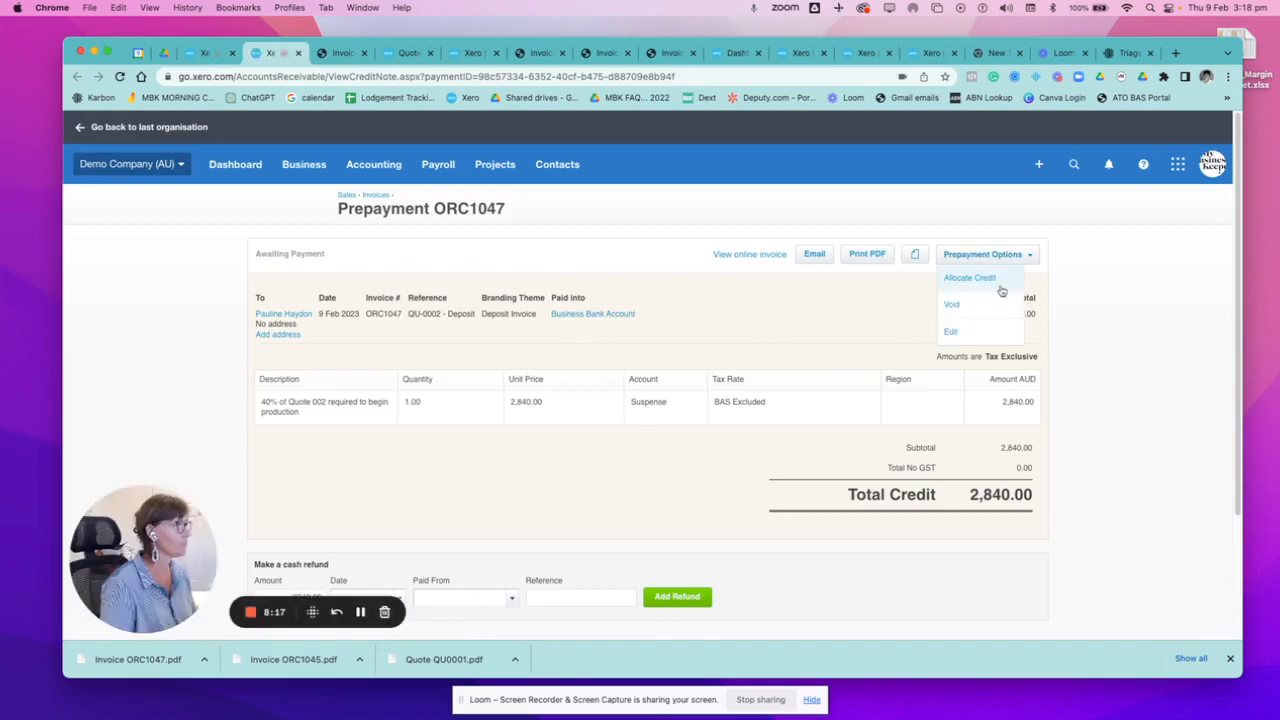
click(966, 332)
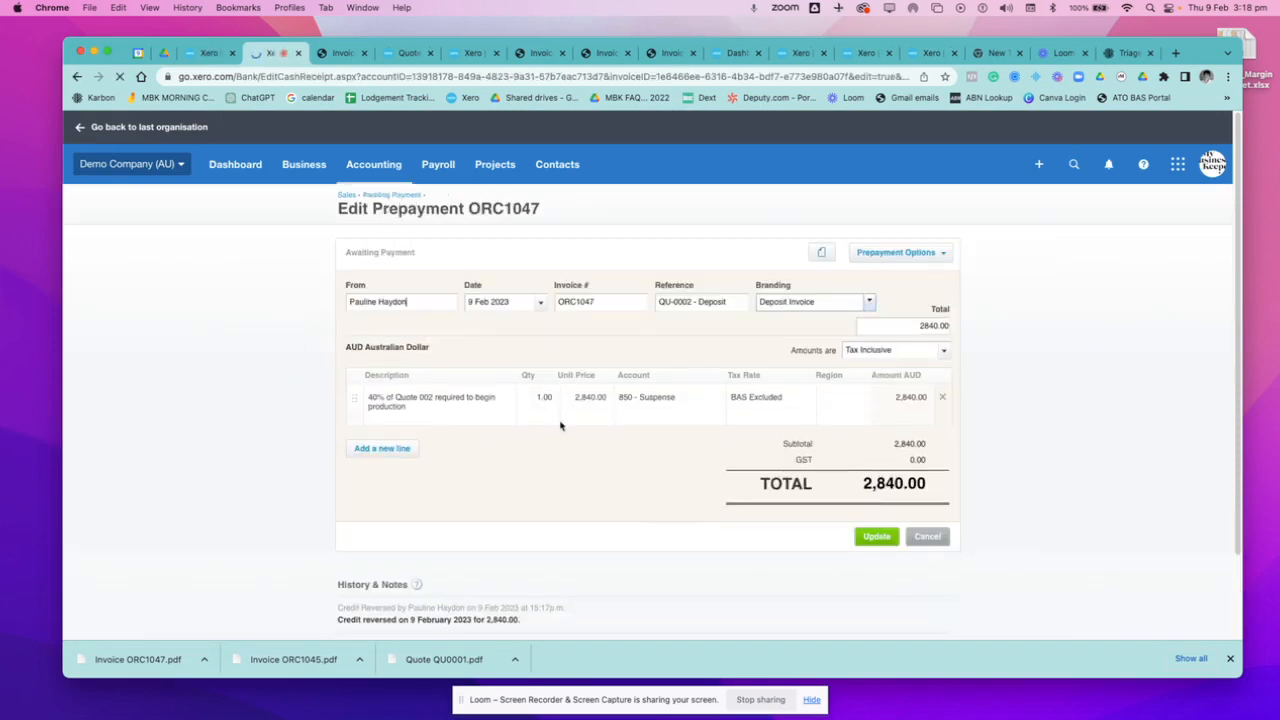
click(580, 403)
text(2000)
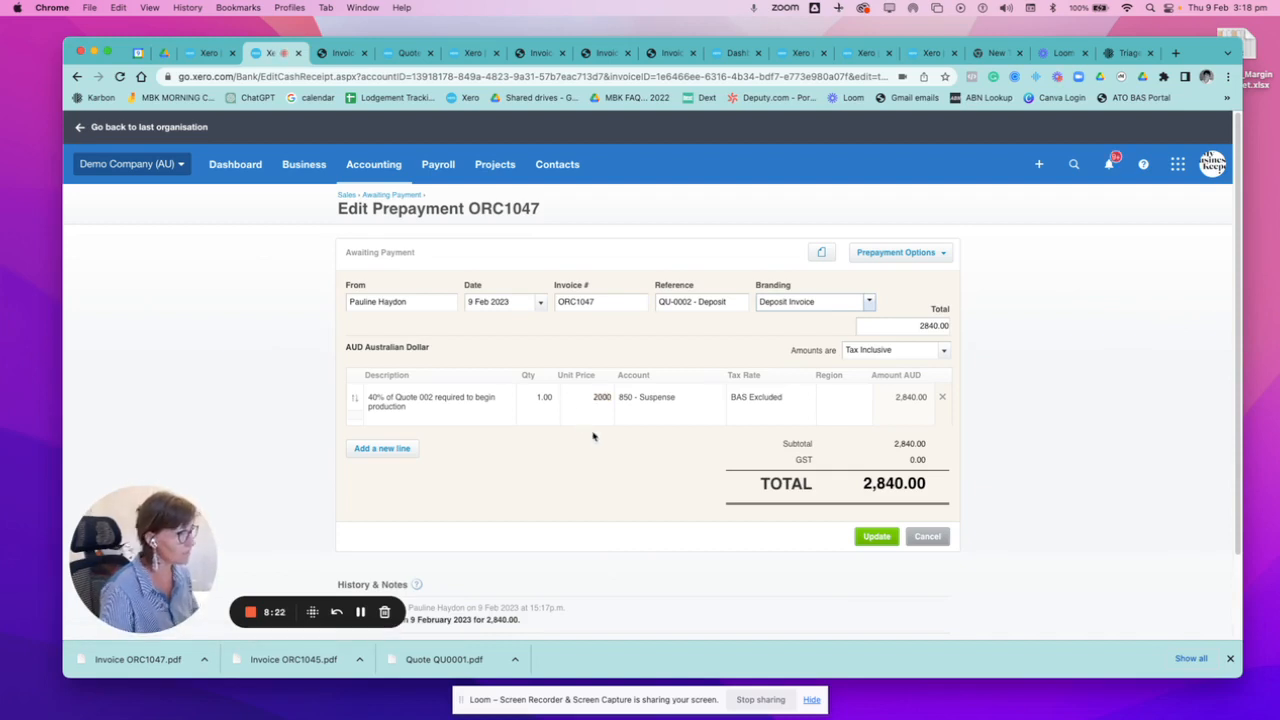
click(876, 536)
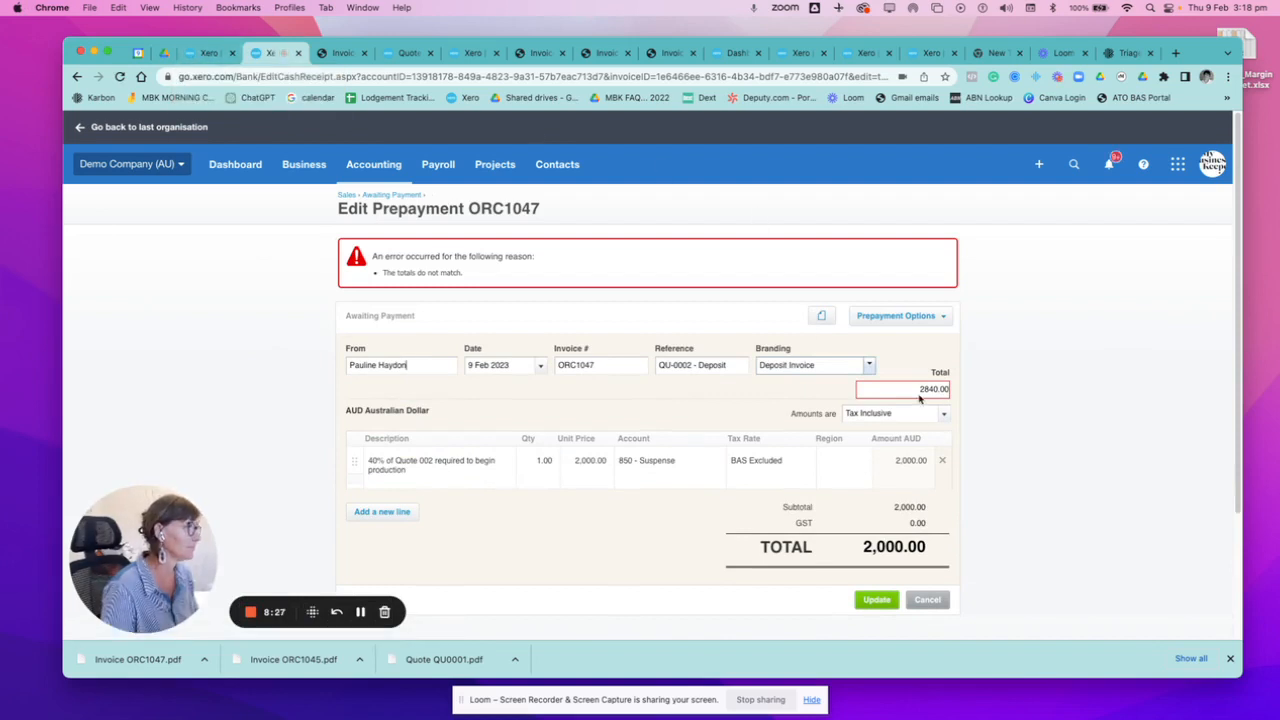
Set the prepayment's total to 2000 to agree with its line amount and save the update.
drag(912, 390, 1056, 404)
text(200)
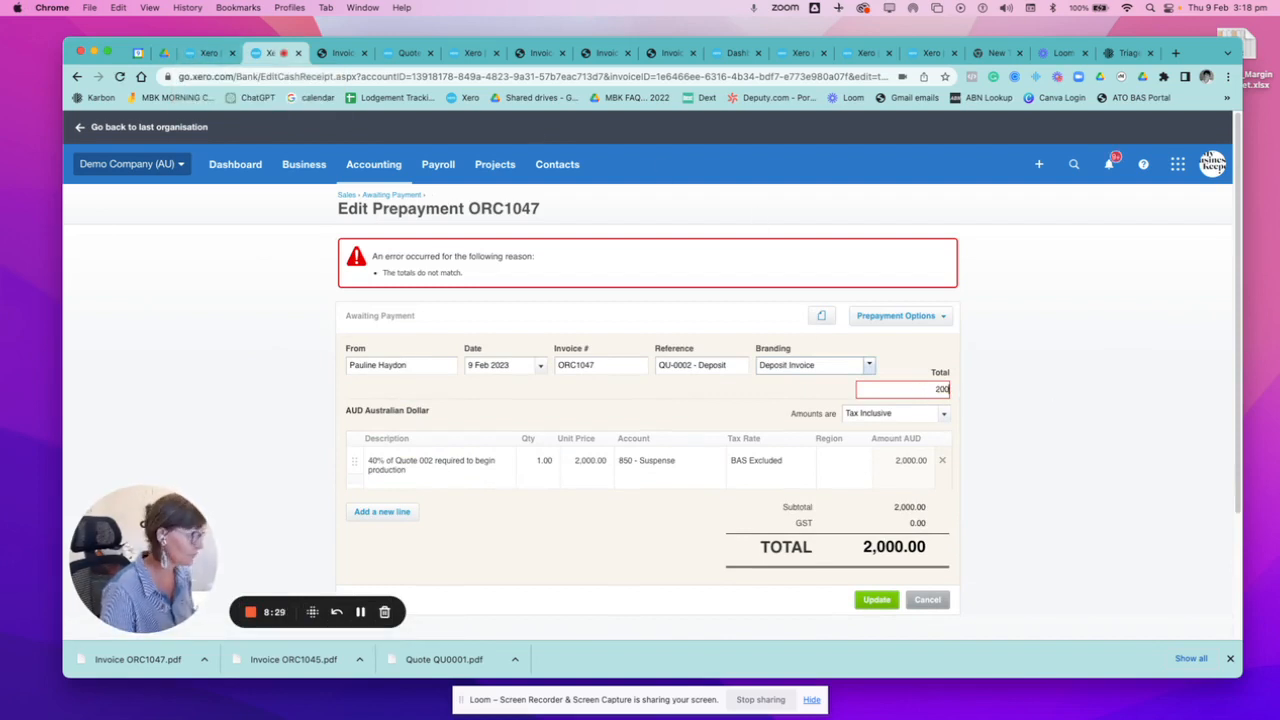
text(0)
click(877, 599)
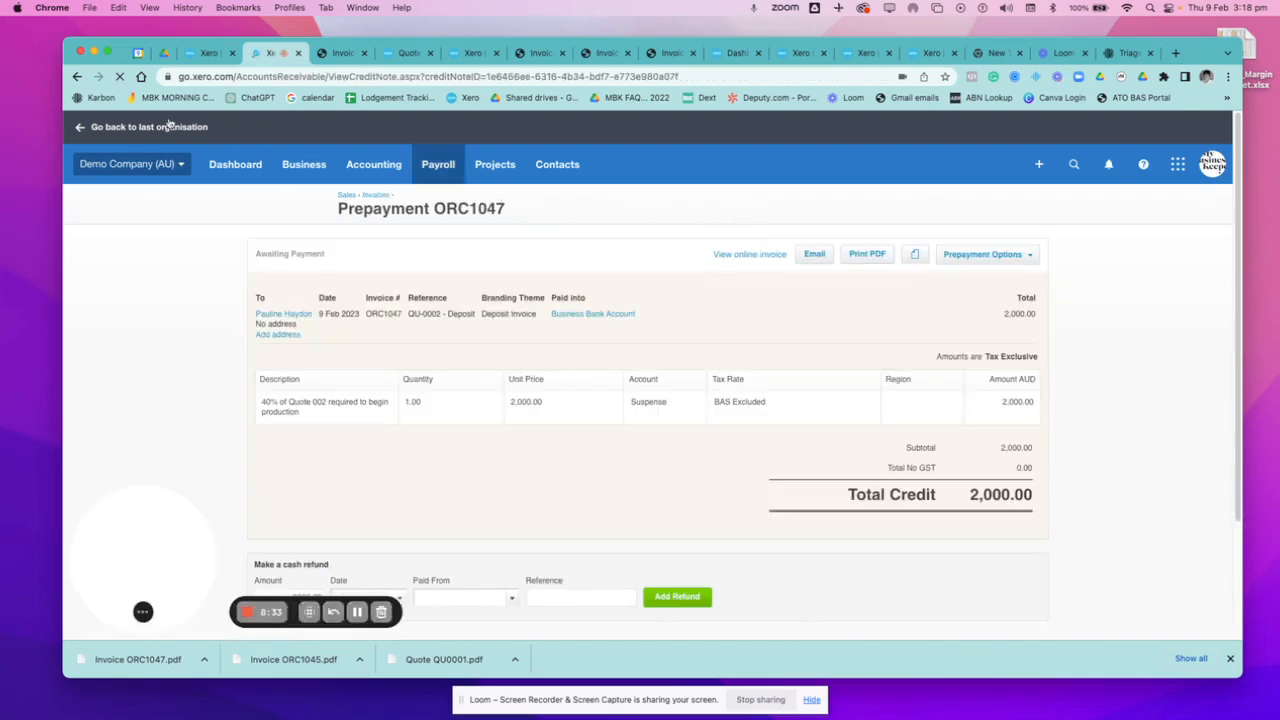
Reload the bank reconciliation and reconcile the Jakaranda Maple Systems deposit of 2,000.00 with the QU-0002 - Deposit prepayment.
click(199, 58)
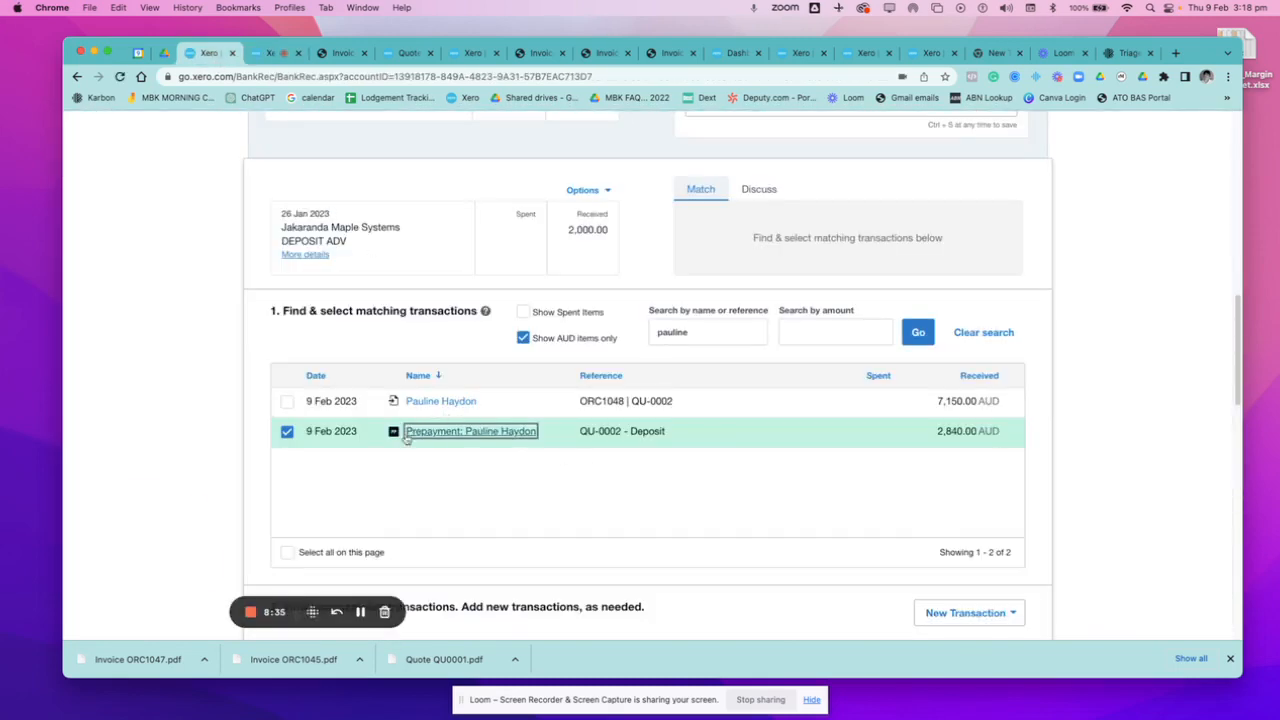
scroll(282, 208, up, 4)
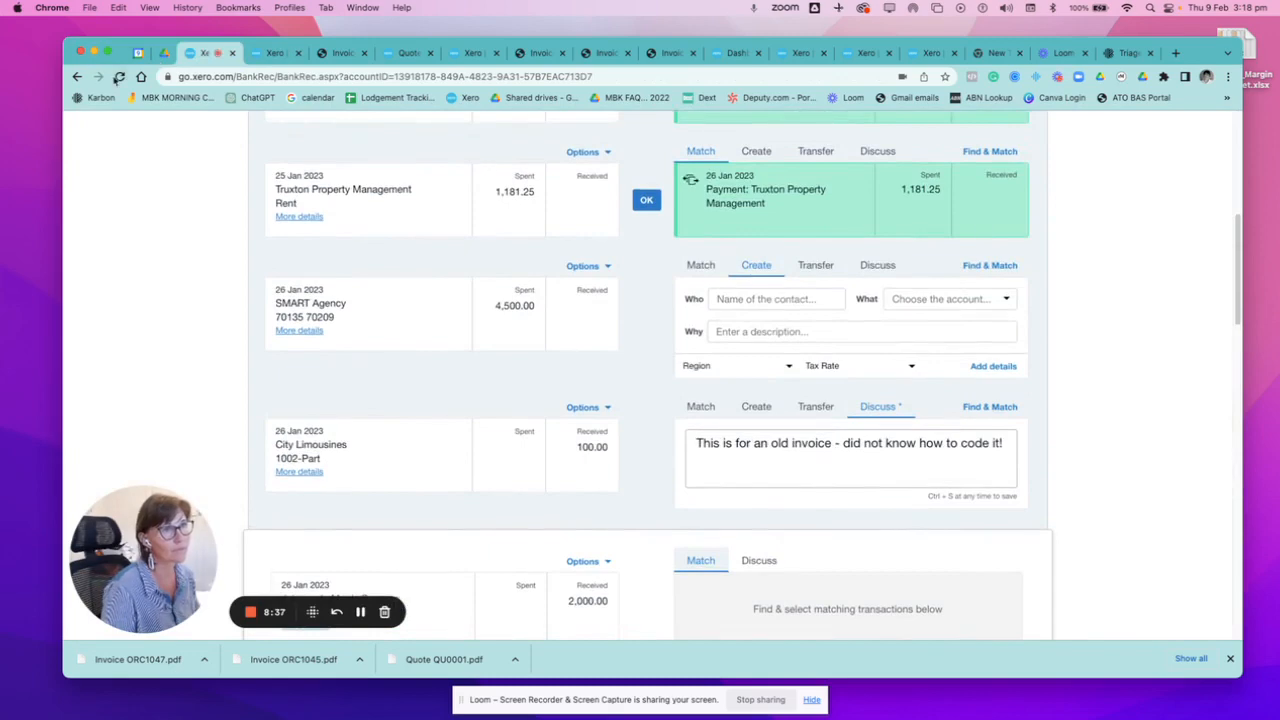
click(118, 77)
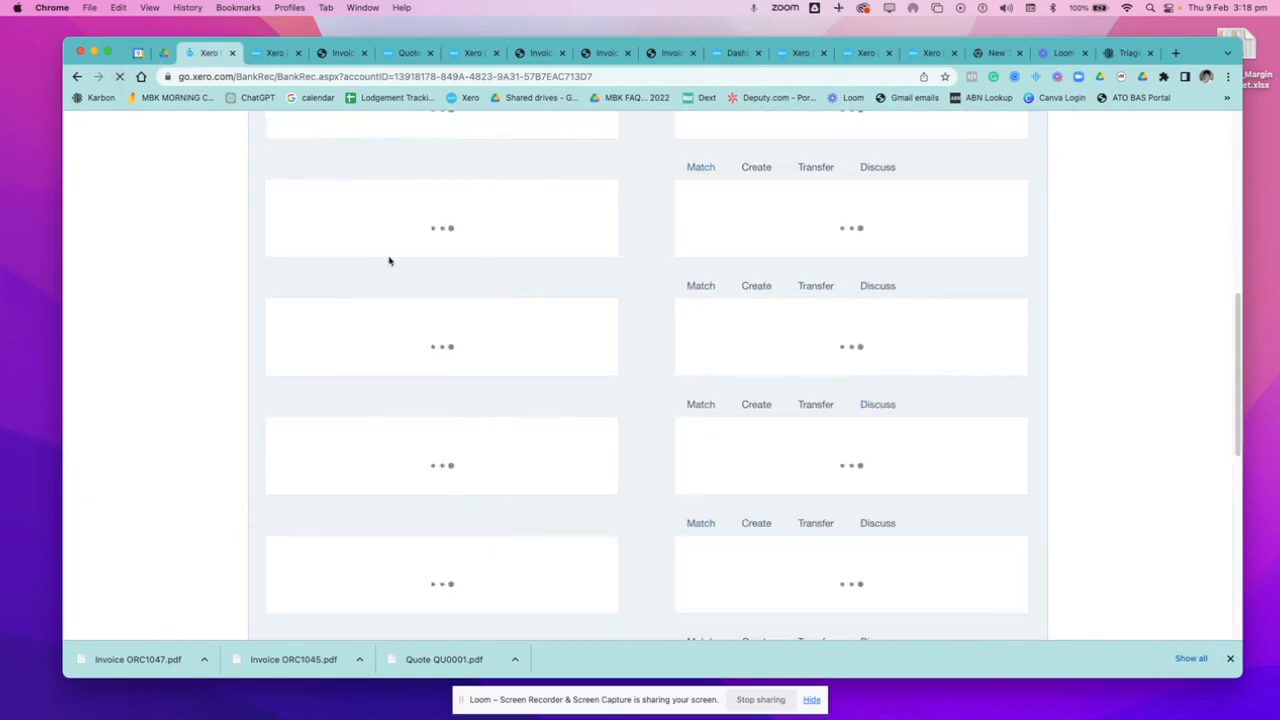
scroll(470, 313, down, 1)
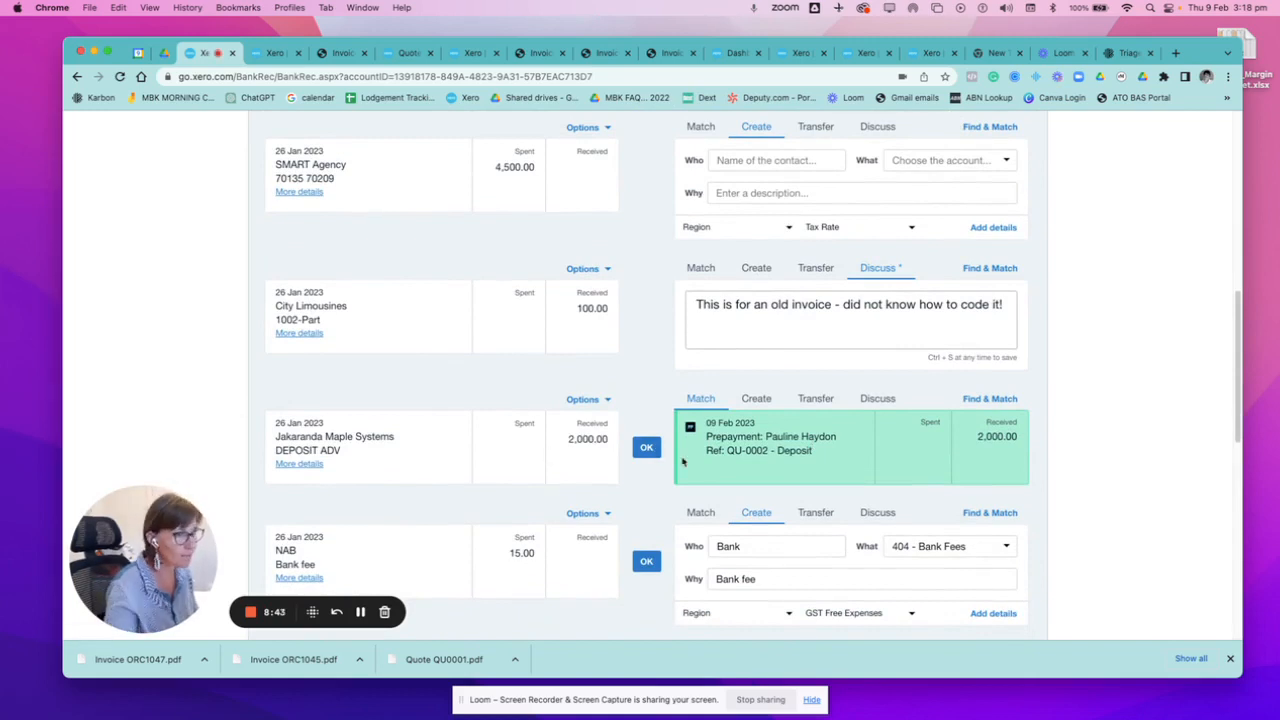
click(646, 448)
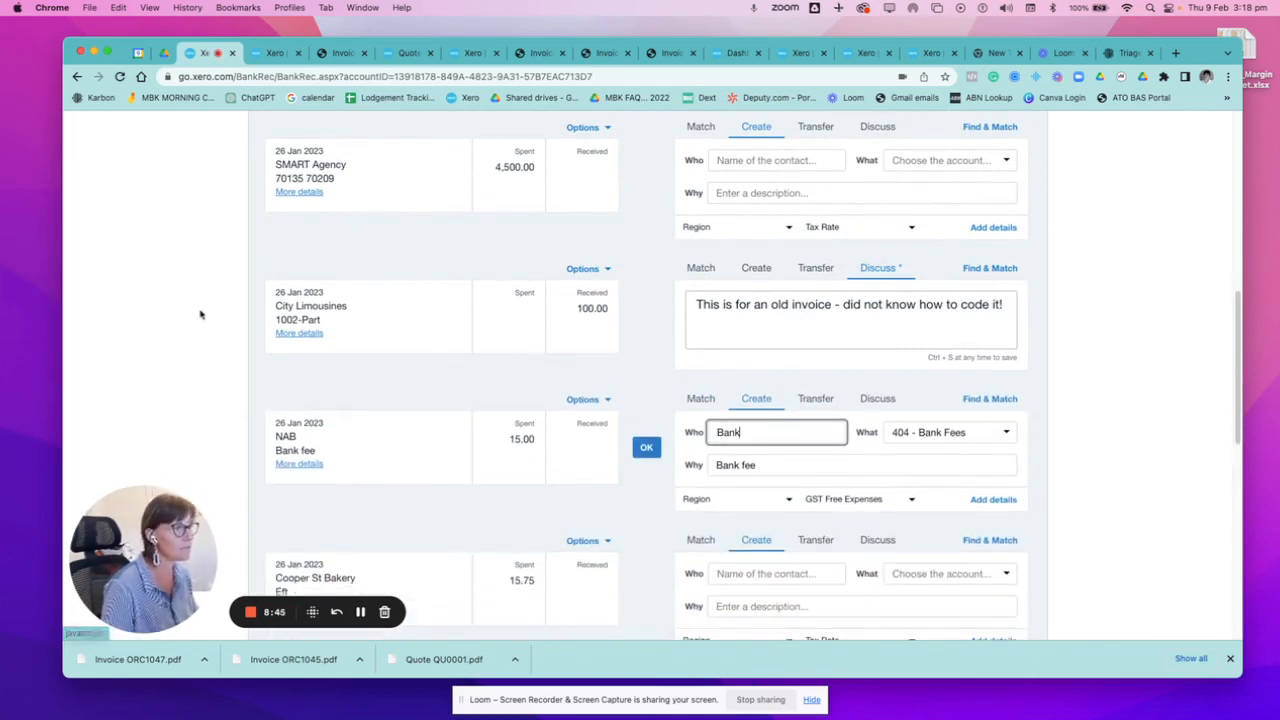
Return to prepayment ORC1047, refresh it, and open invoice ORC1048 from the list of all invoices.
click(272, 53)
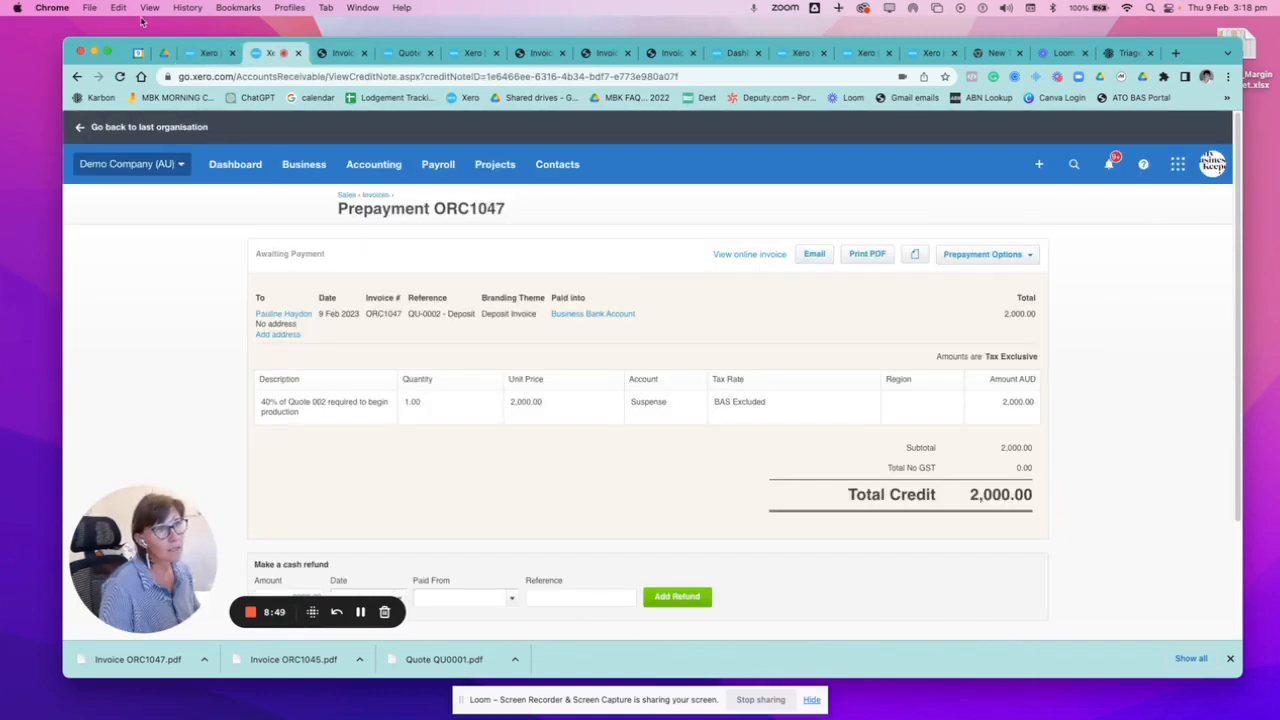
click(119, 77)
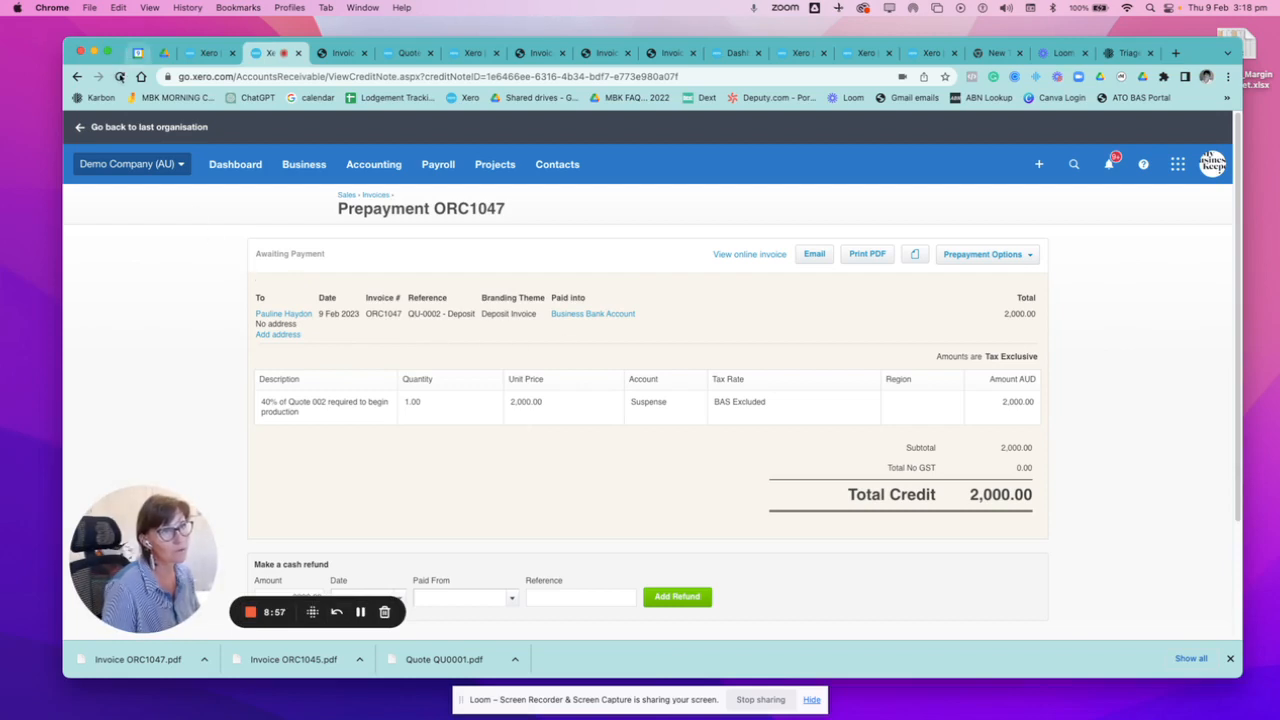
click(120, 76)
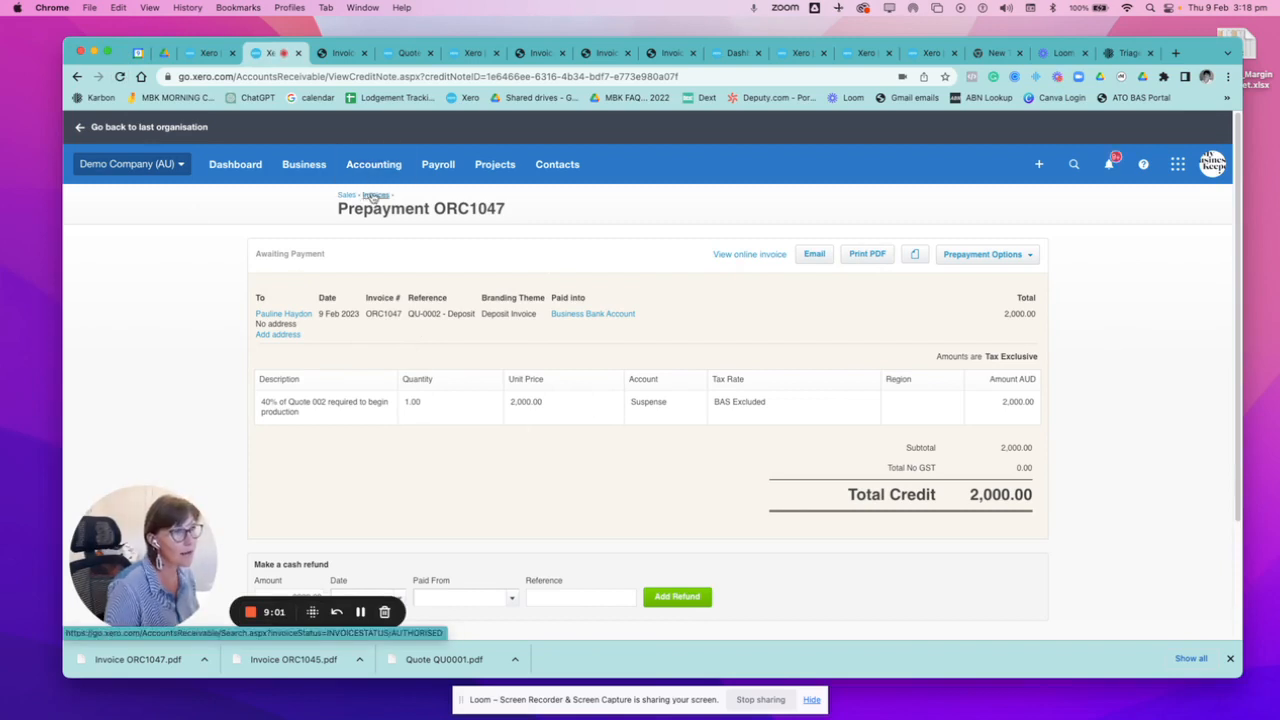
click(306, 168)
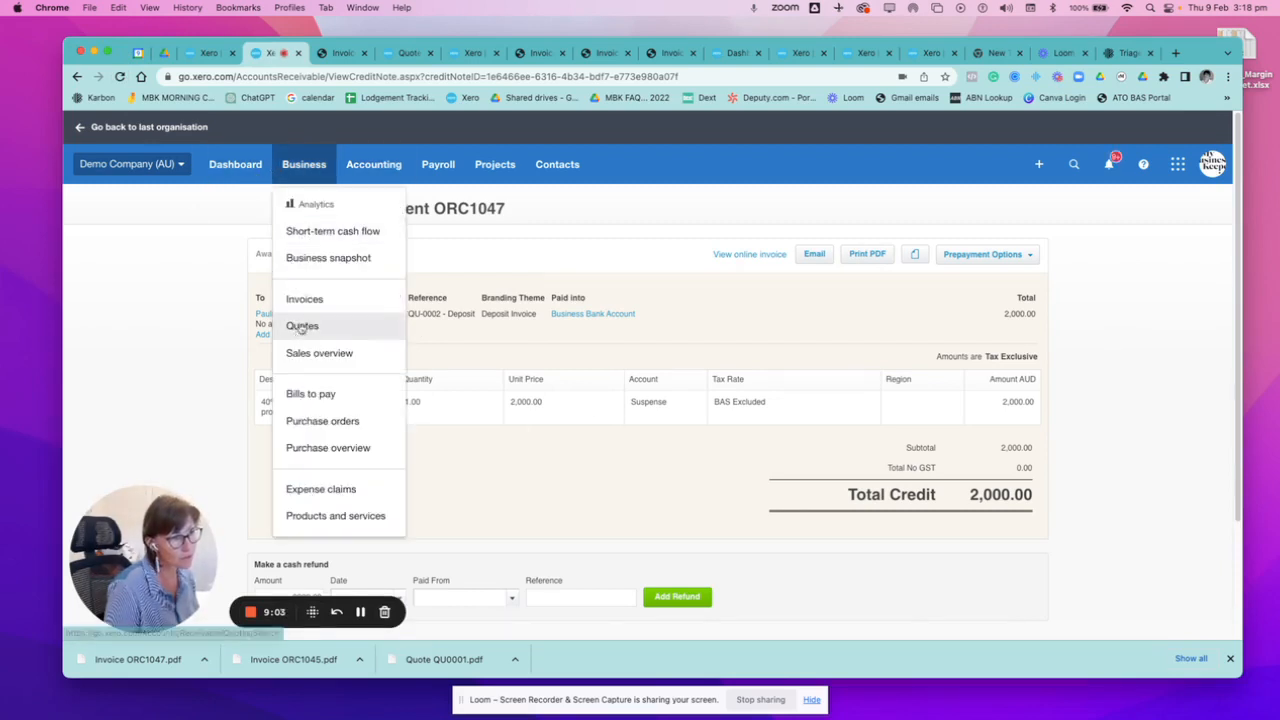
click(303, 300)
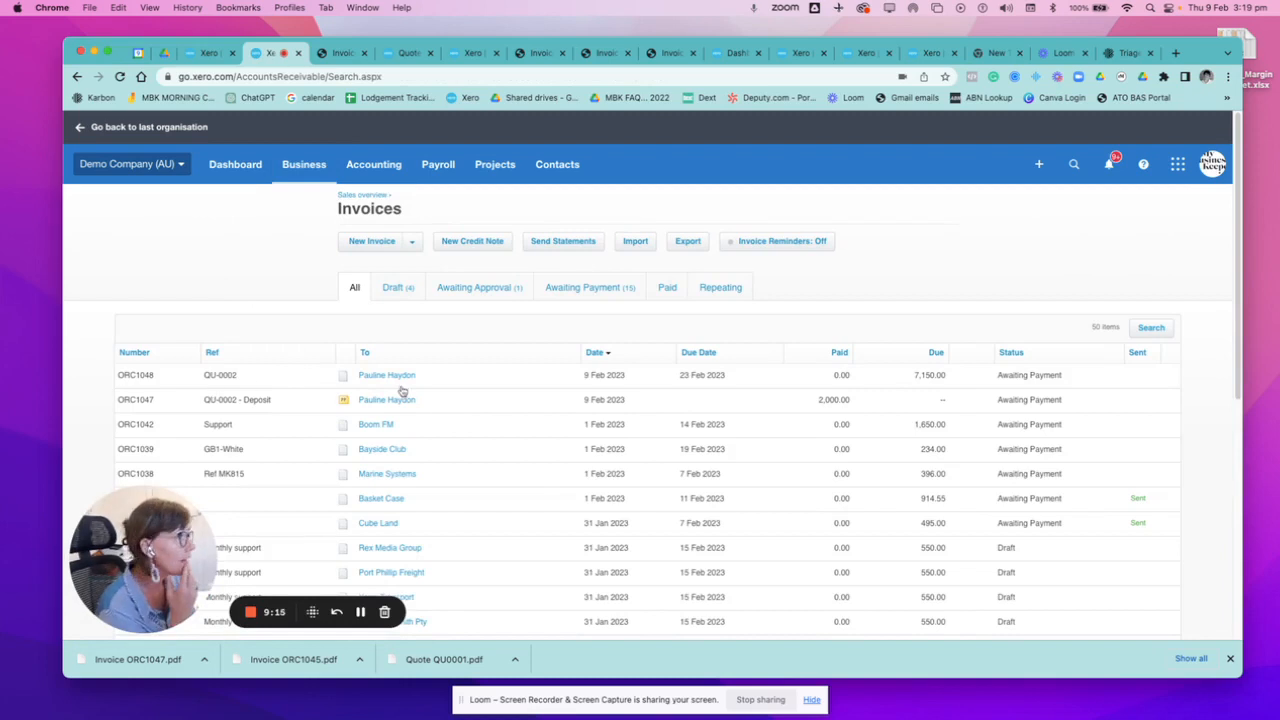
click(363, 379)
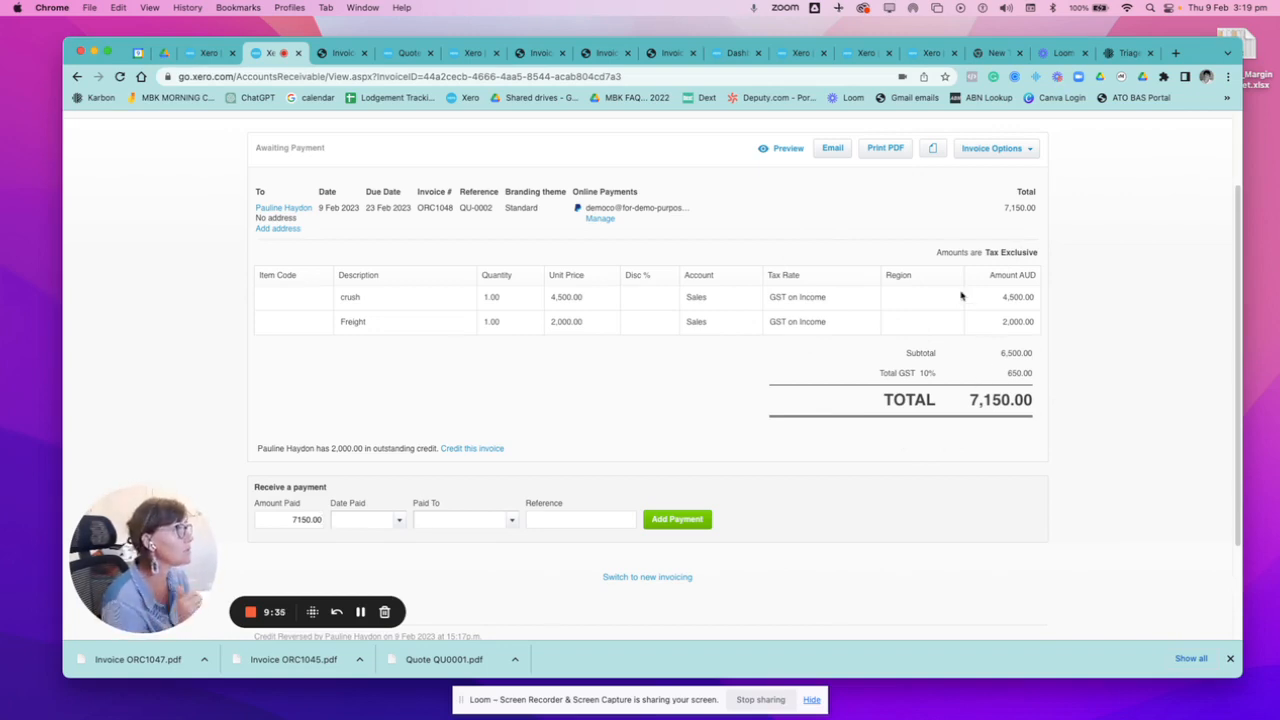
Allocate 2000 of the outstanding prepayment credit ORC1047 to invoice ORC1048.
click(470, 449)
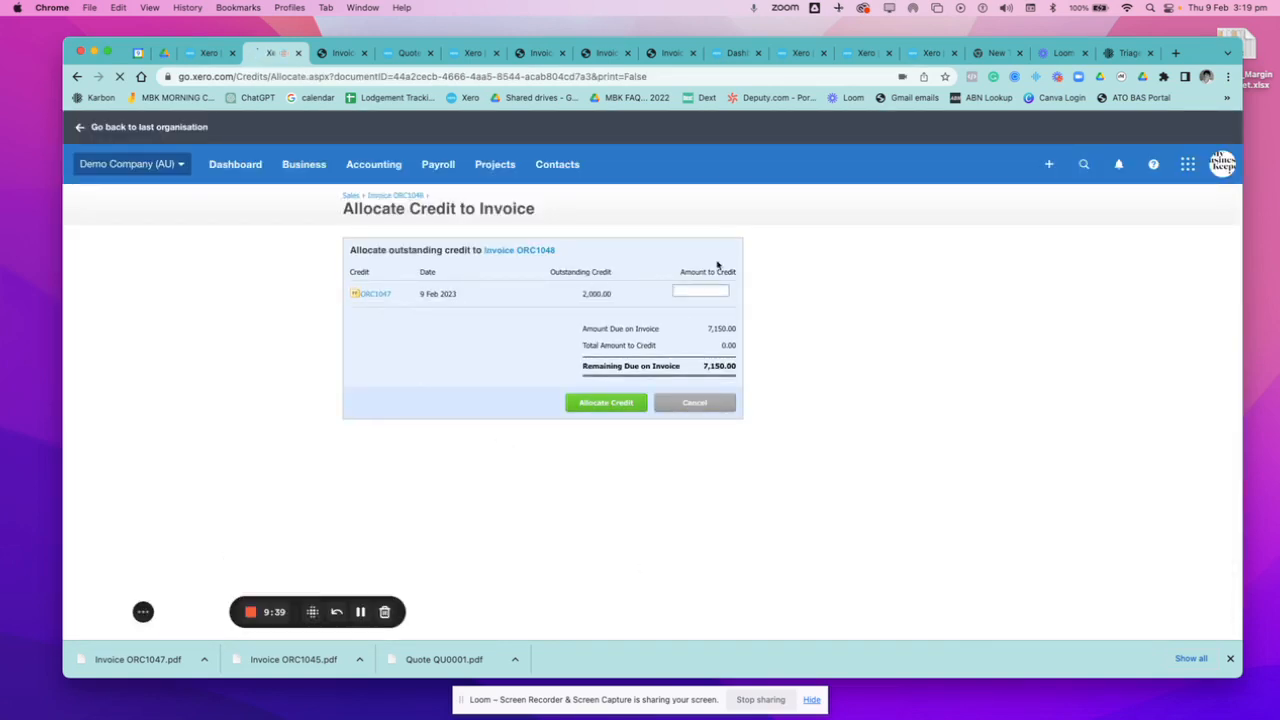
text(200)
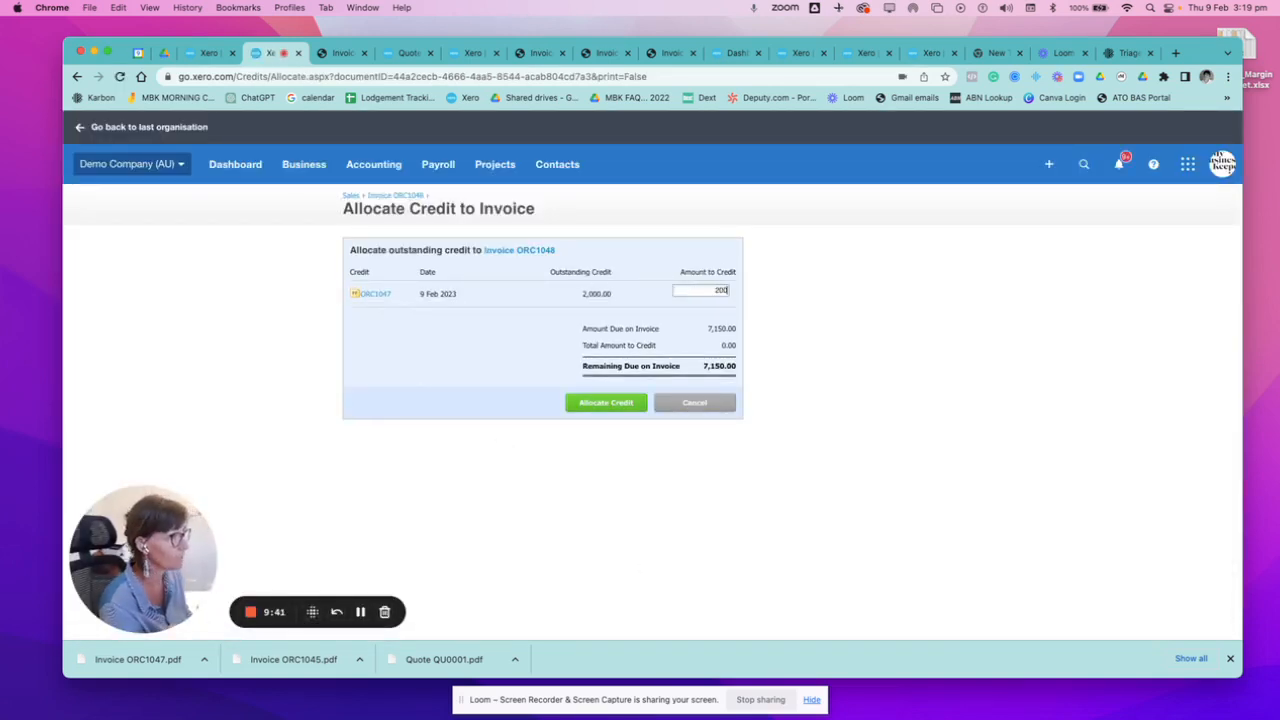
text(0)
click(603, 402)
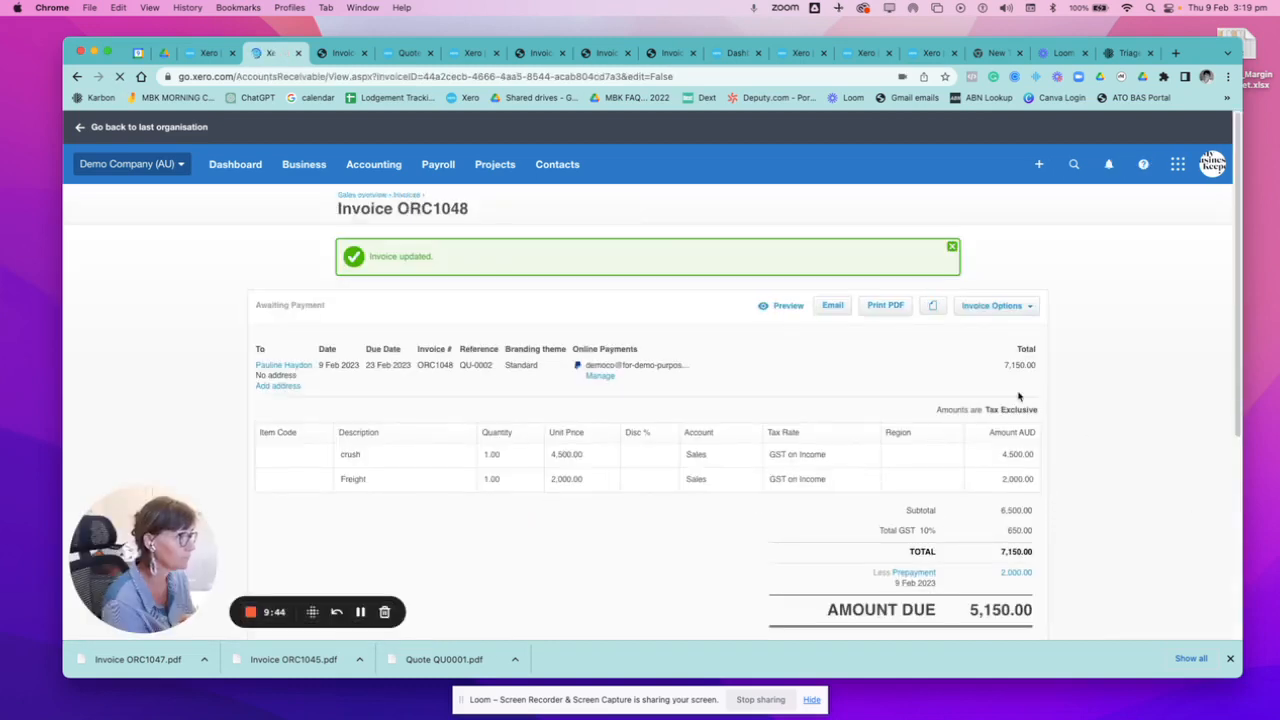
Open prepayment ORC1047 from the invoice's deduction line and delete its 2,000.00 credit to invoice ORC1048.
scroll(820, 397, down, 1)
scroll(980, 456, down, 2)
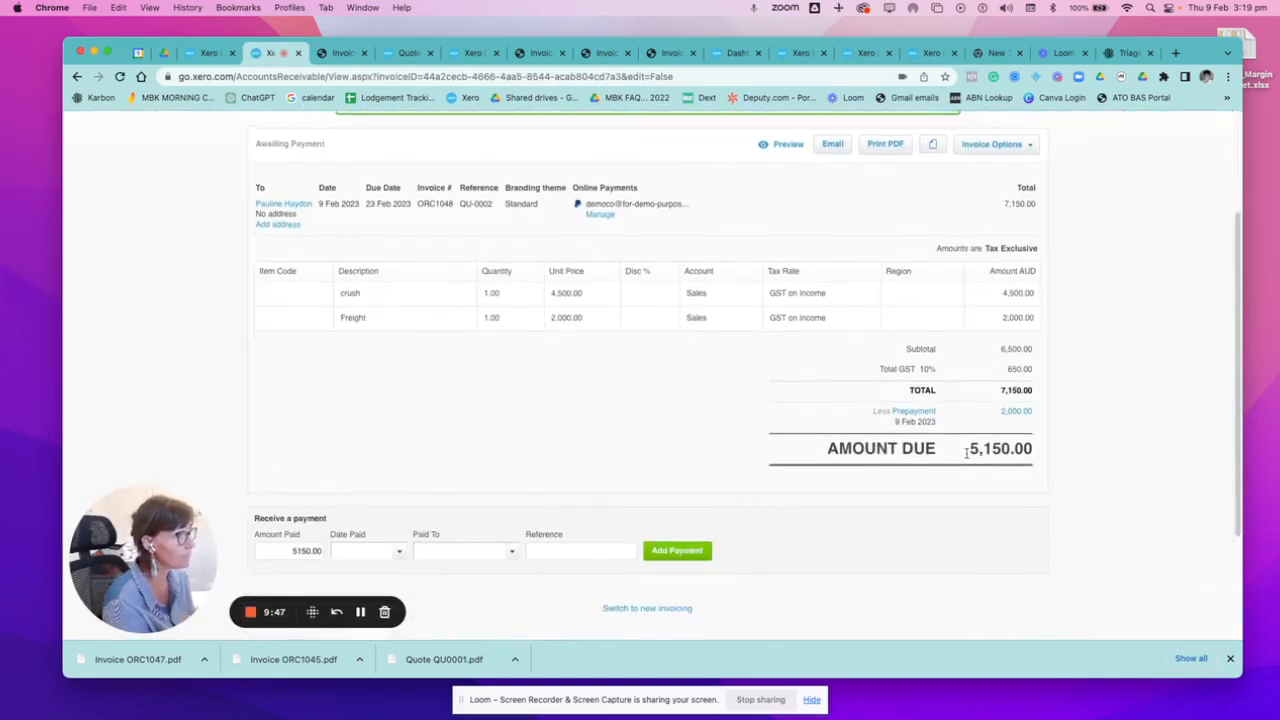
click(927, 417)
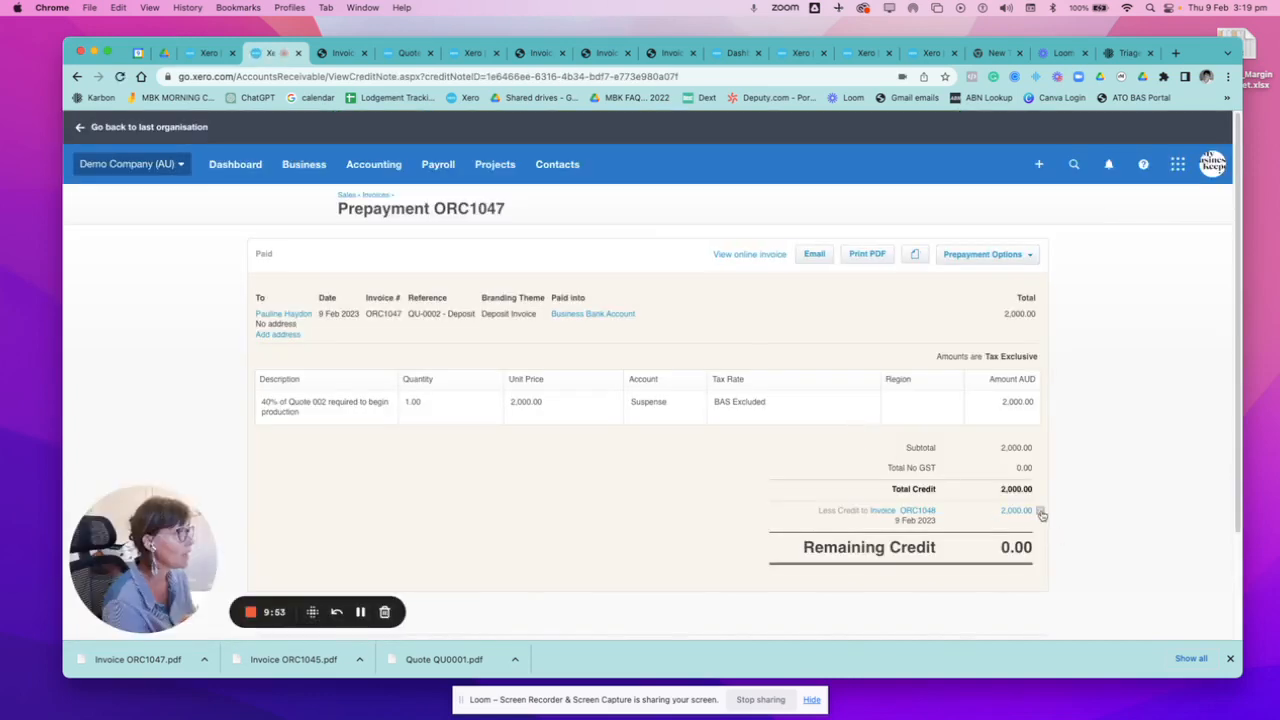
click(1040, 510)
click(670, 402)
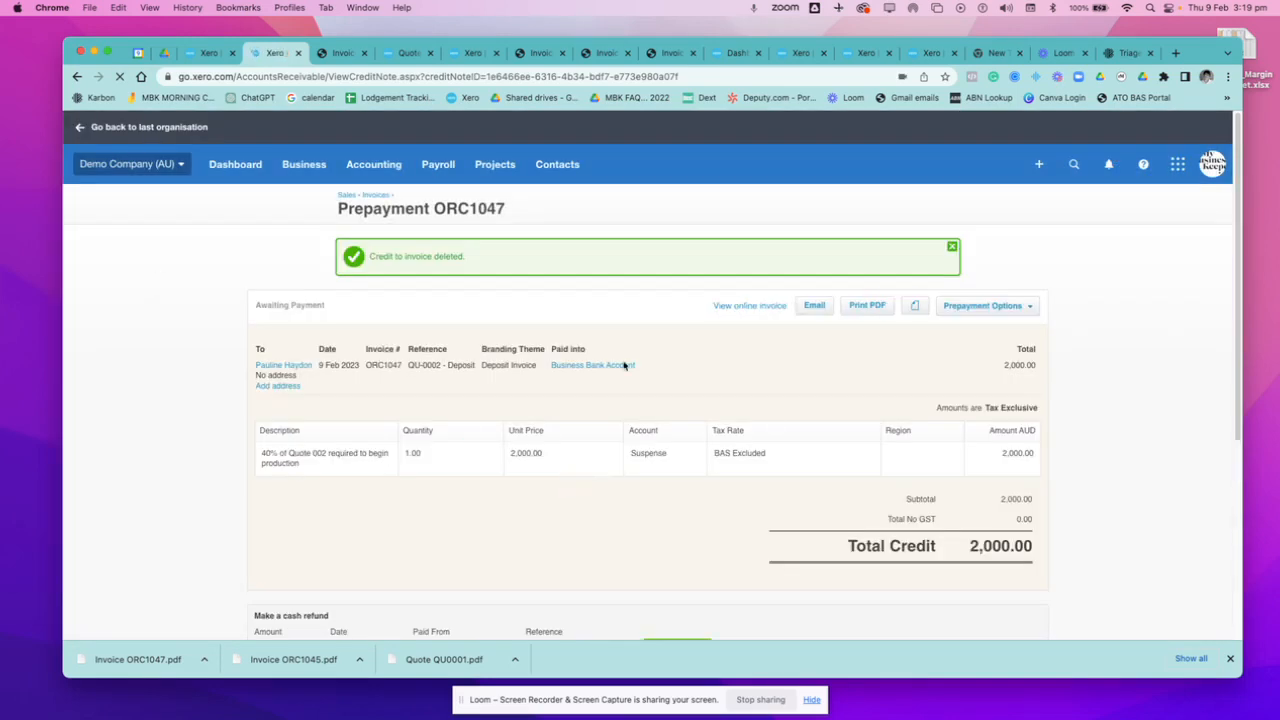
Search all contacts by the customer's first name and open the customer's contact record.
scroll(607, 473, down, 1)
scroll(606, 472, down, 2)
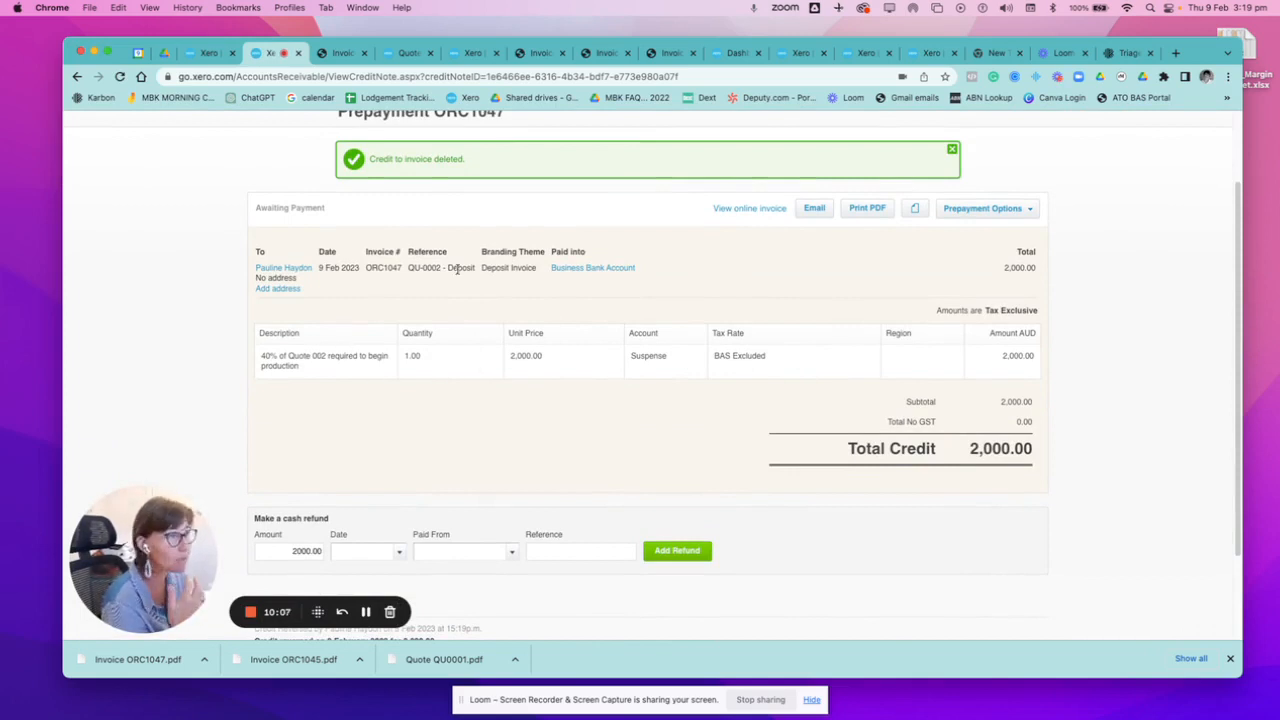
scroll(437, 205, up, 3)
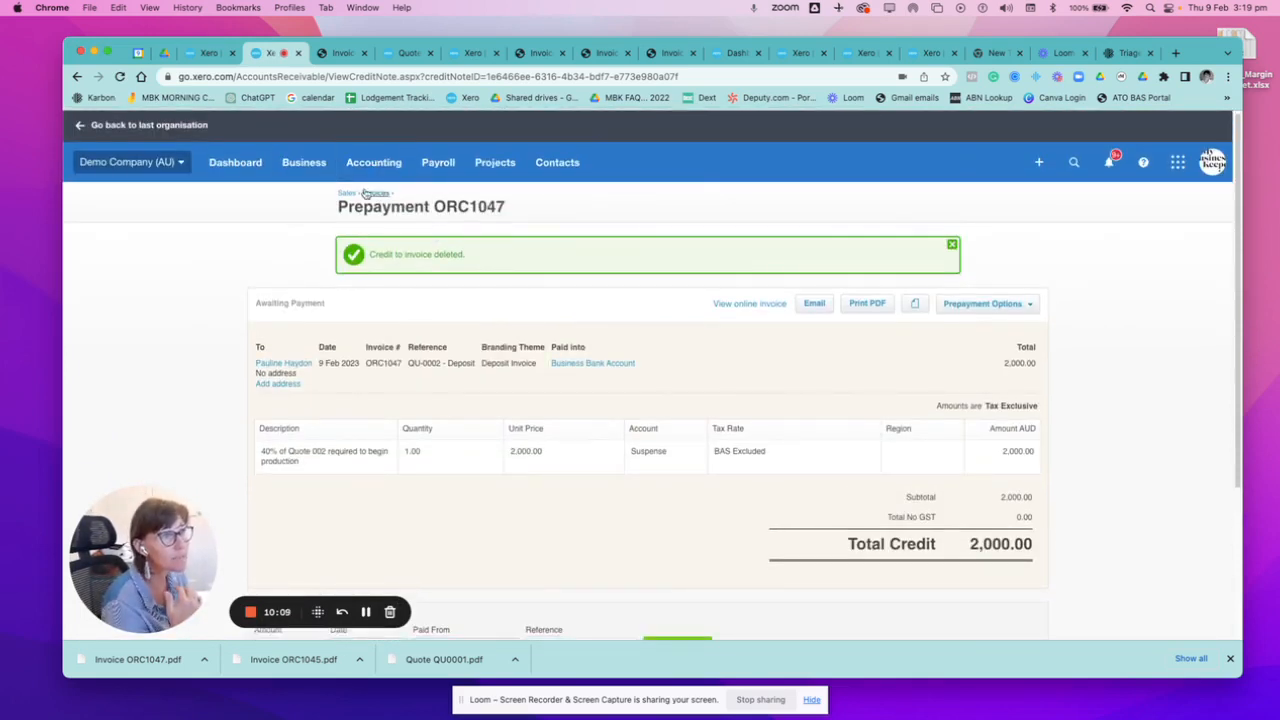
click(374, 165)
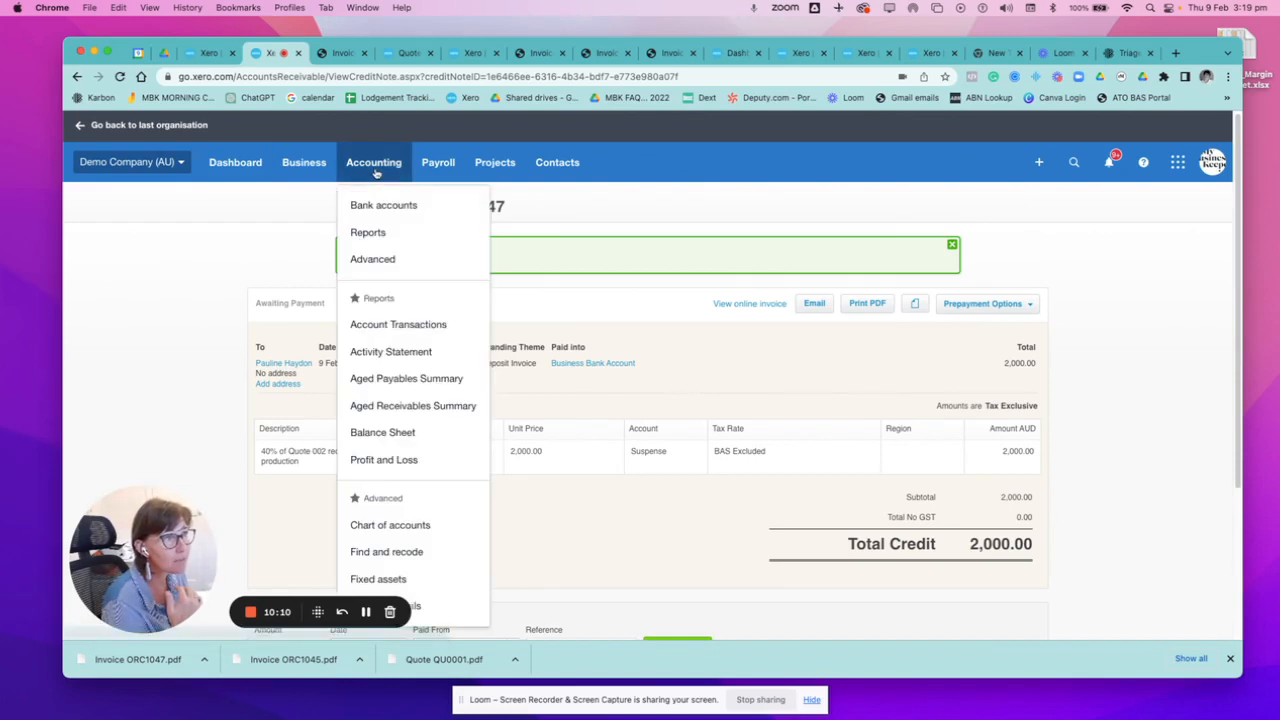
click(555, 164)
click(566, 203)
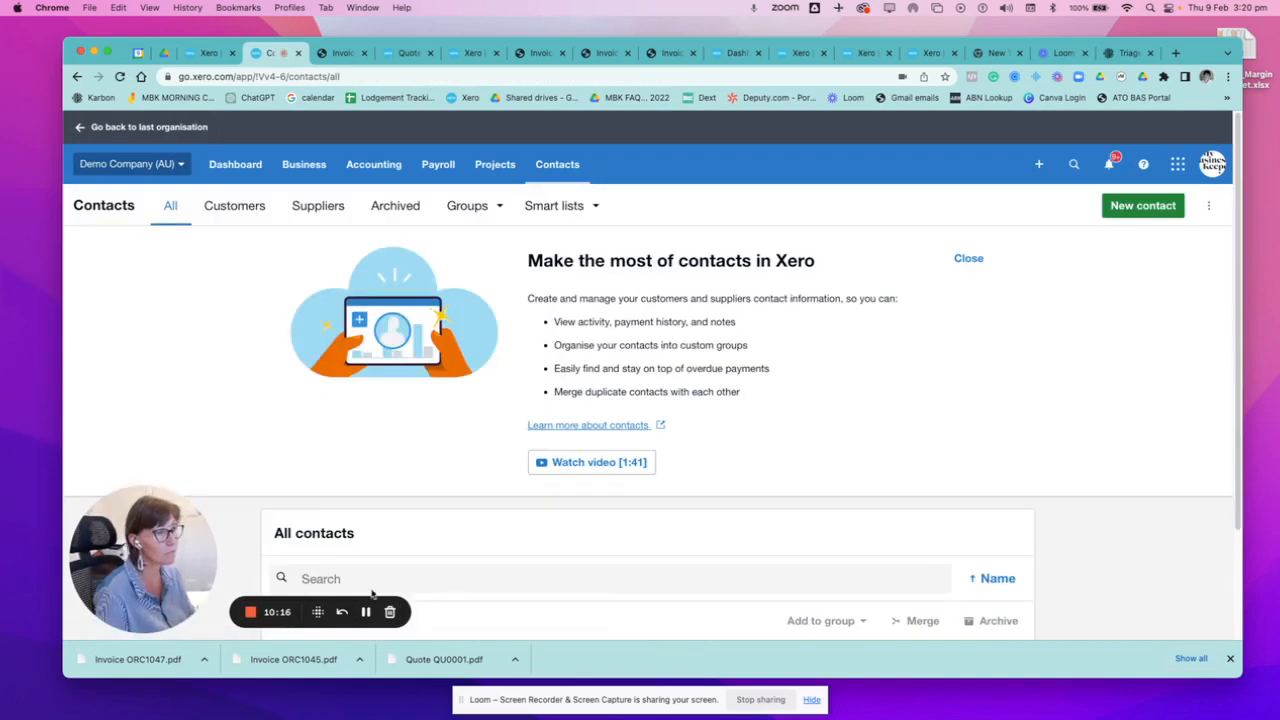
click(371, 578)
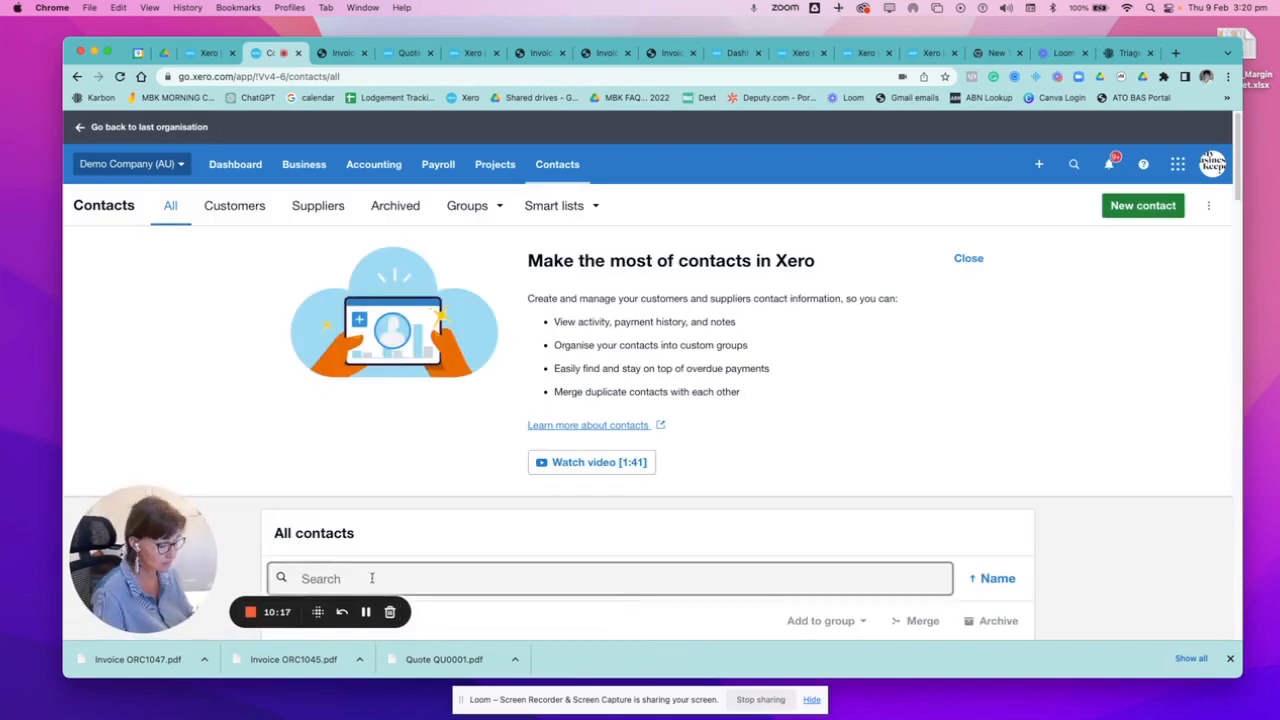
text(pauline)
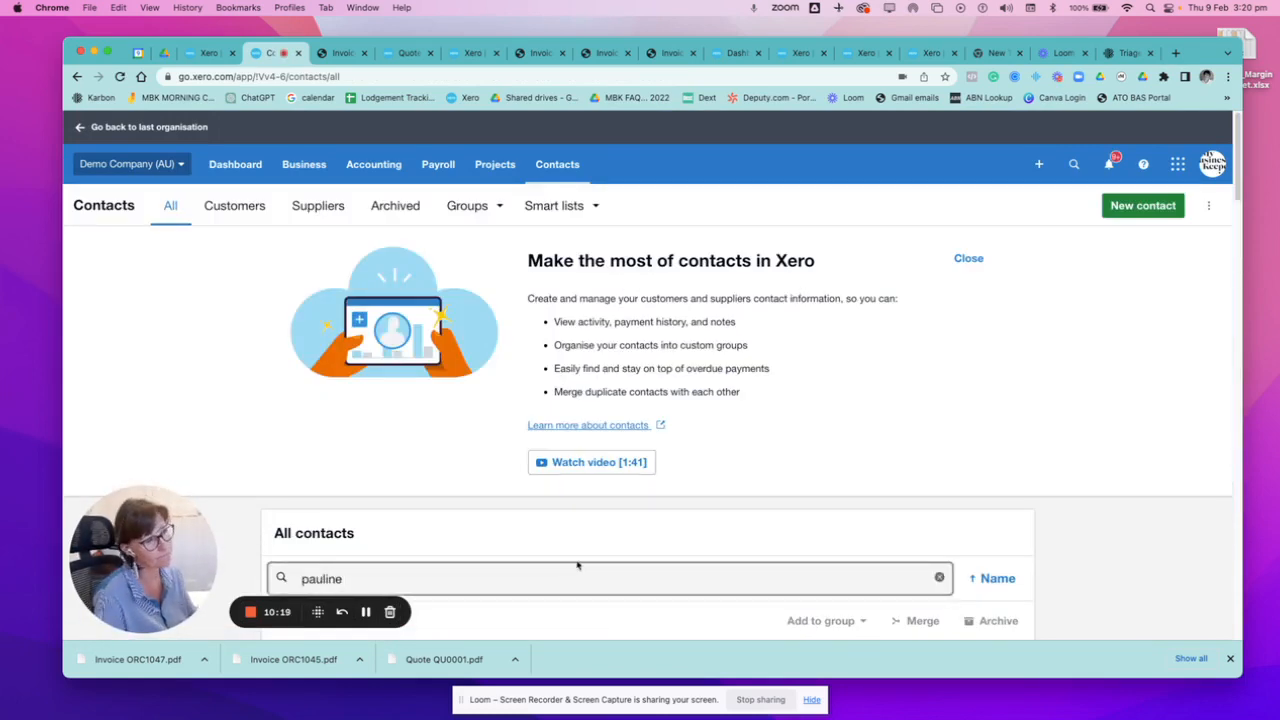
scroll(577, 566, down, 3)
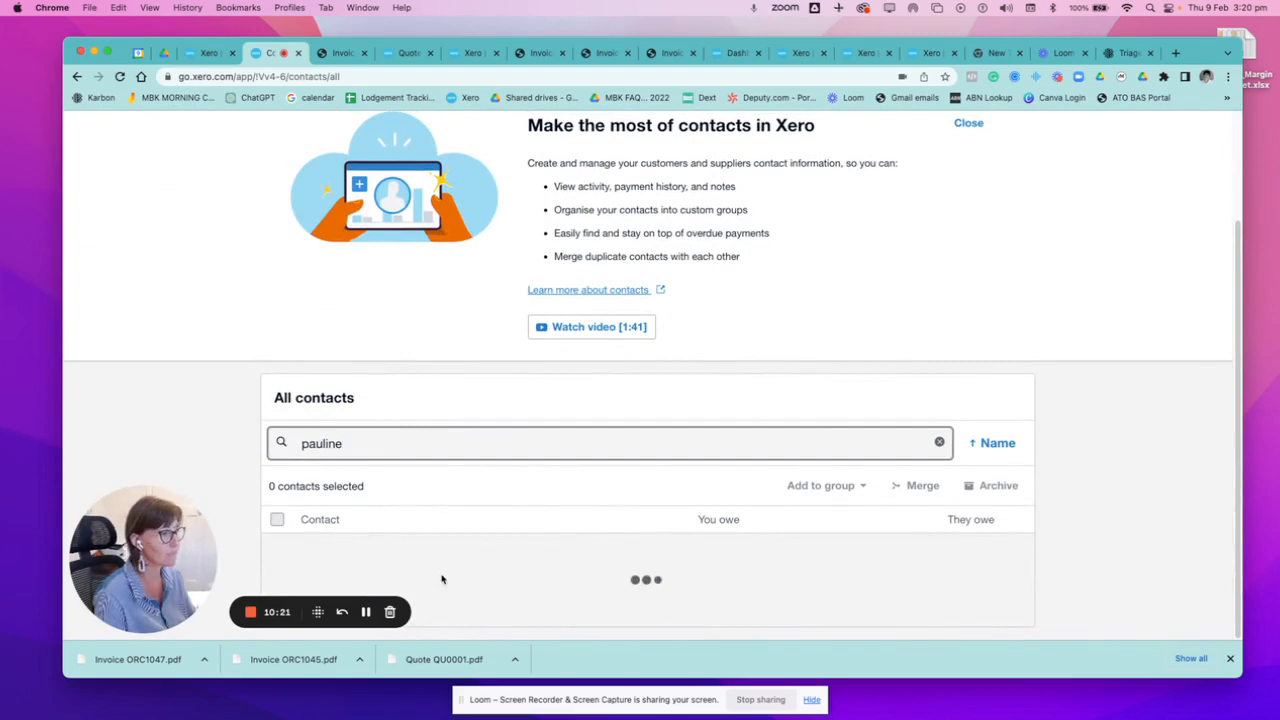
click(427, 562)
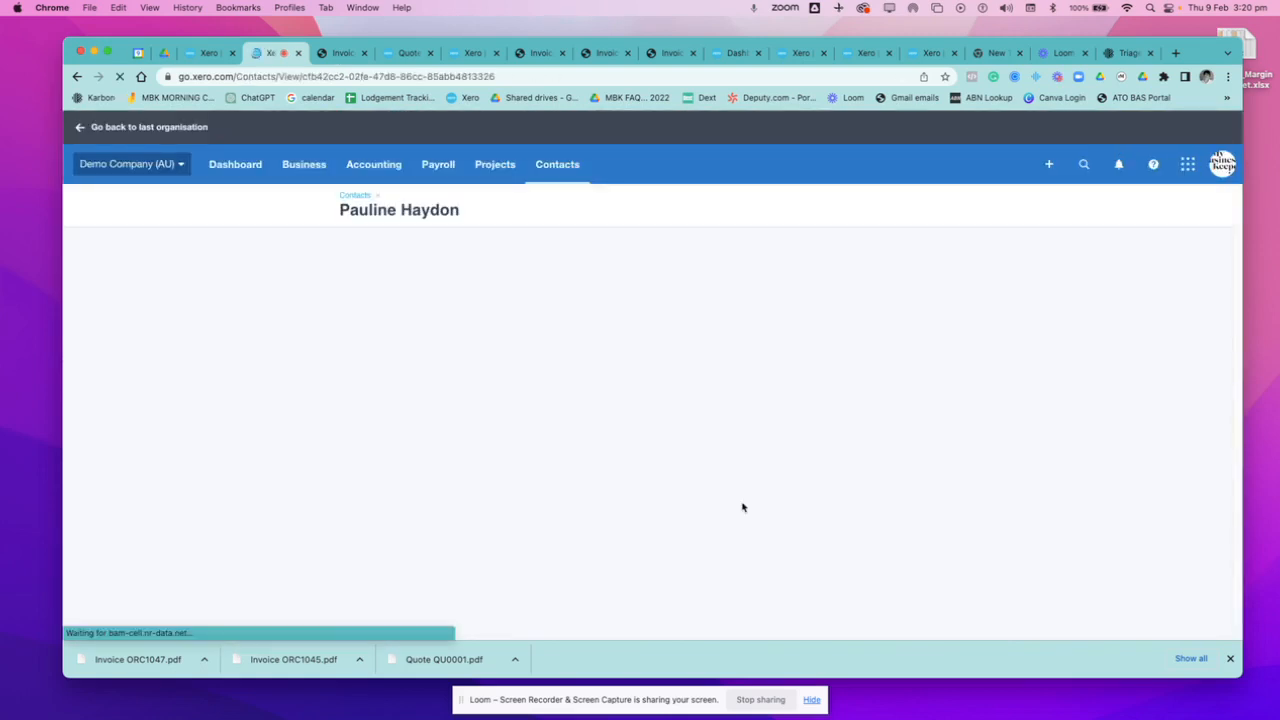
Open the approved invoice ORC1048 from the contact's activity list and review its details.
scroll(450, 477, down, 4)
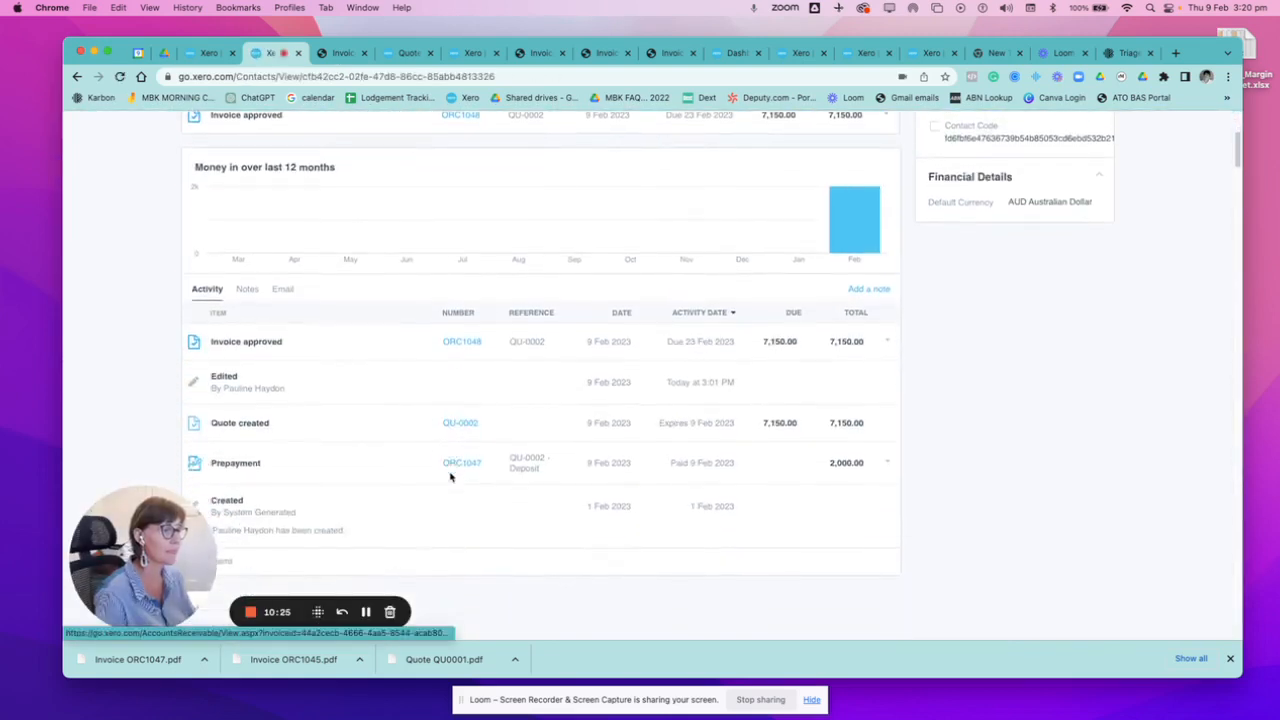
scroll(450, 477, down, 1)
click(462, 302)
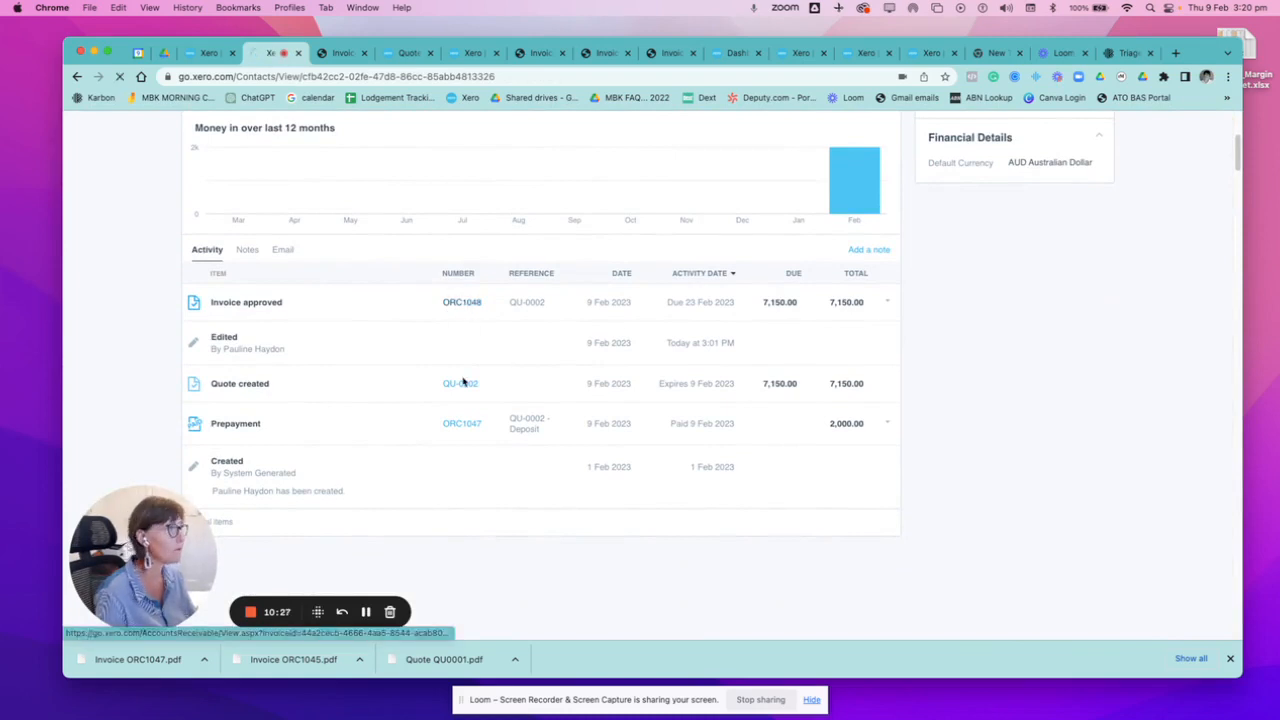
scroll(380, 251, down, 3)
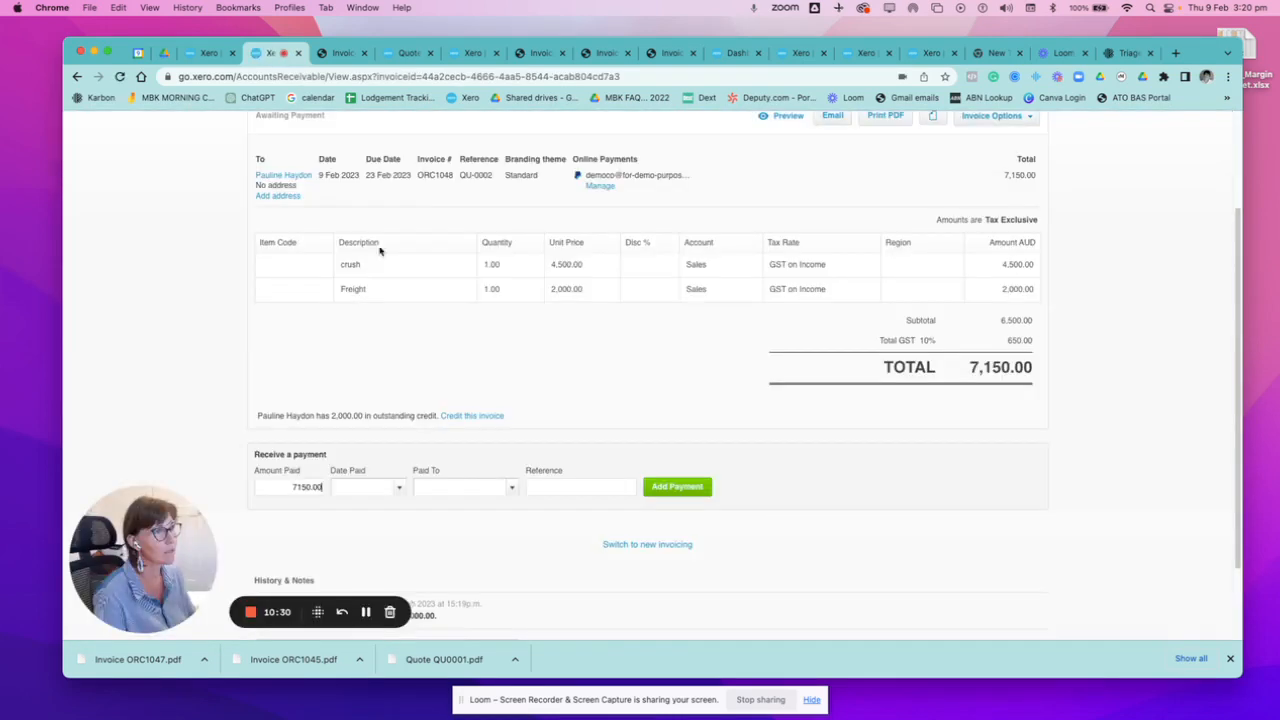
Edit invoice ORC1048 to halve the crush line's unit price to 2,250.00, and update the invoice.
click(1020, 118)
scroll(1015, 150, up, 2)
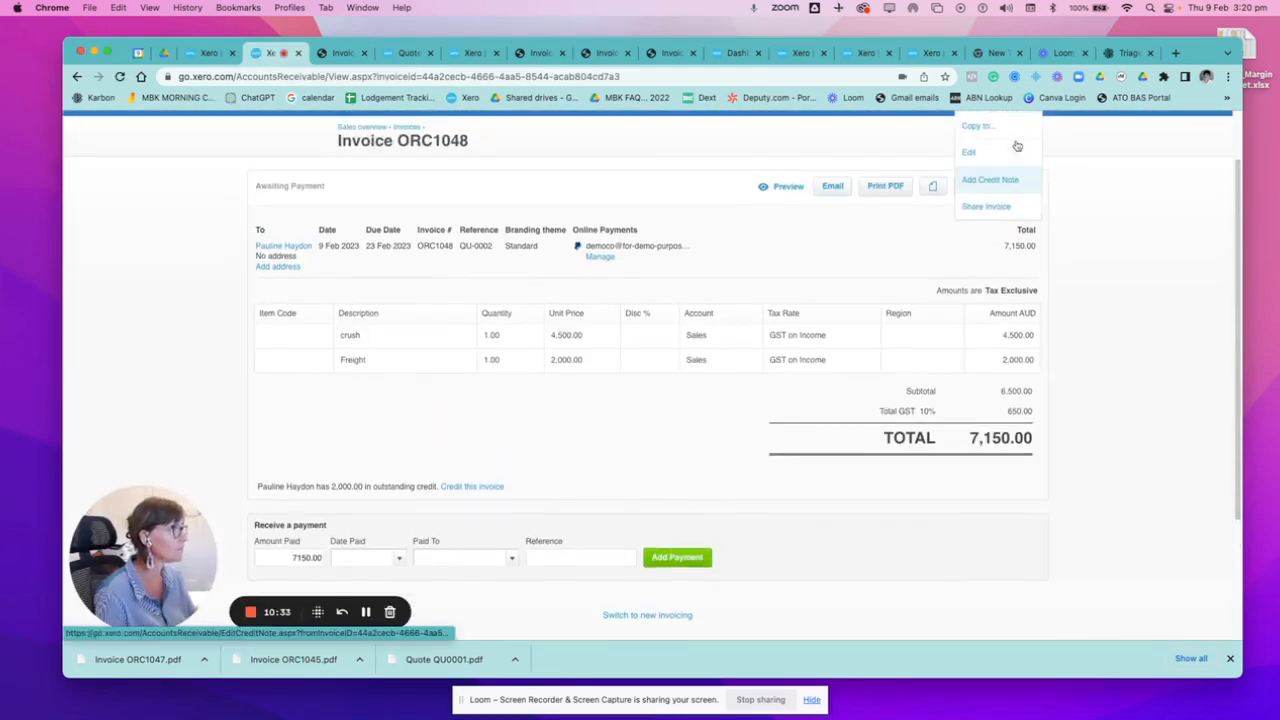
click(988, 154)
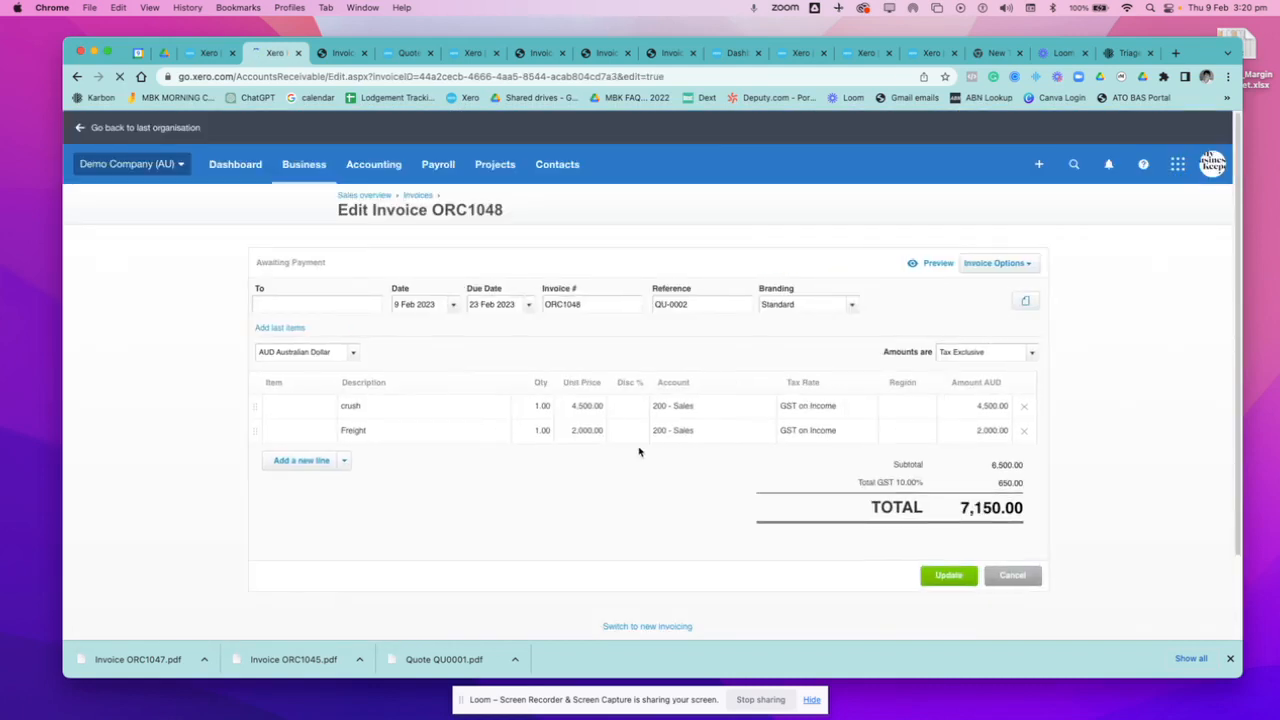
click(578, 408)
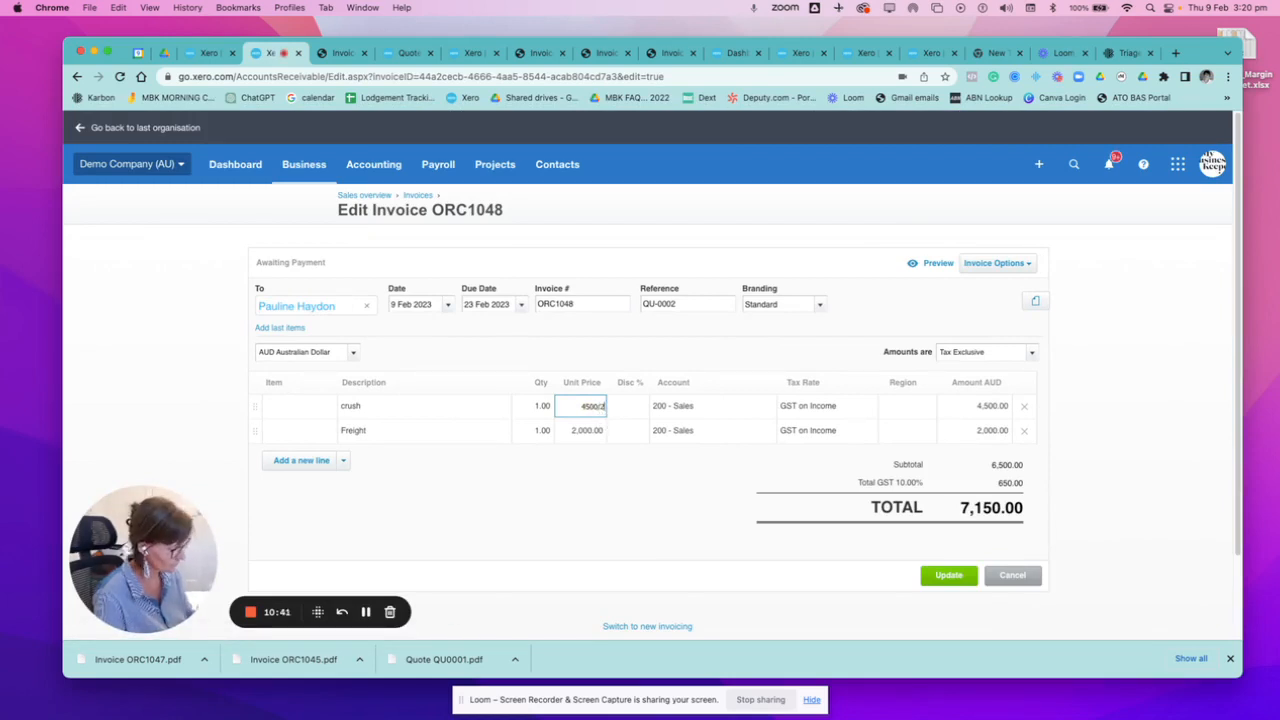
text(/2)
key(Tab)
click(708, 504)
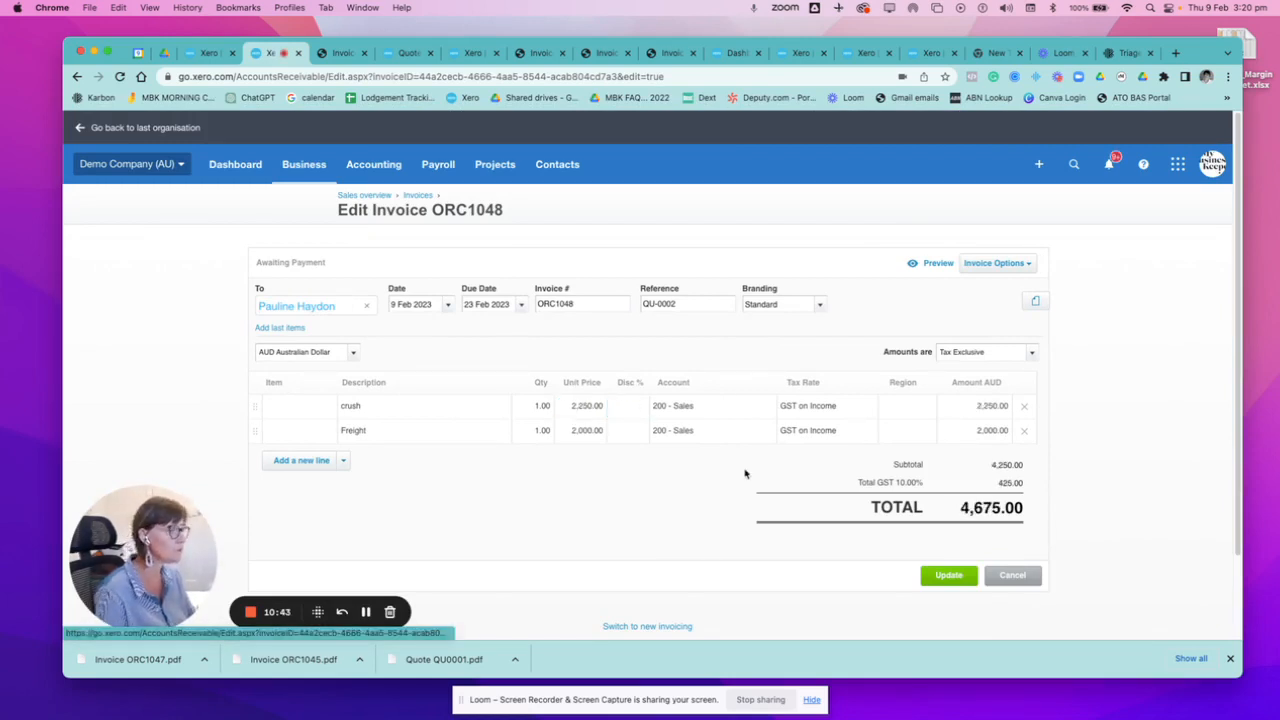
scroll(748, 474, down, 2)
click(955, 482)
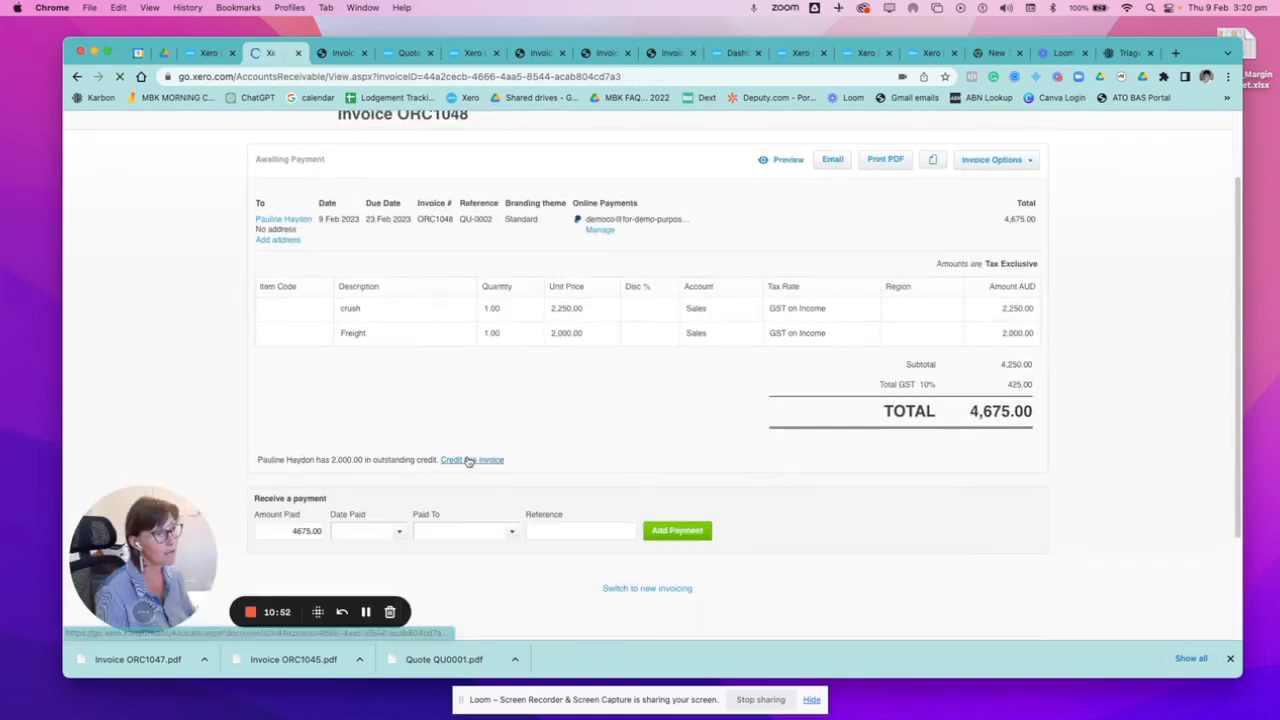
Credit the updated invoice ORC1048 with 2000 from the outstanding prepayment ORC1047.
click(469, 461)
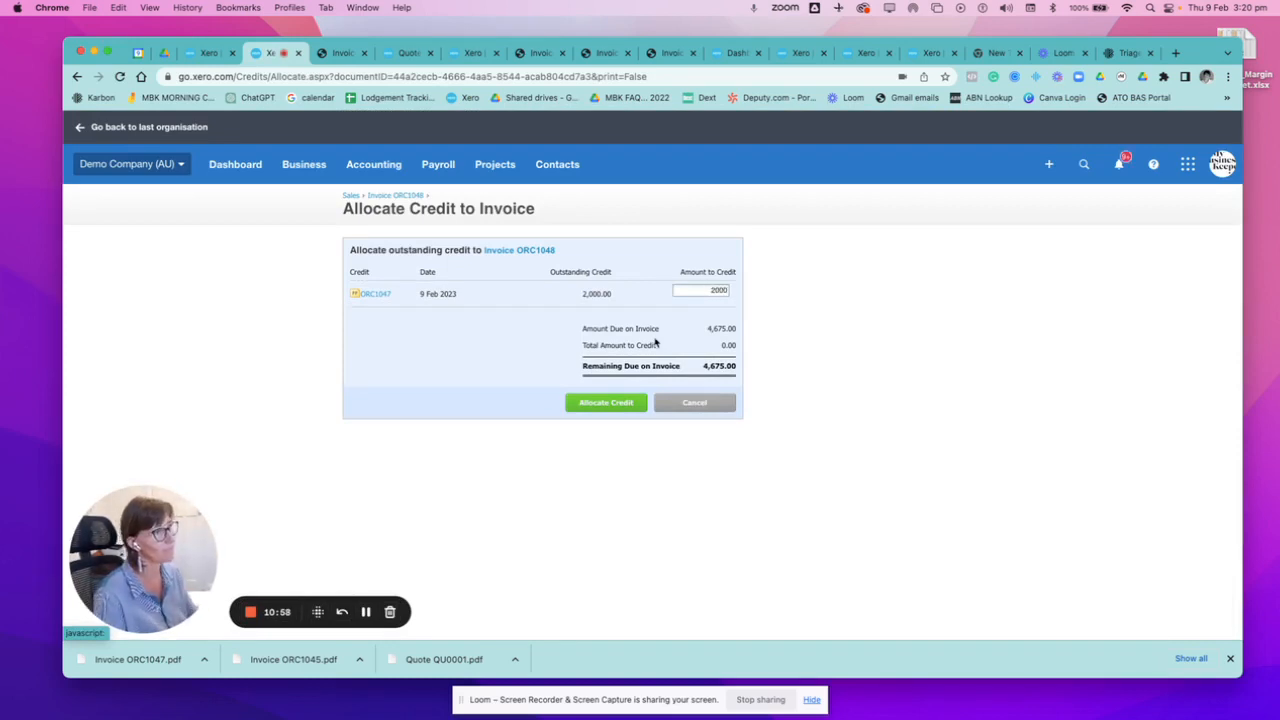
click(587, 403)
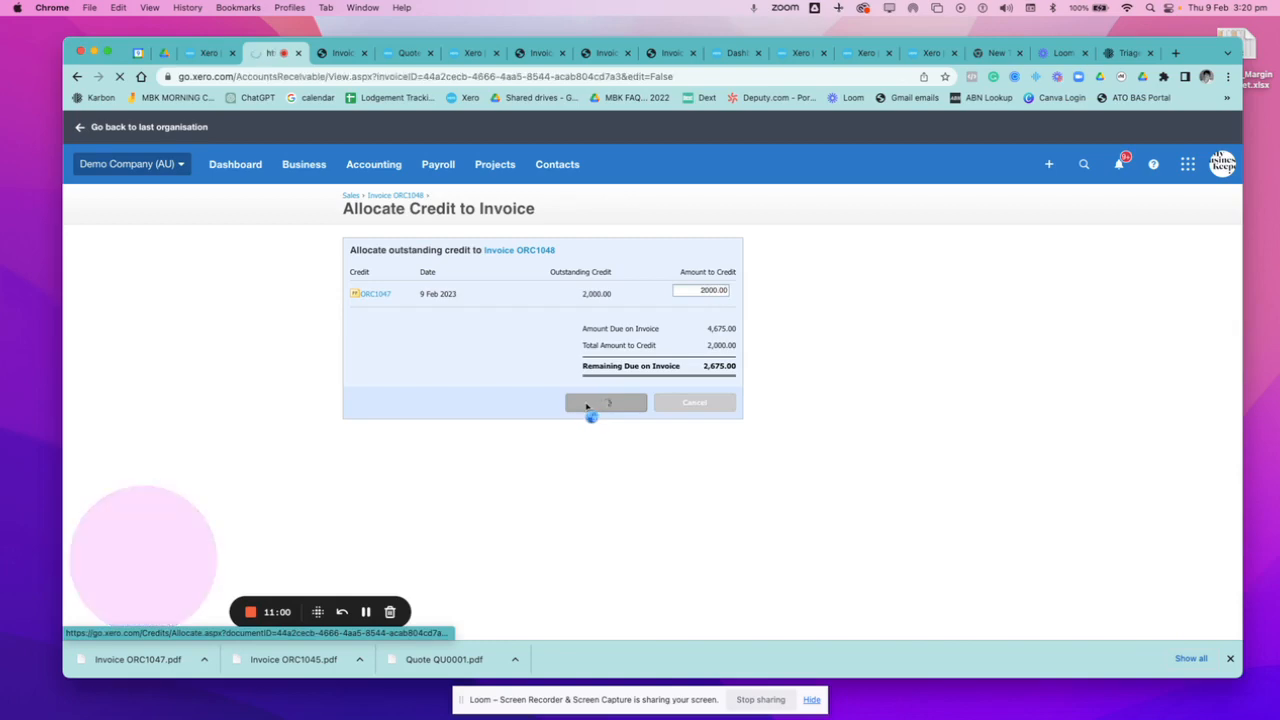
scroll(570, 470, down, 5)
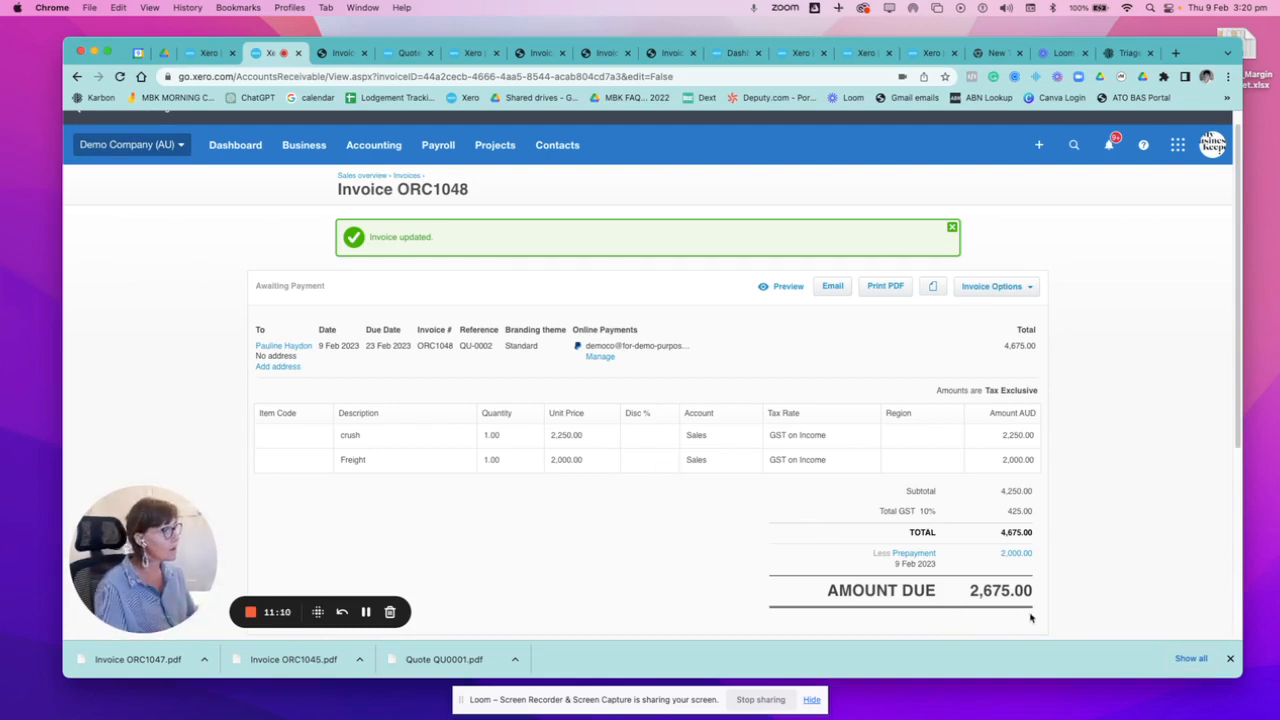
Add a credit note to invoice ORC1048 and remove the crush line from it.
click(998, 286)
click(977, 370)
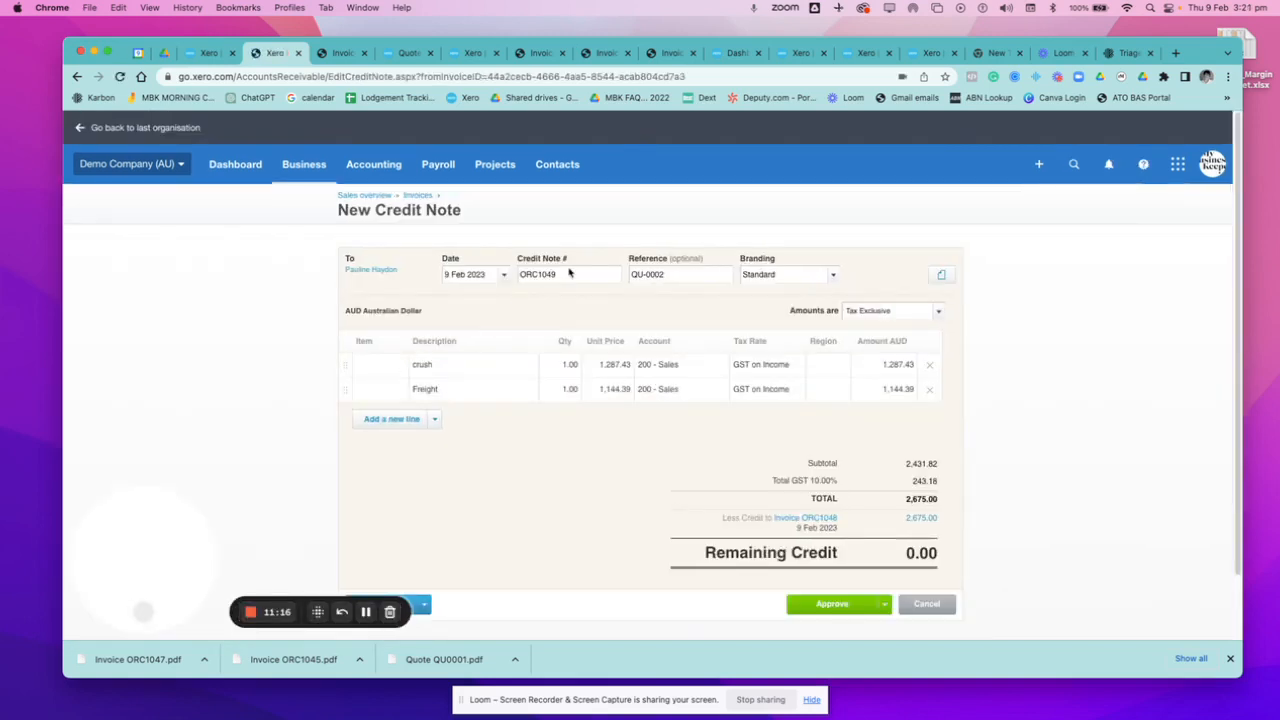
click(929, 364)
Set the credit note's Freight unit price to 1000 and approve the credit note.
click(612, 366)
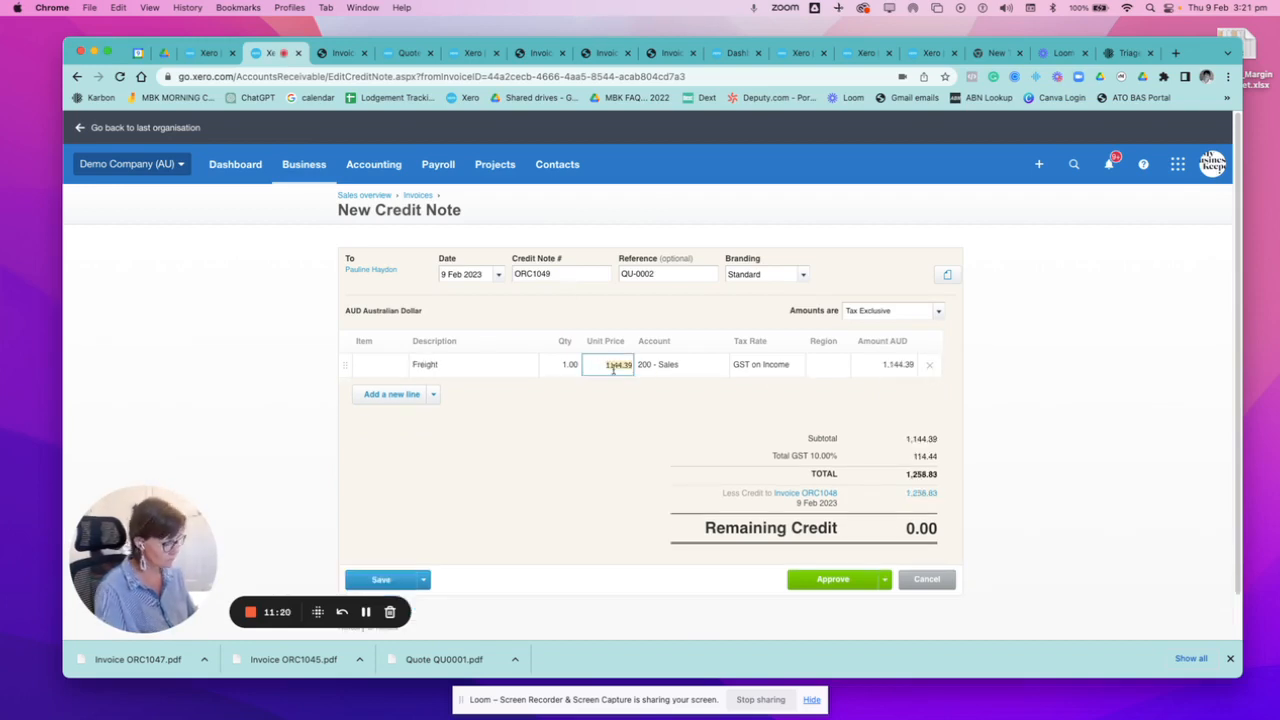
text(1,)
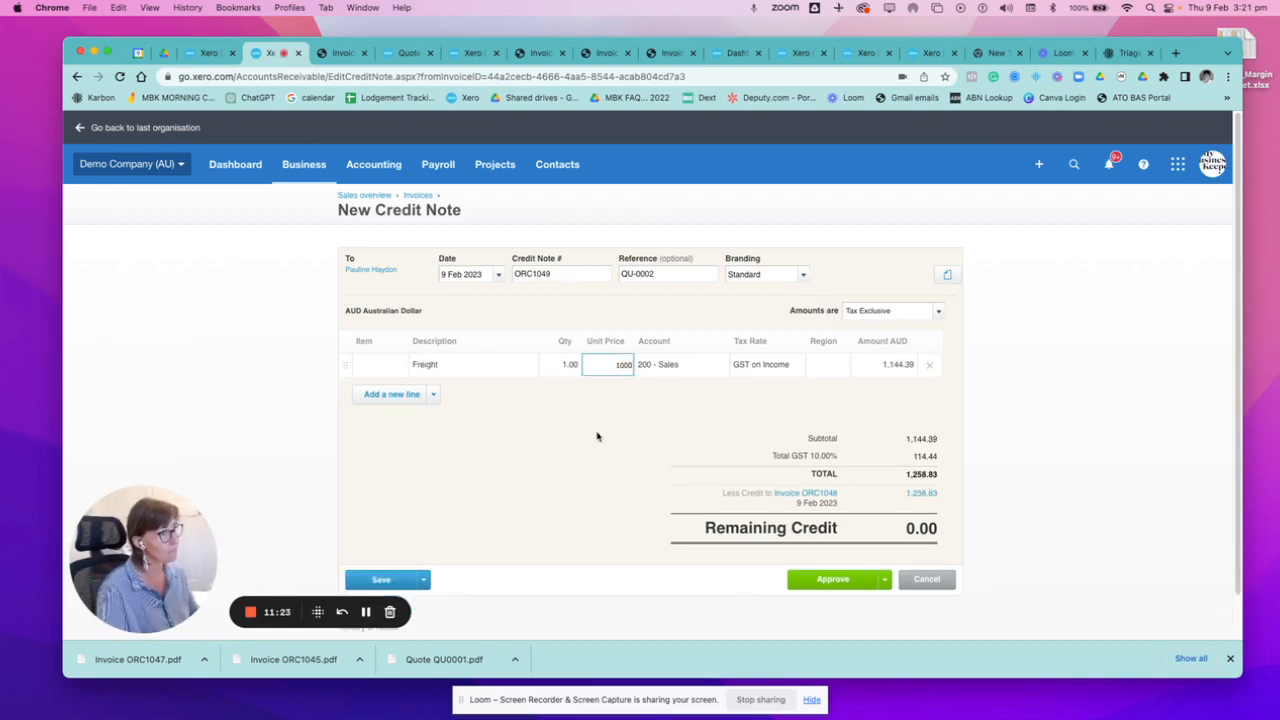
text(000)
click(597, 436)
scroll(700, 432, down, 2)
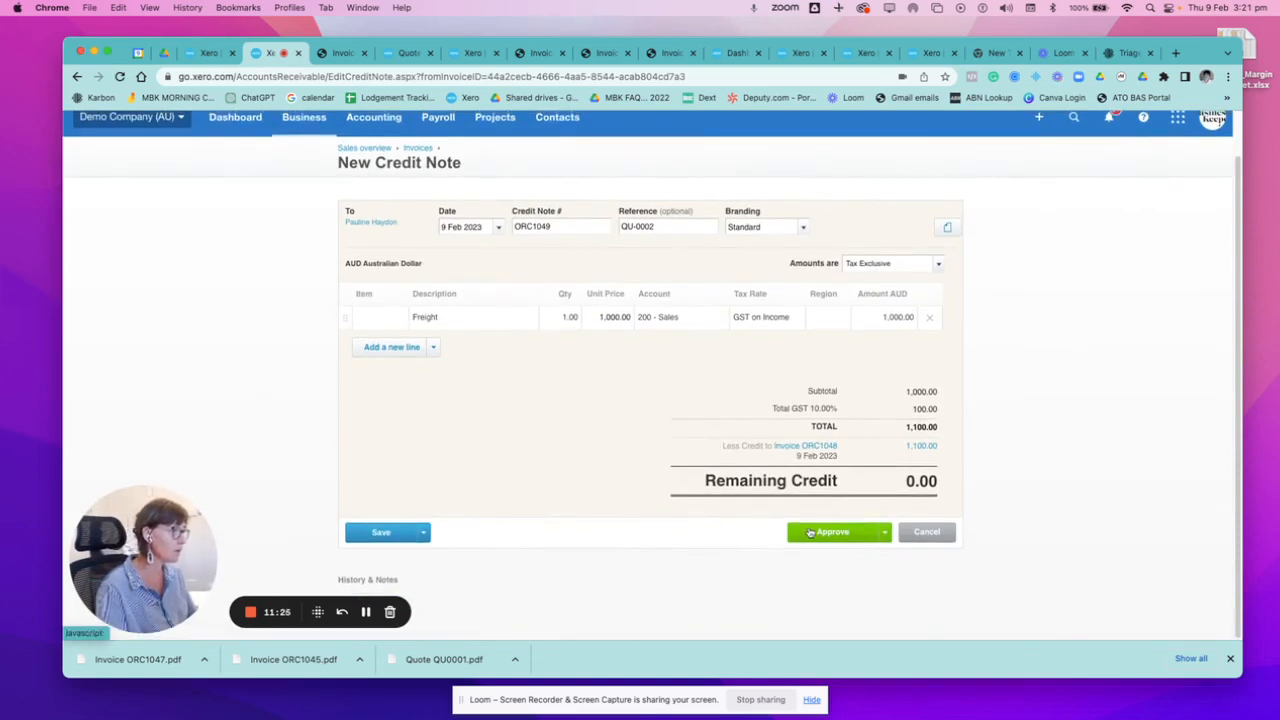
click(810, 532)
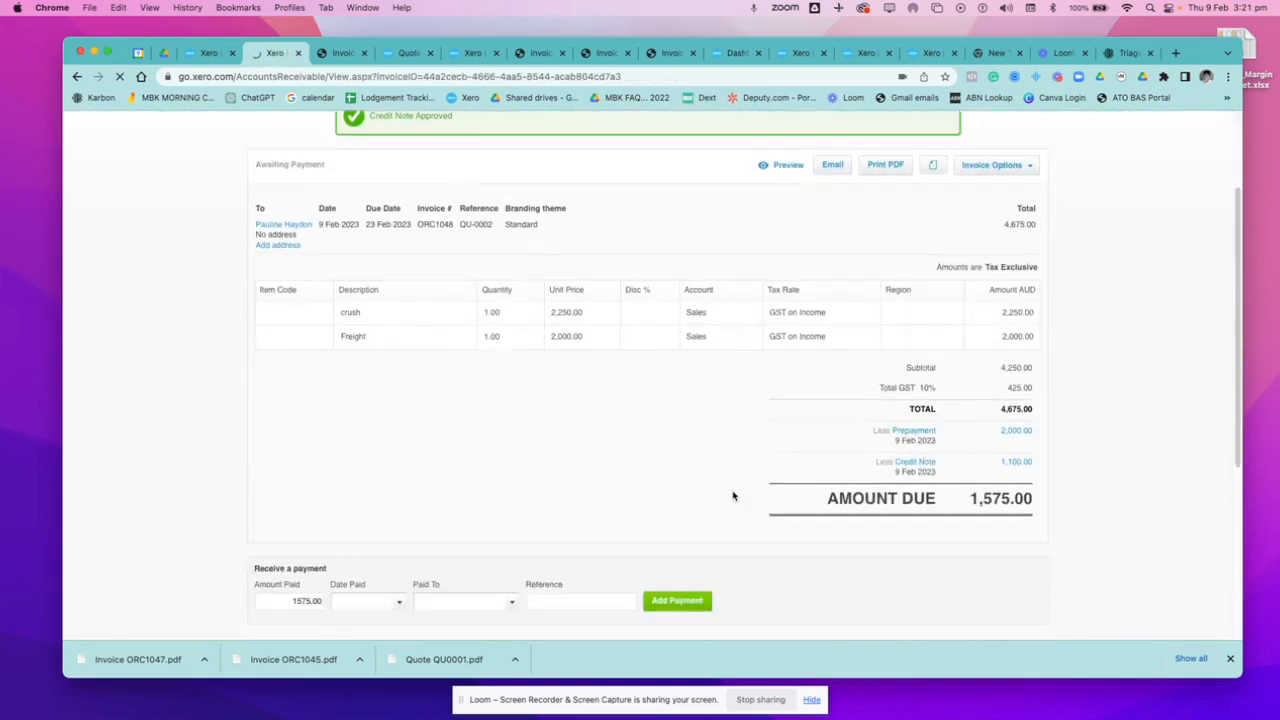
scroll(735, 494, down, 2)
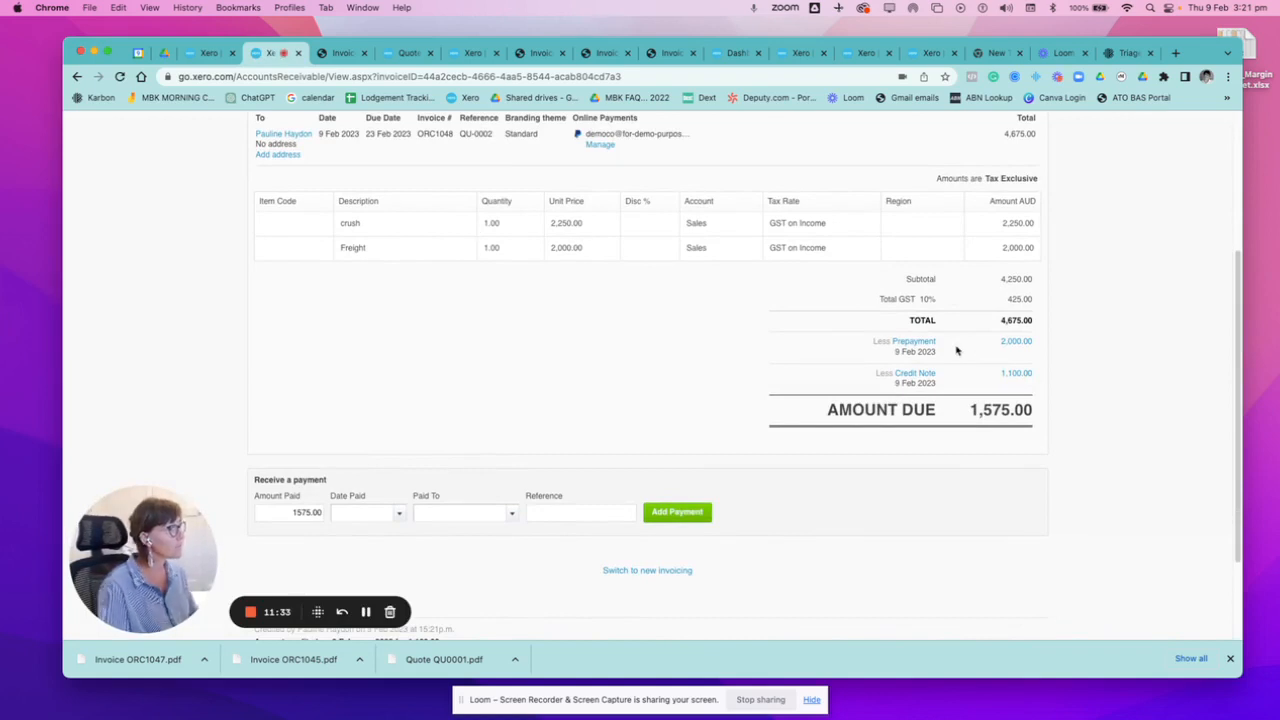
scroll(957, 350, up, 3)
click(997, 223)
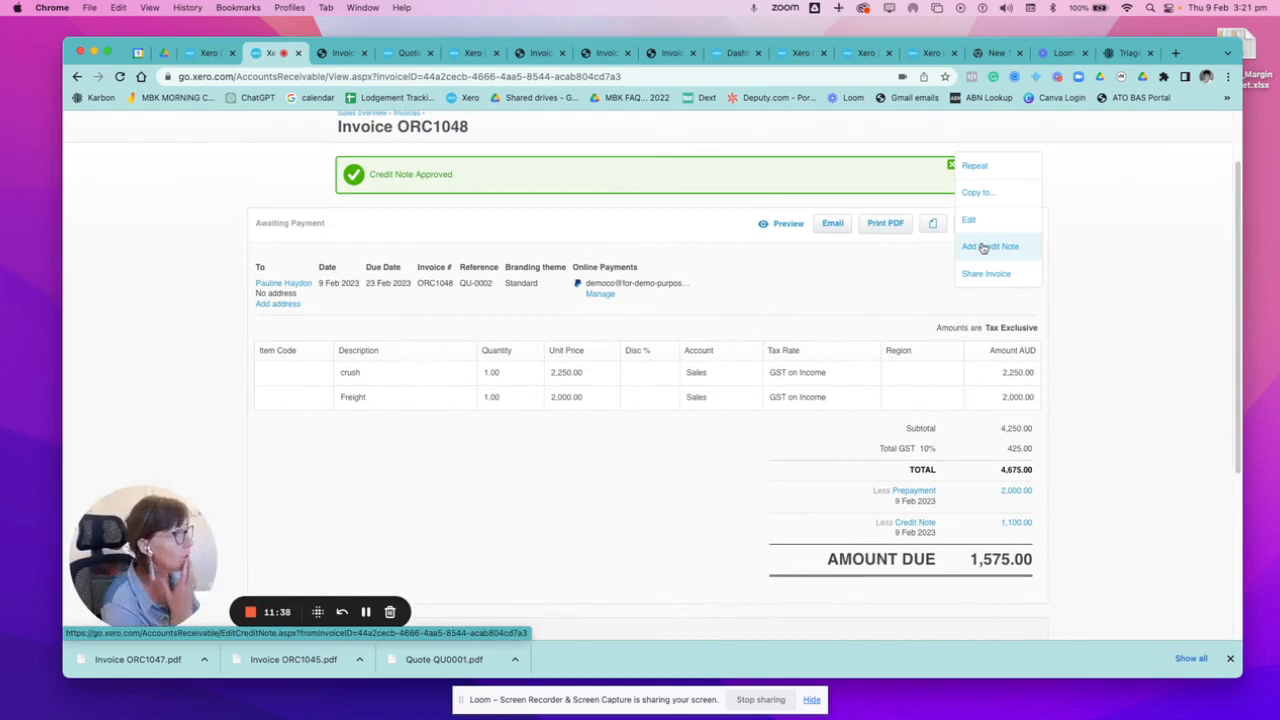
scroll(606, 449, down, 2)
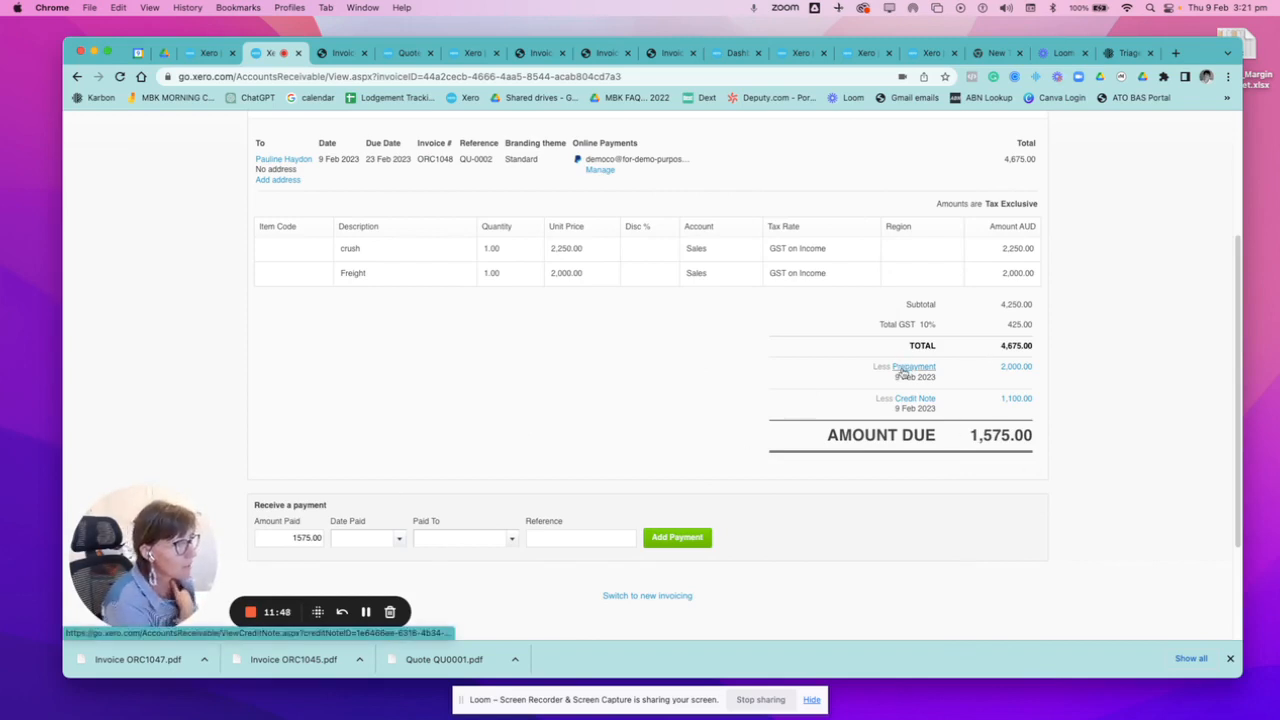
scroll(342, 260, up, 3)
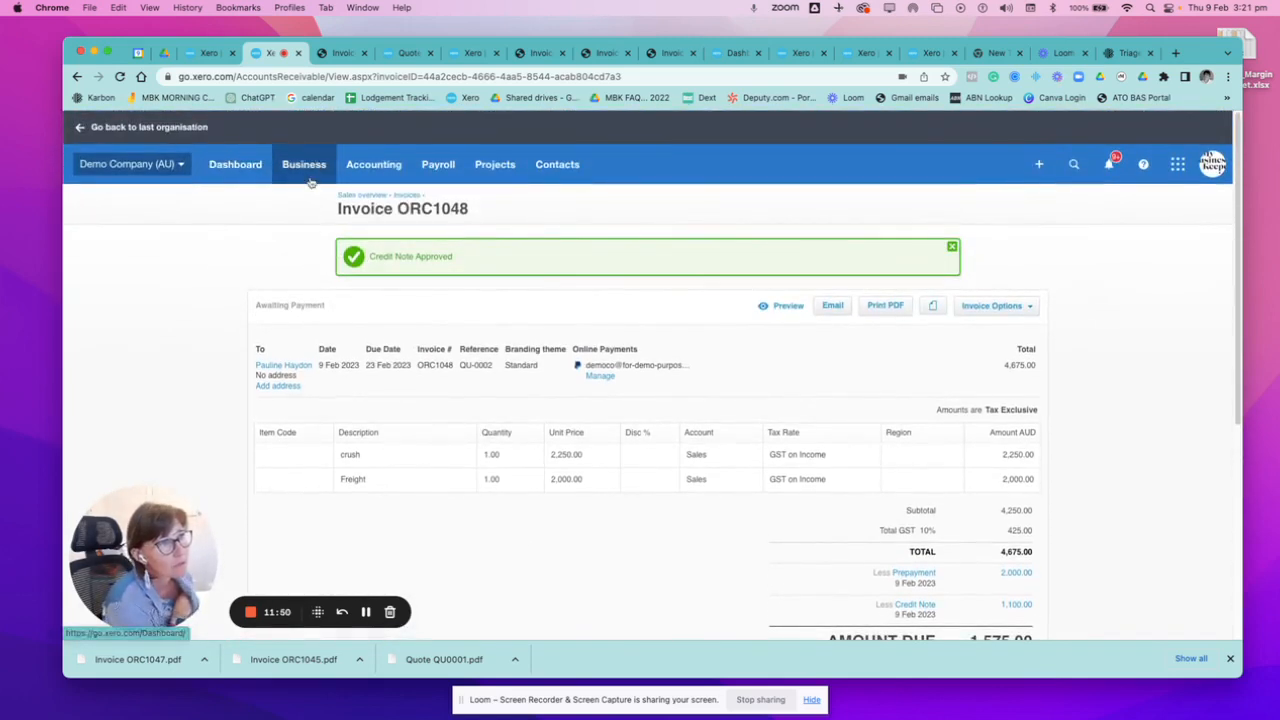
Open the customer's contact record from the invoices awaiting payment and review its activity list.
click(306, 166)
click(314, 301)
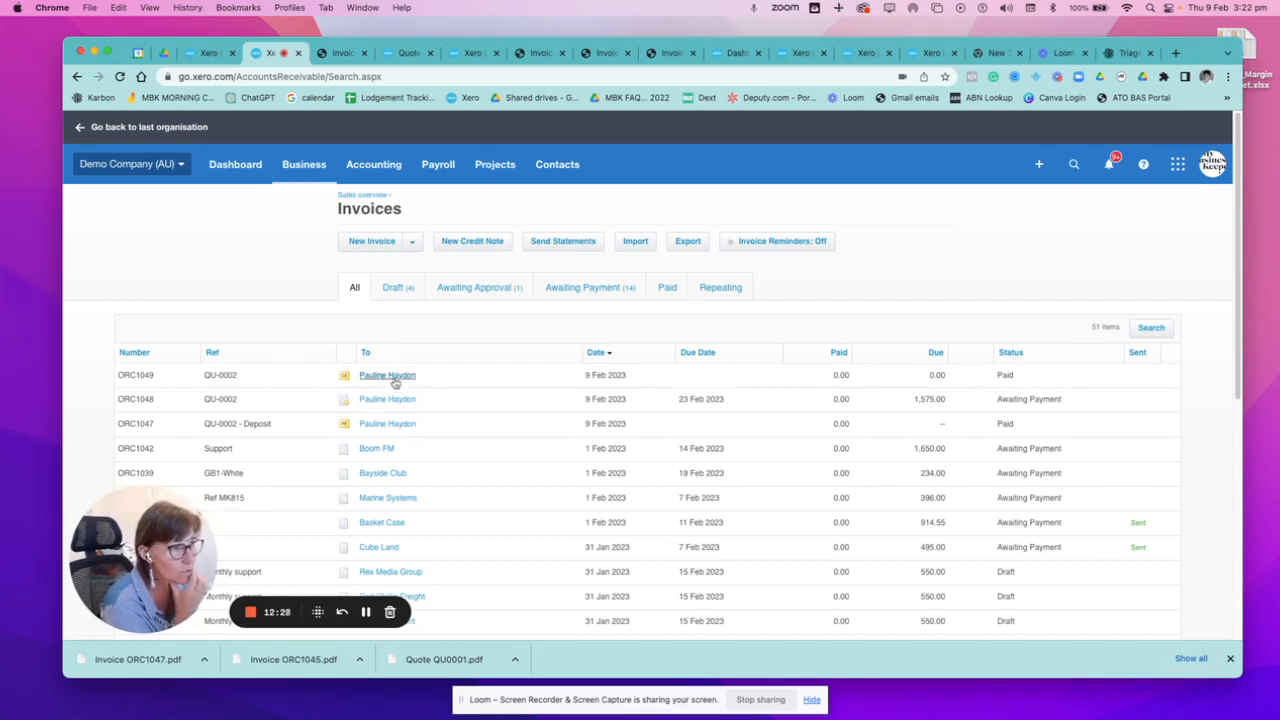
click(589, 293)
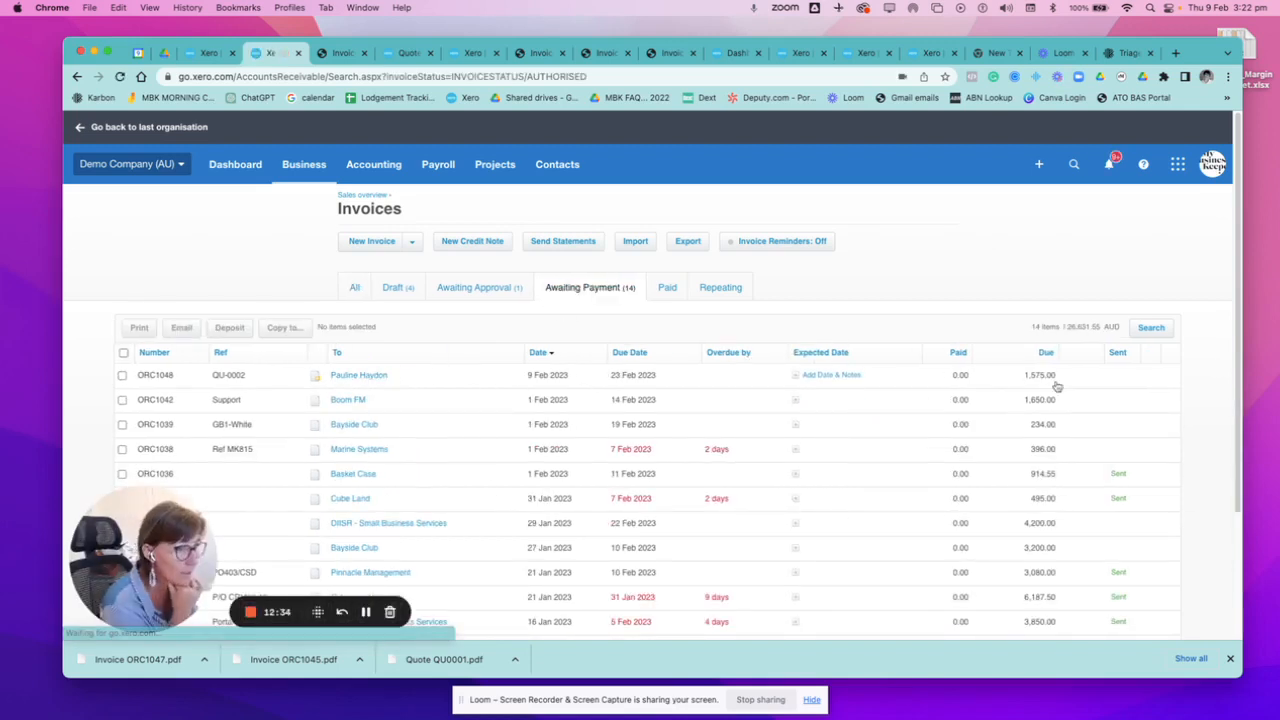
click(348, 379)
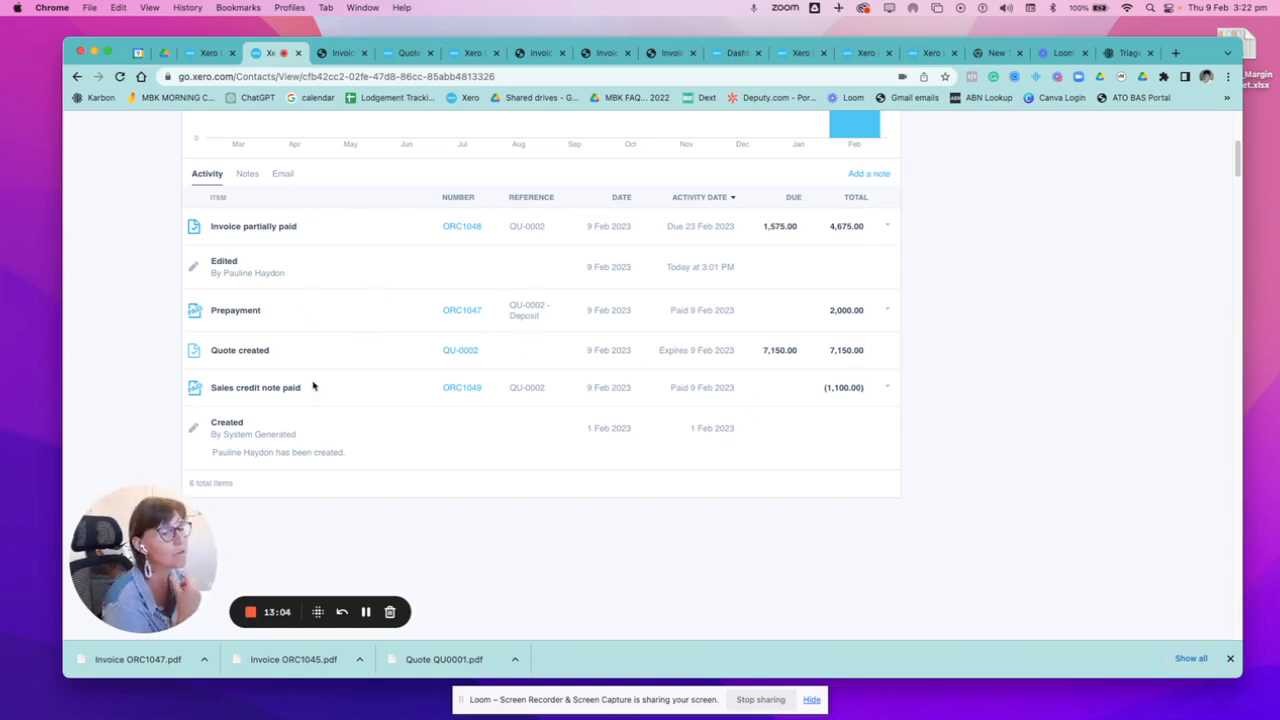
scroll(425, 481, up, 3)
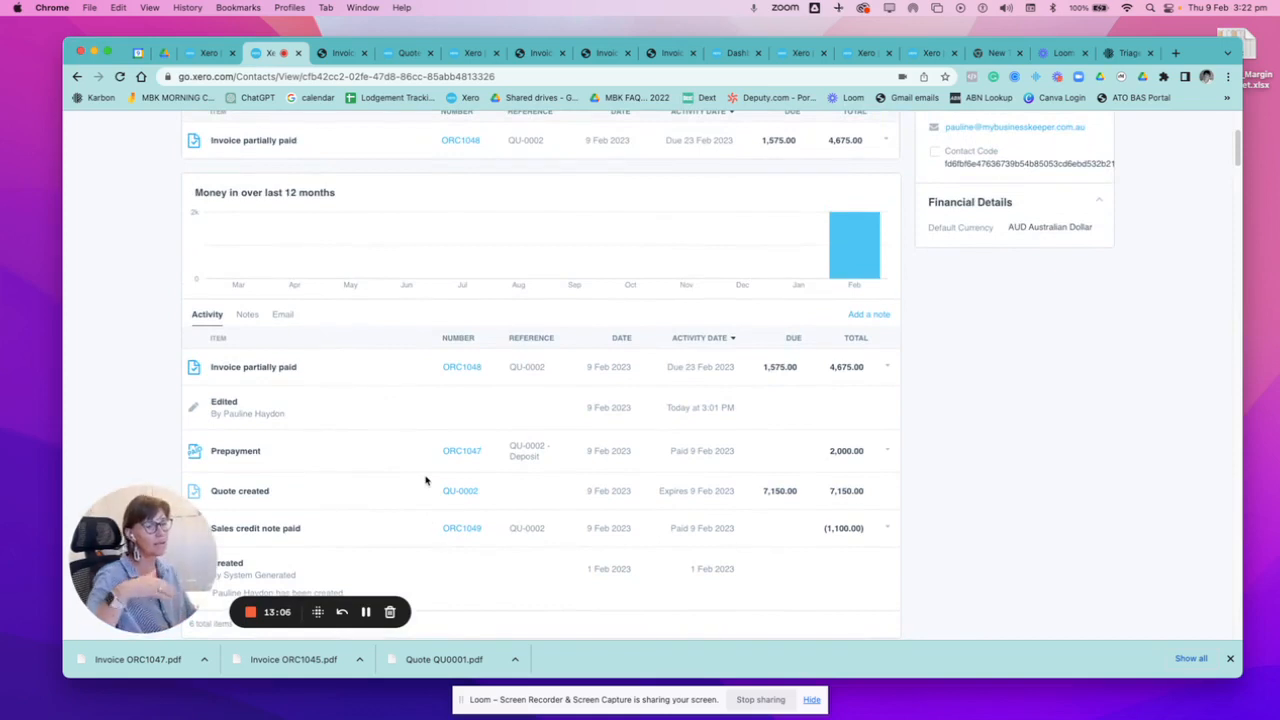